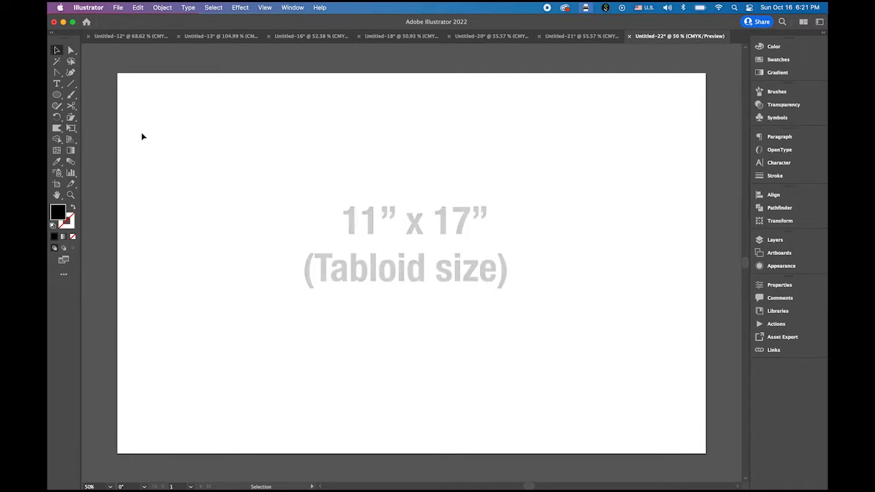
# Add the letter M as text in the artboard's upper-left area and stretch it slightly wider
pyautogui.click(58, 87)
pyautogui.click(173, 153)
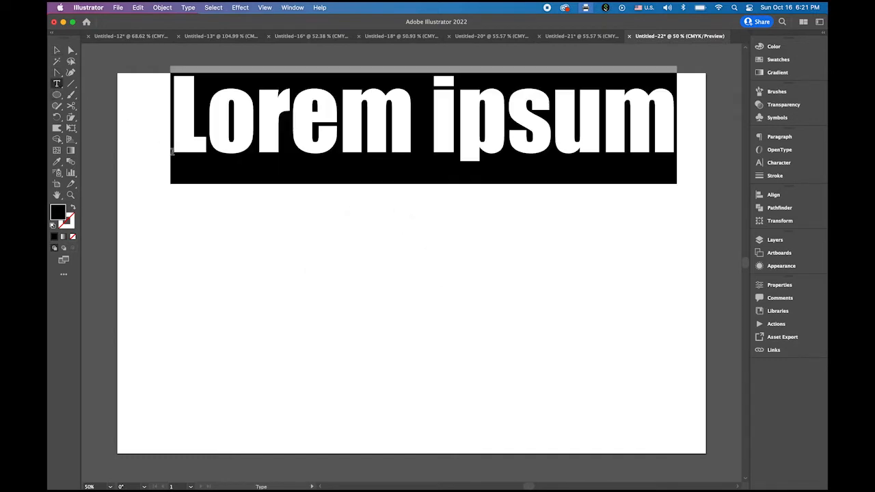
pyautogui.write('M')
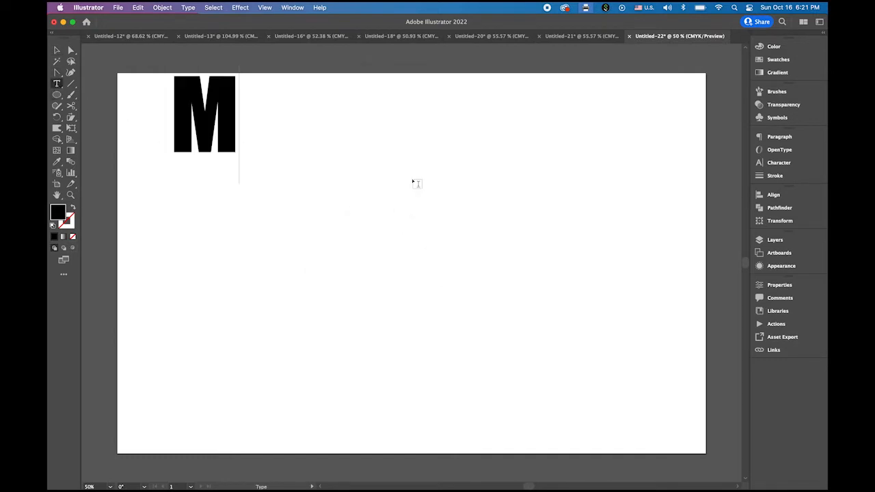
pyautogui.press('Escape')
pyautogui.moveTo(228, 141); pyautogui.dragTo(227, 186)
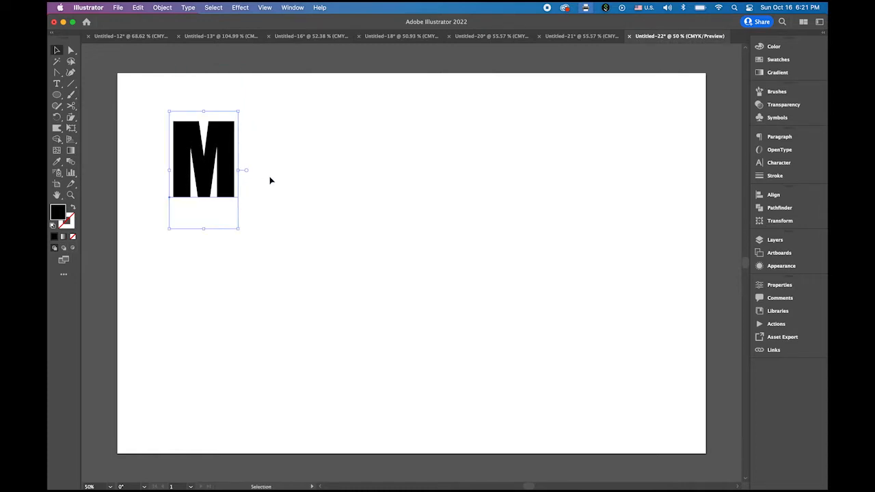
pyautogui.moveTo(239, 170); pyautogui.dragTo(254, 170)
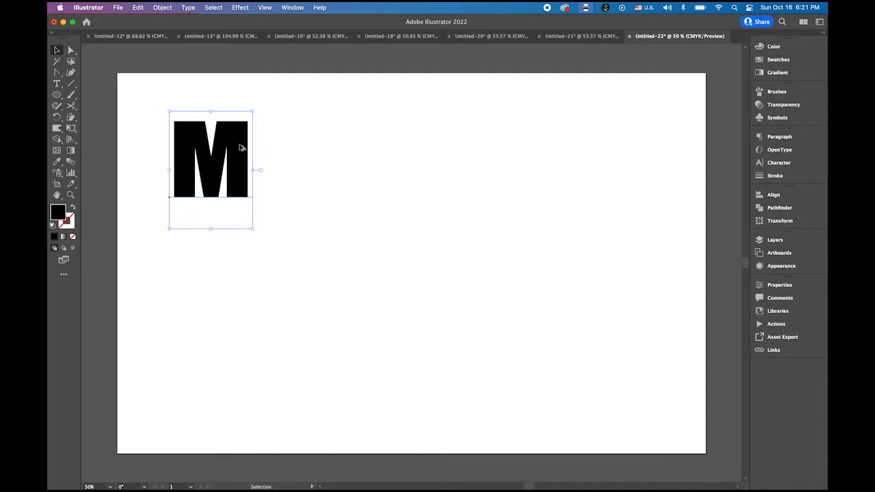
# Duplicate the M horizontally at equal spacing to make a row of four letters
pyautogui.moveTo(241, 149); pyautogui.dragTo(383, 162)
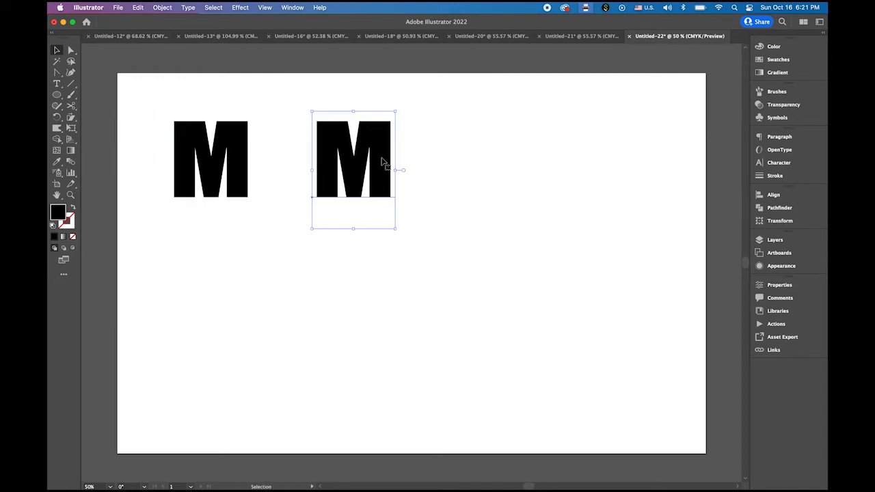
pyautogui.press('super+d')
pyautogui.press('super+d')
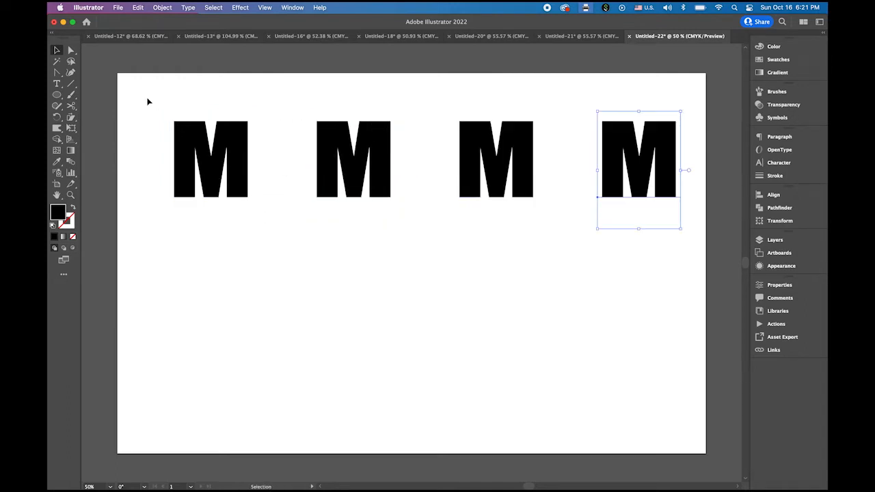
# Copy the row of four Ms straight down as a second row and centre all eight letters on the artboard
pyautogui.moveTo(146, 100); pyautogui.dragTo(621, 226)
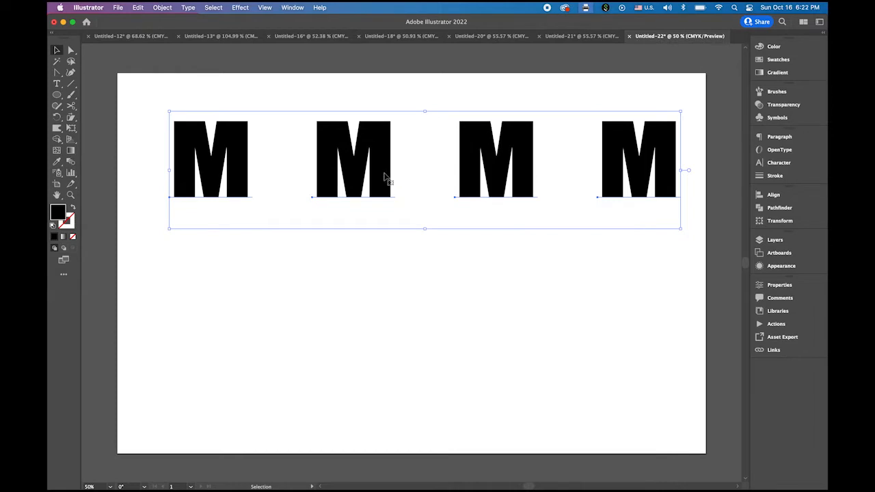
pyautogui.moveTo(384, 176); pyautogui.dragTo(383, 365)
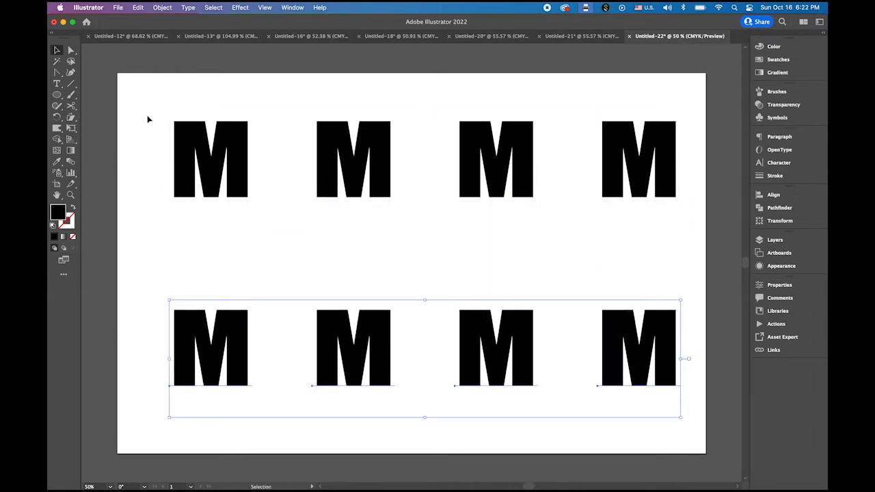
pyautogui.moveTo(147, 119); pyautogui.dragTo(645, 357)
pyautogui.click(700, 293)
# Change the font of the last M in the lower row to Arial Rounded MT Bold
pyautogui.click(648, 338)
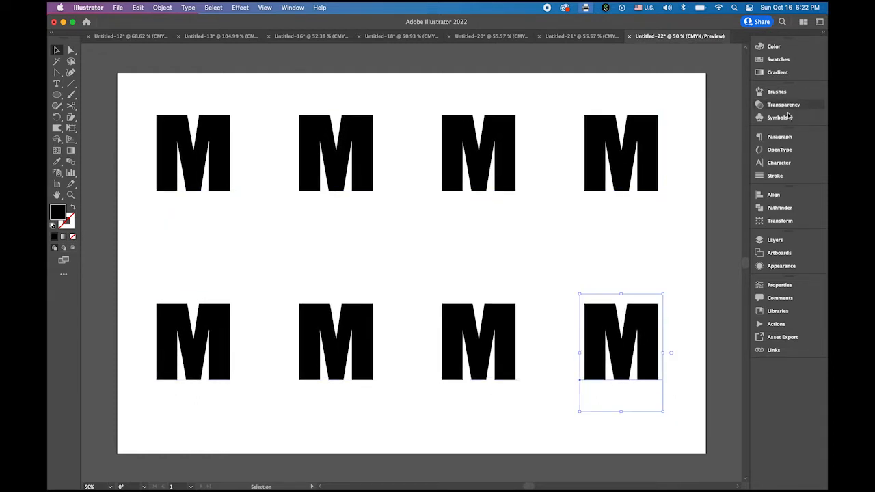
pyautogui.click(777, 163)
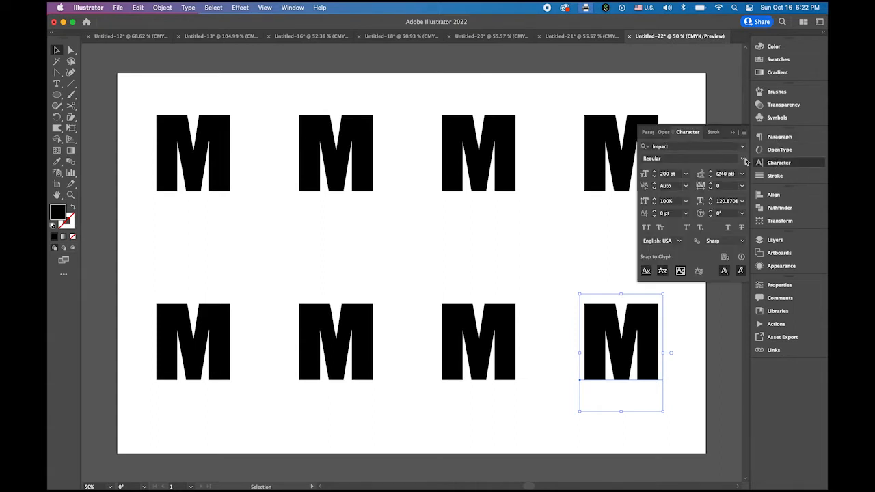
pyautogui.click(743, 146)
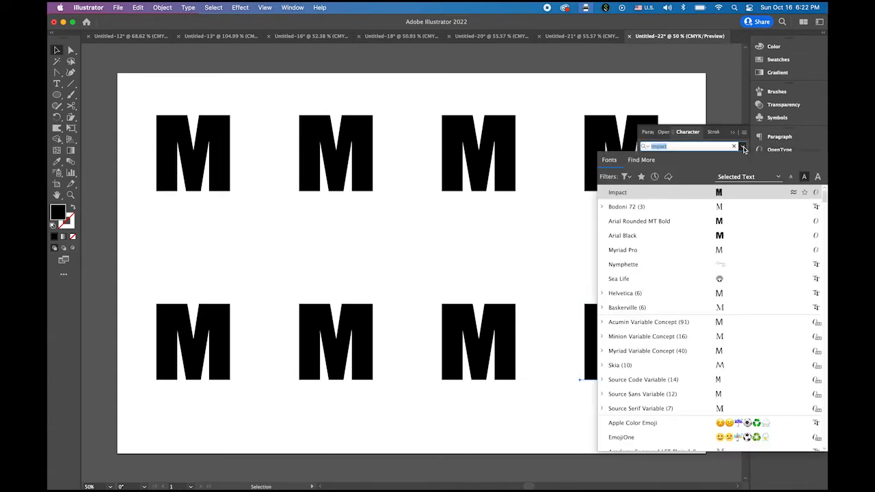
pyautogui.click(673, 220)
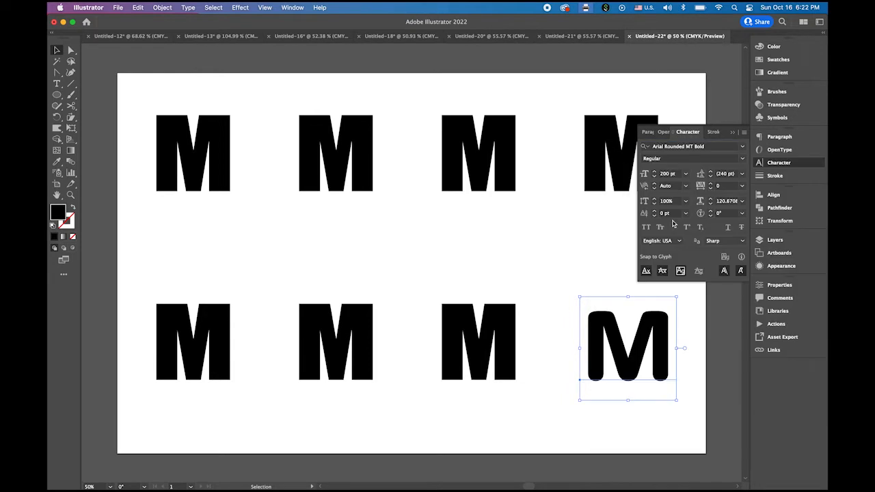
pyautogui.click(732, 134)
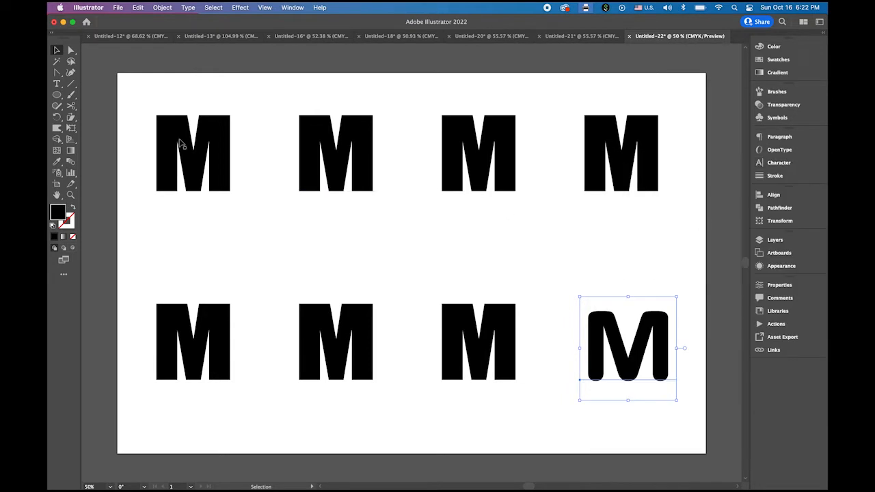
# Convert all eight letters to outlines
pyautogui.moveTo(125, 98); pyautogui.dragTo(686, 388)
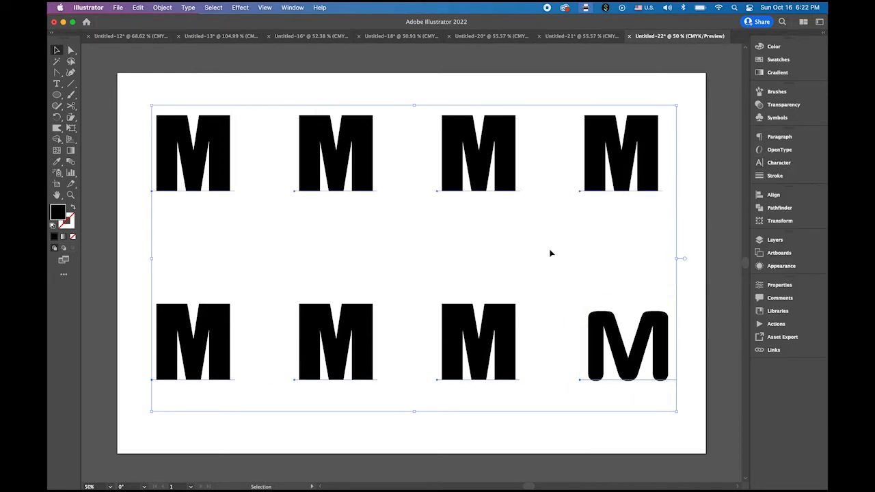
pyautogui.click(187, 8)
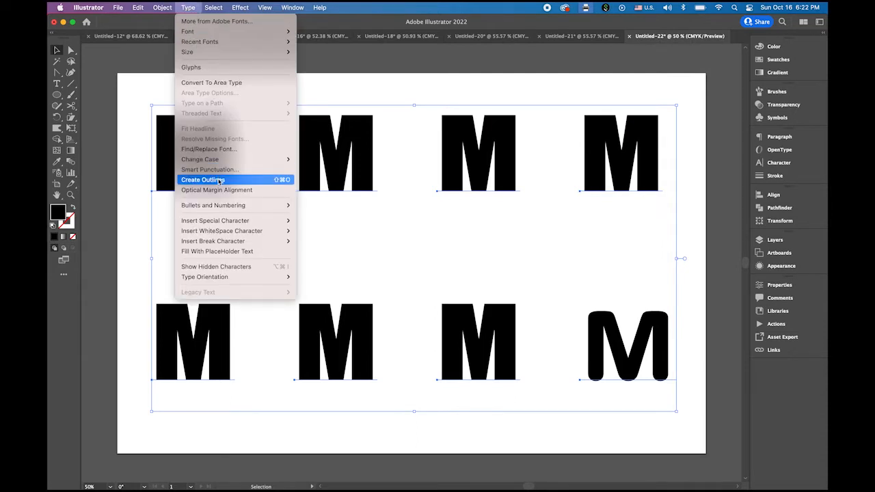
pyautogui.click(216, 179)
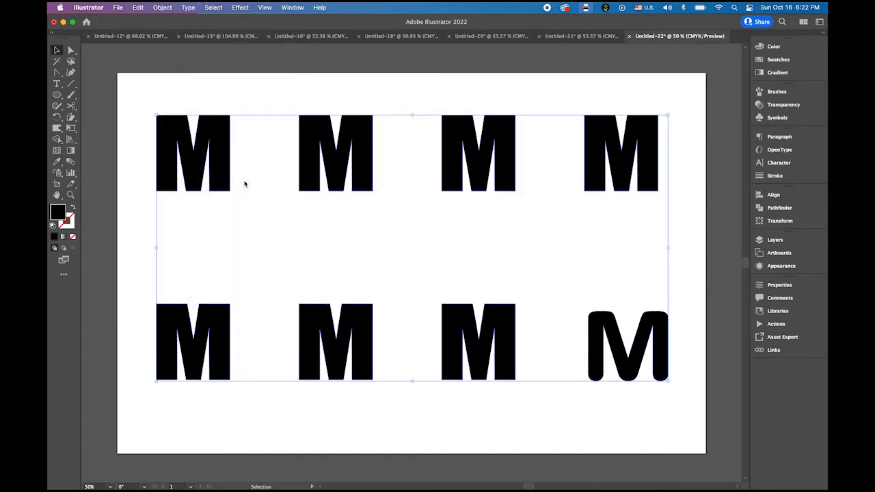
pyautogui.click(708, 254)
# Stretch the rounded M upward to match the height of the other letters in its row
pyautogui.click(612, 329)
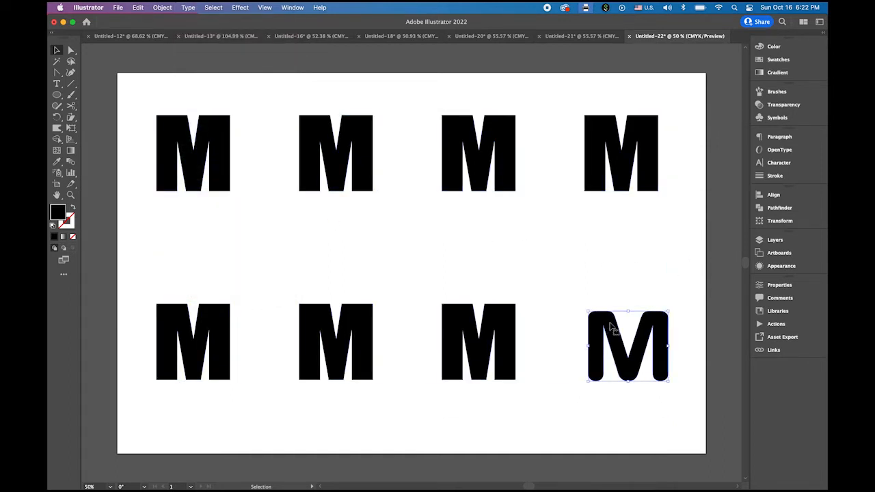
pyautogui.moveTo(628, 314); pyautogui.dragTo(627, 303)
pyautogui.click(670, 255)
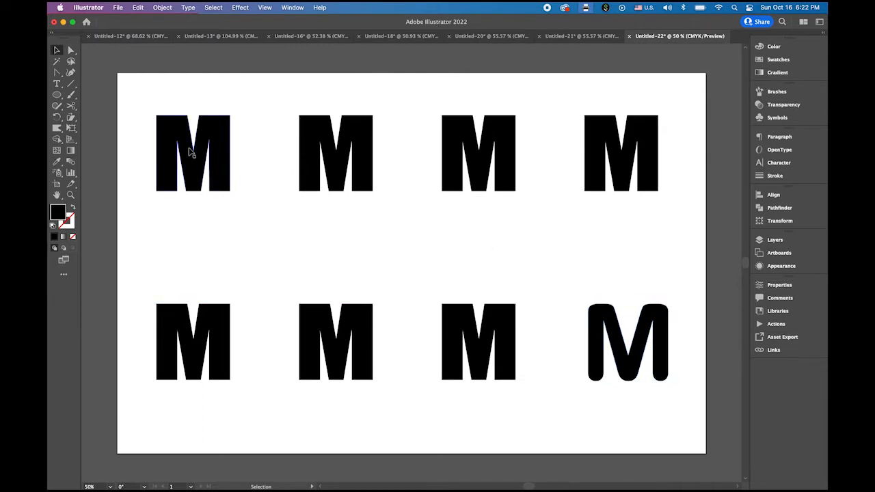
# Draw a narrow black rectangle just left of the first M, matching the letter's full height
pyautogui.click(216, 179)
pyautogui.moveTo(191, 147); pyautogui.dragTo(461, 216)
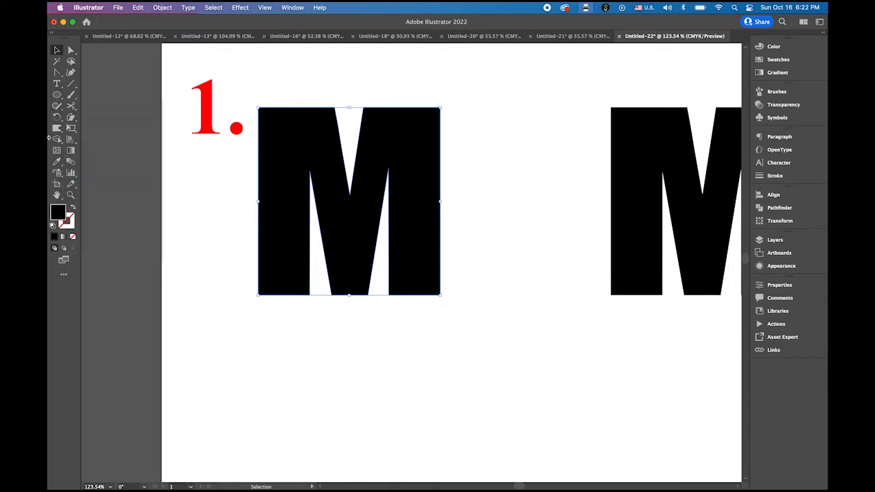
pyautogui.moveTo(62, 100); pyautogui.dragTo(102, 95)
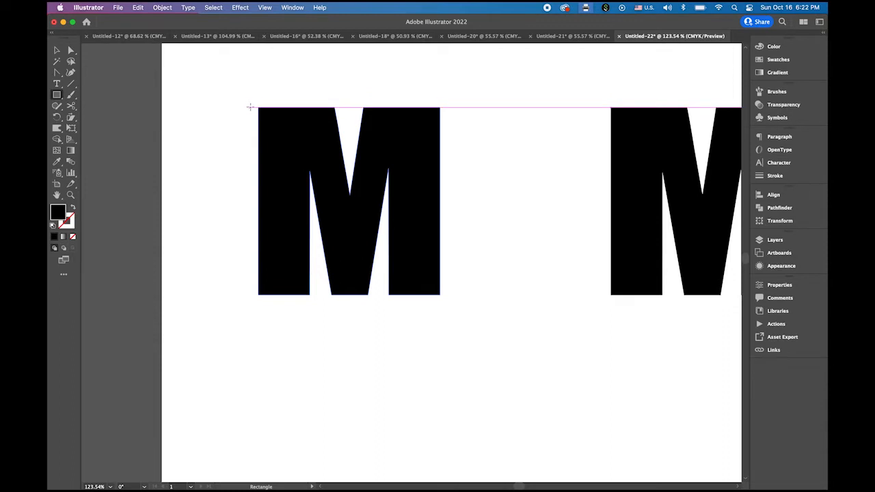
pyautogui.moveTo(250, 107); pyautogui.dragTo(210, 297)
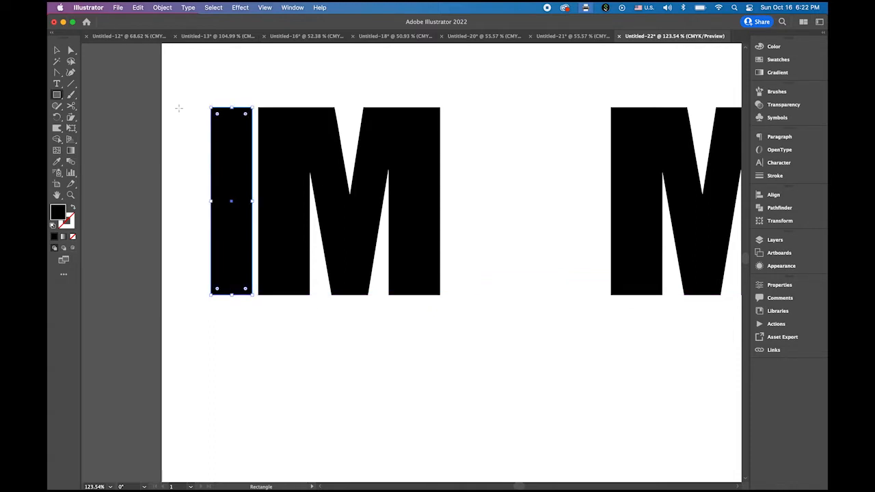
# Apply a Free Transform perspective distortion to the rectangle, shortening its outer left edge evenly at both ends
pyautogui.click(56, 50)
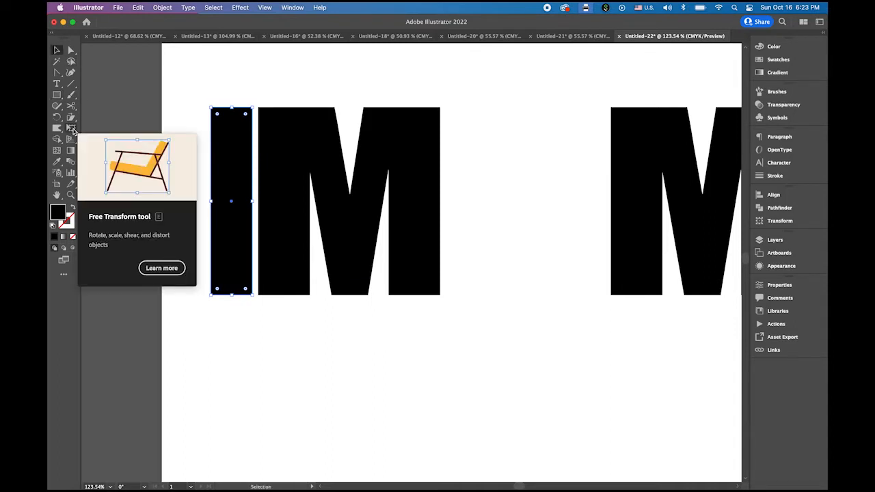
pyautogui.click(72, 130)
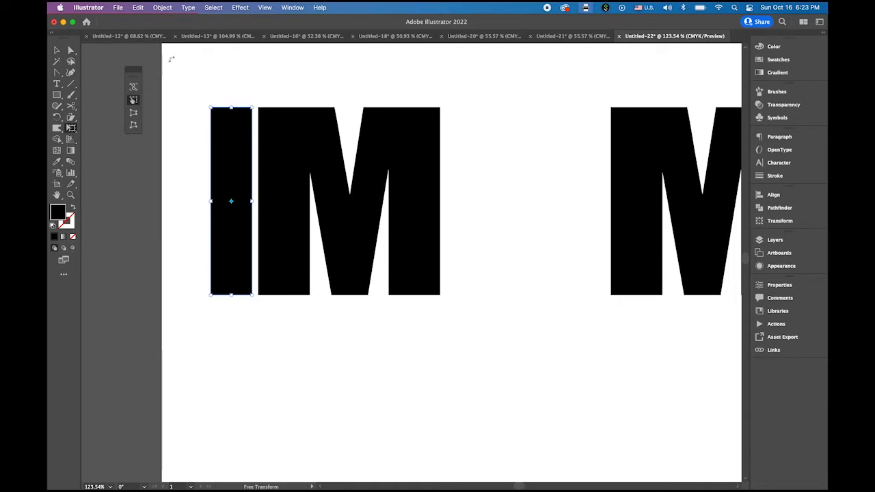
pyautogui.click(293, 7)
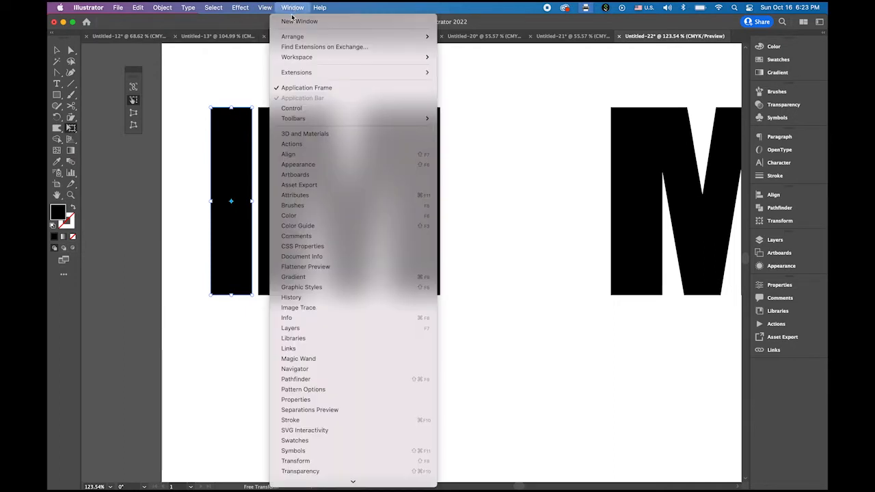
pyautogui.moveTo(305, 121)
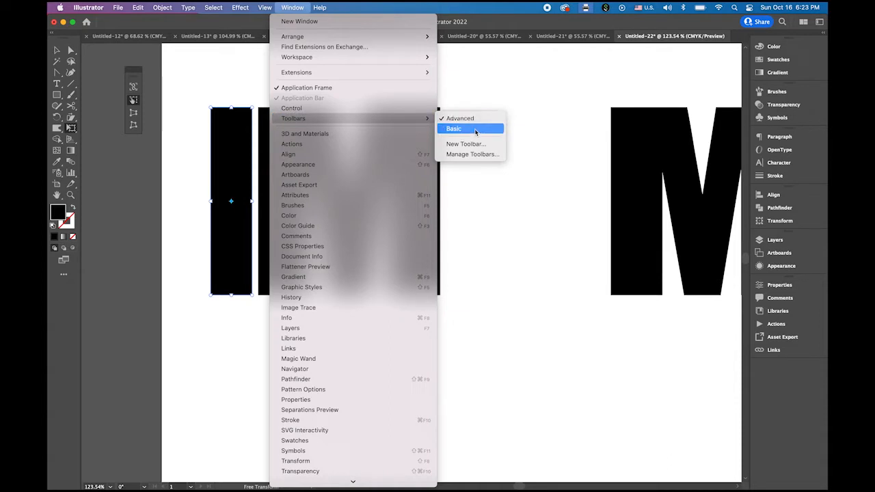
pyautogui.click(299, 7)
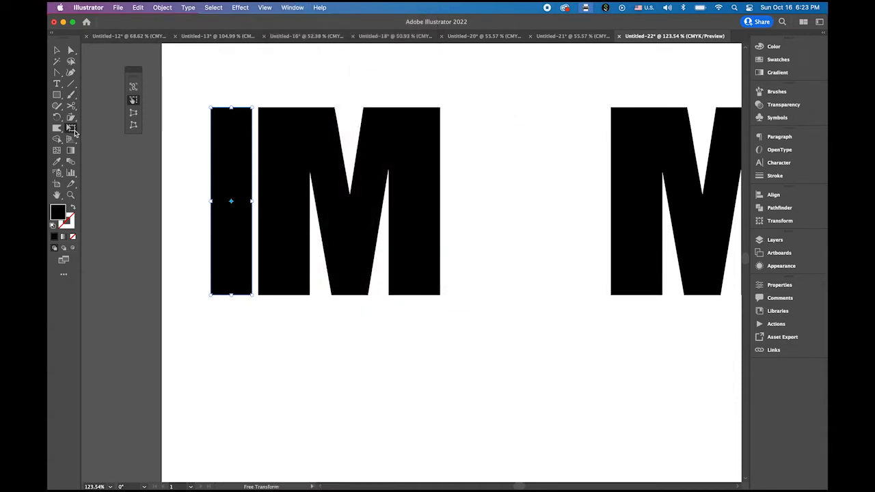
pyautogui.click(135, 117)
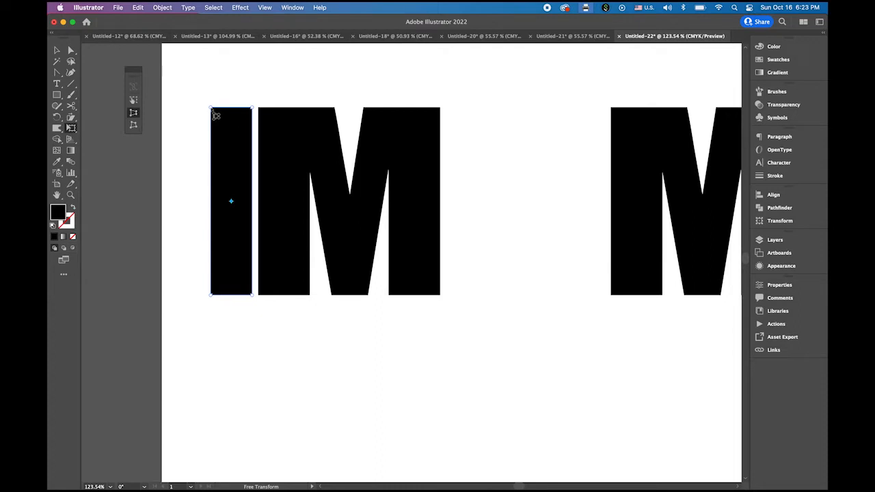
pyautogui.moveTo(215, 115); pyautogui.dragTo(215, 137)
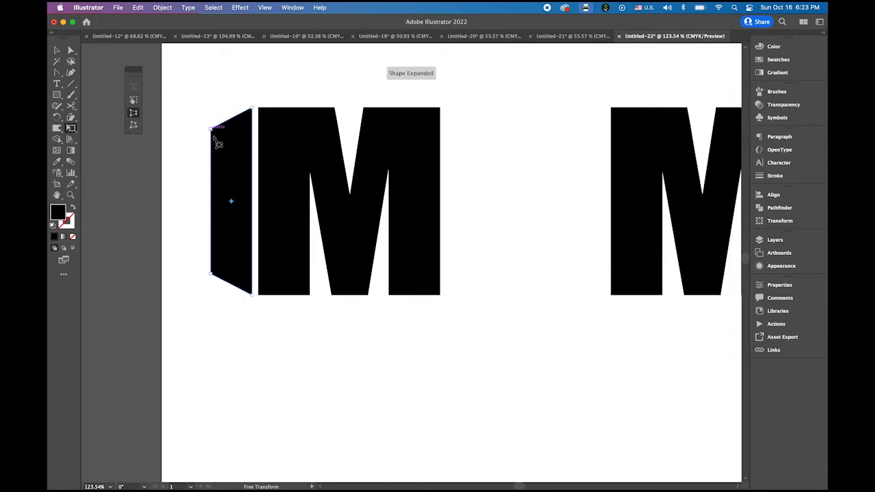
pyautogui.click(56, 52)
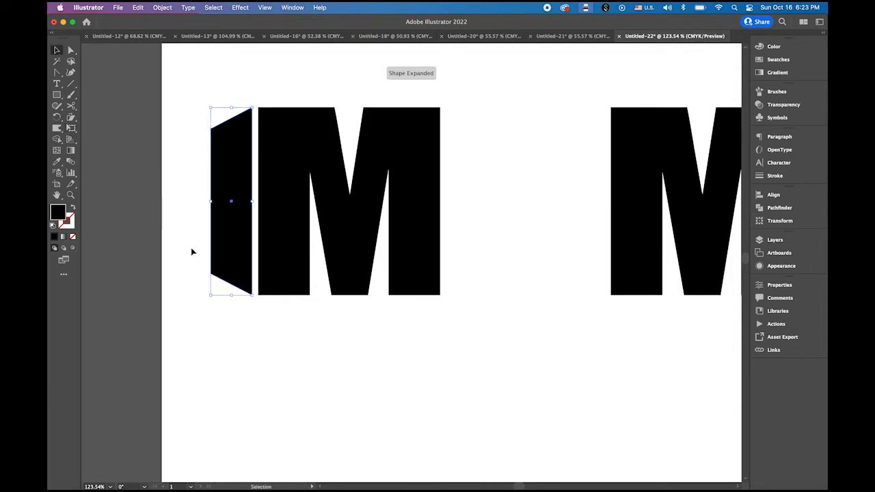
# Apply a Free Transform perspective distortion to the first M so that it tapers toward its right edge
pyautogui.click(324, 171)
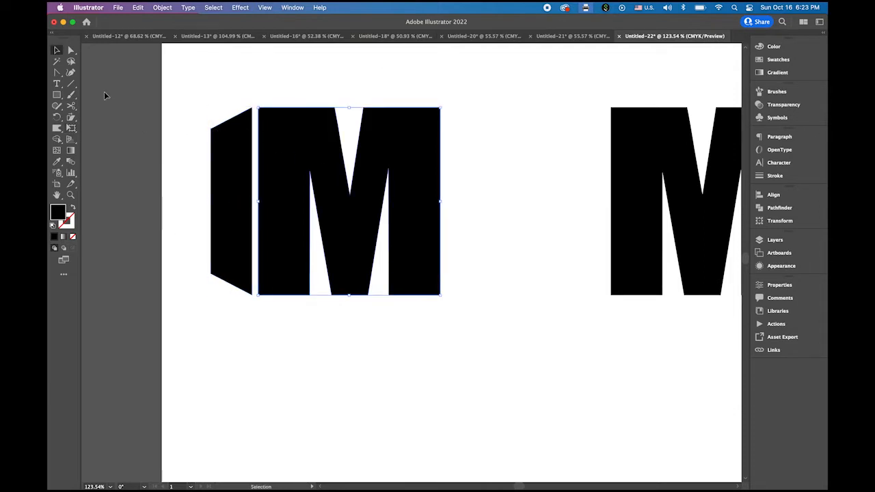
pyautogui.click(71, 130)
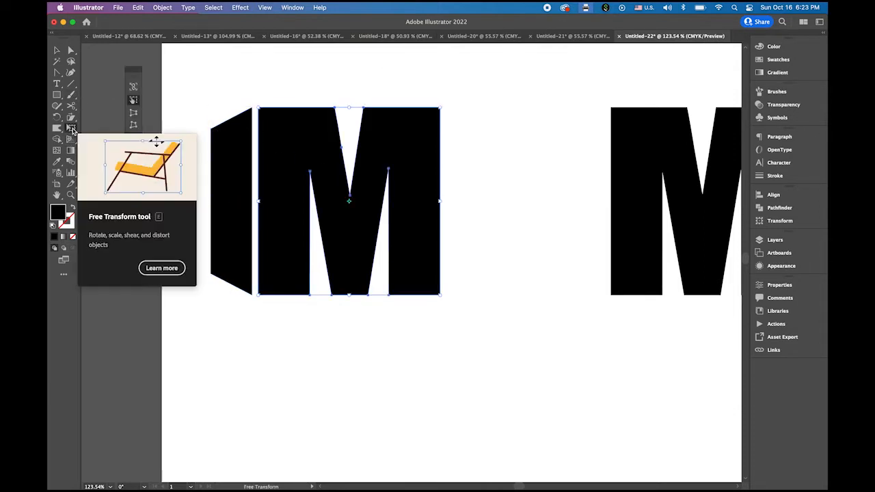
pyautogui.click(134, 115)
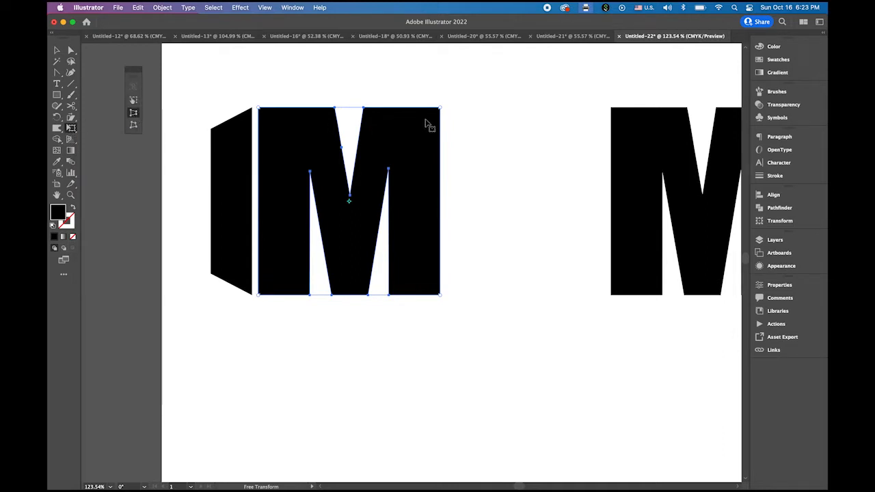
pyautogui.moveTo(445, 117); pyautogui.dragTo(445, 140)
pyautogui.press('v')
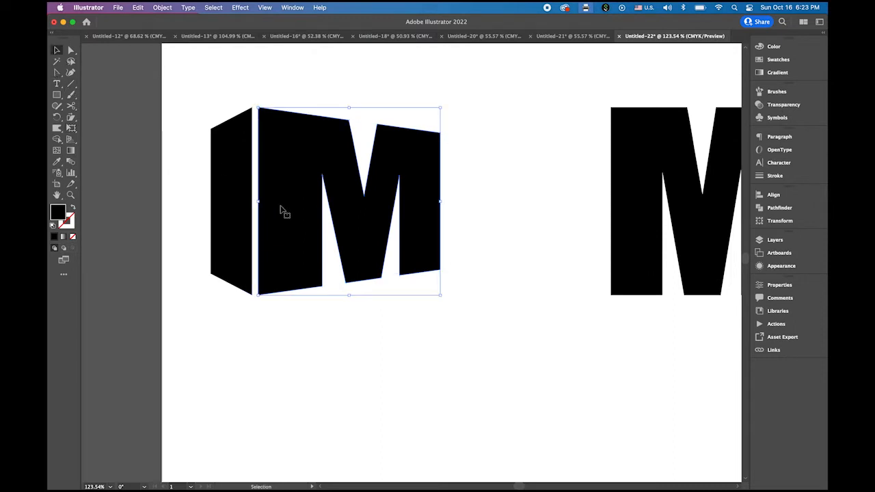
# Narrow the tapered side shape beside the first M by moving its left edge inward
pyautogui.click(232, 199)
pyautogui.moveTo(213, 199); pyautogui.dragTo(219, 199)
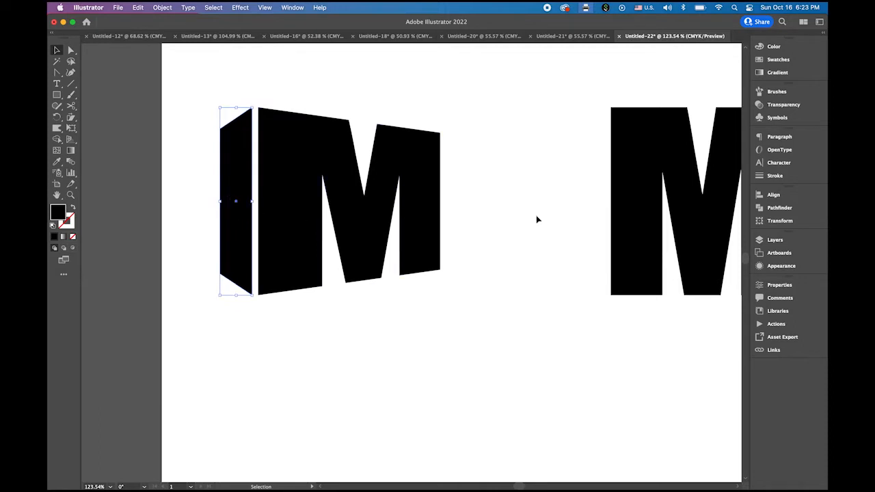
pyautogui.click(500, 297)
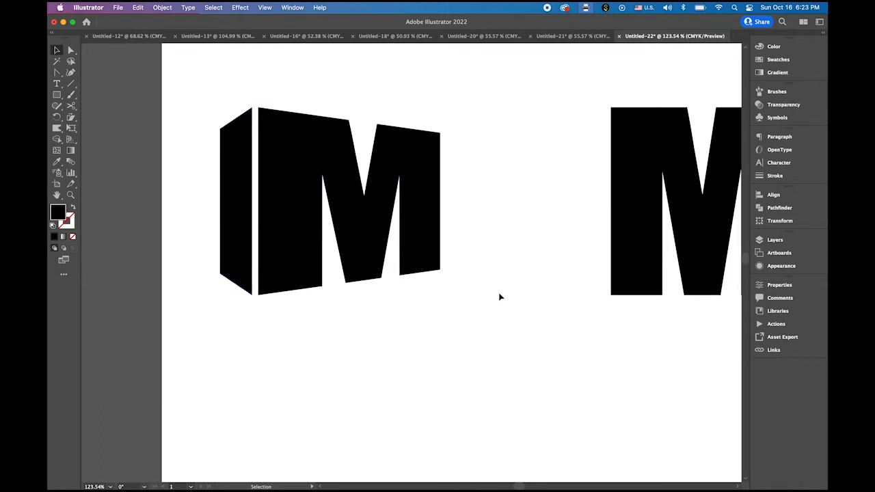
# Nudge the tapered side shape toward the first M, leaving only a thin gap between them
pyautogui.click(228, 201)
pyautogui.press('Right')
pyautogui.press('Right')
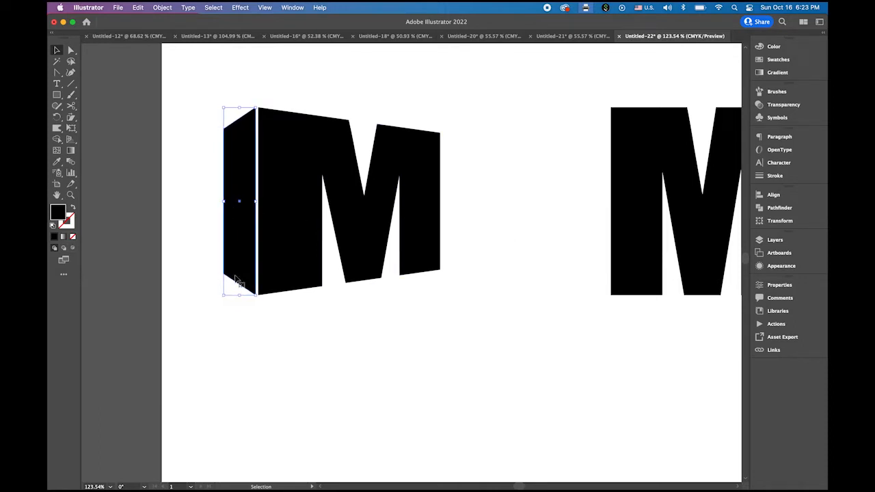
pyautogui.press('Left')
pyautogui.press('Right')
pyautogui.click(522, 247)
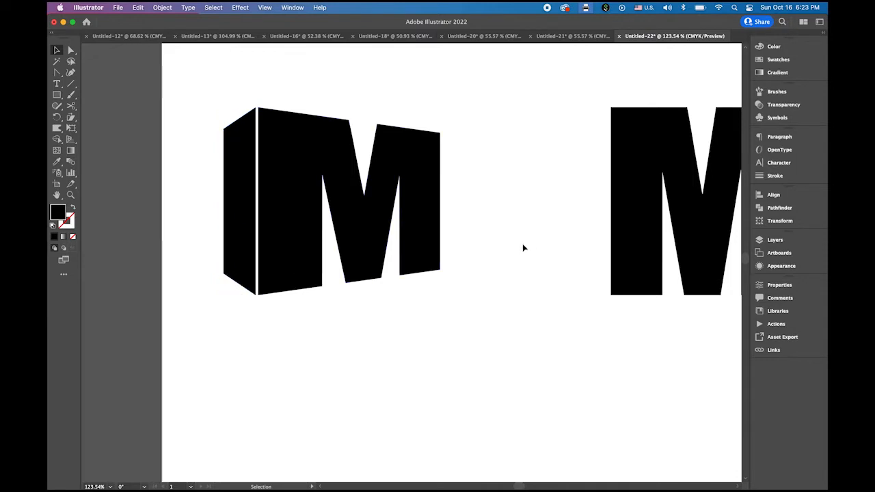
# Create a reflected copy of the second M across the horizontal axis at its bottom edge
pyautogui.hscroll(8, 443, 272)
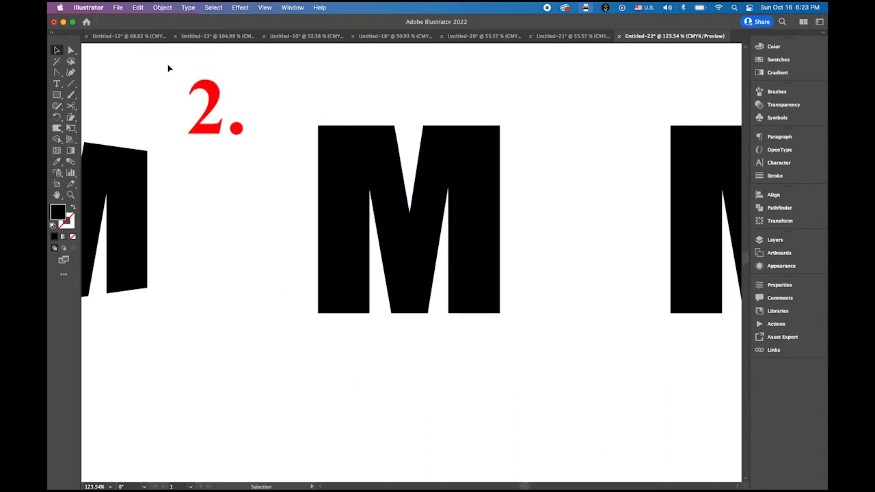
pyautogui.click(380, 162)
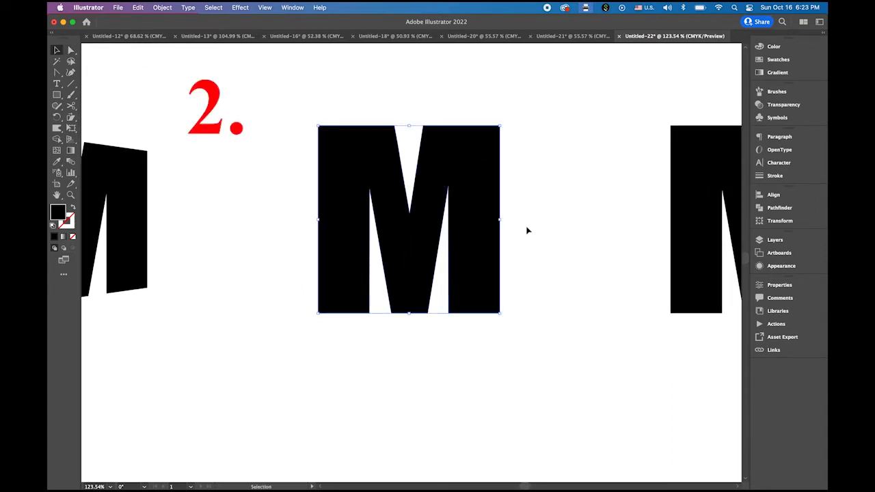
pyautogui.keyDown('alt'); pyautogui.keyDown('super'); pyautogui.click(434, 267); pyautogui.keyUp('super'); pyautogui.keyUp('alt')
pyautogui.moveTo(448, 263); pyautogui.dragTo(434, 230)
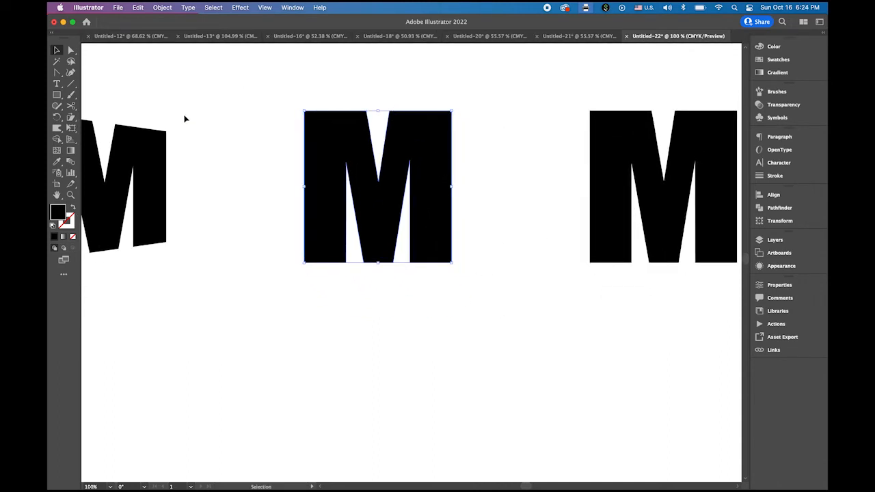
pyautogui.click(58, 120)
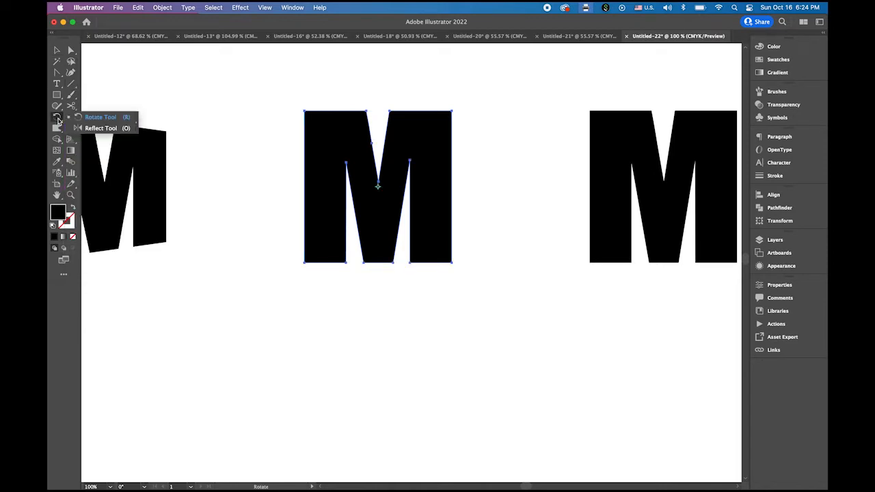
pyautogui.click(100, 129)
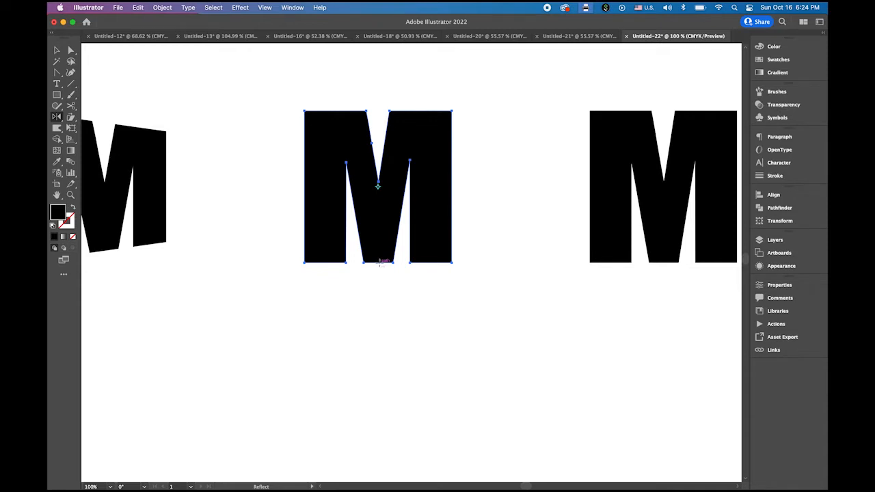
pyautogui.keyDown('alt'); pyautogui.click(381, 262); pyautogui.keyUp('alt')
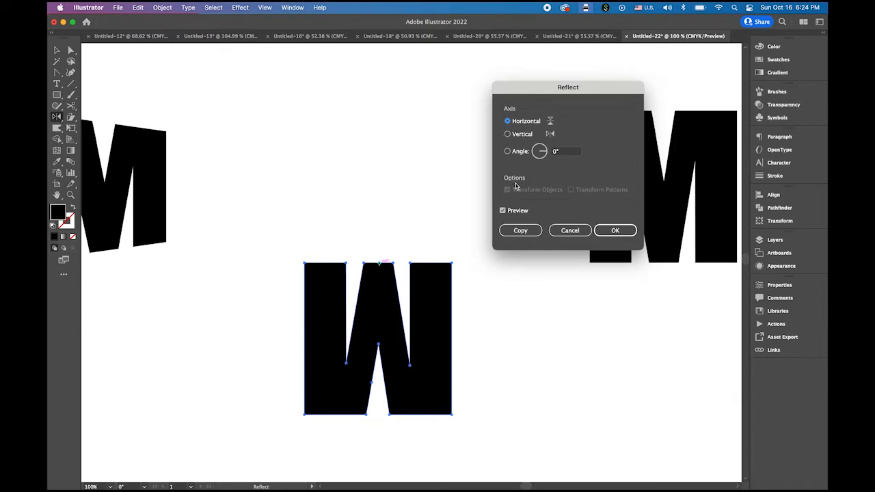
pyautogui.click(521, 231)
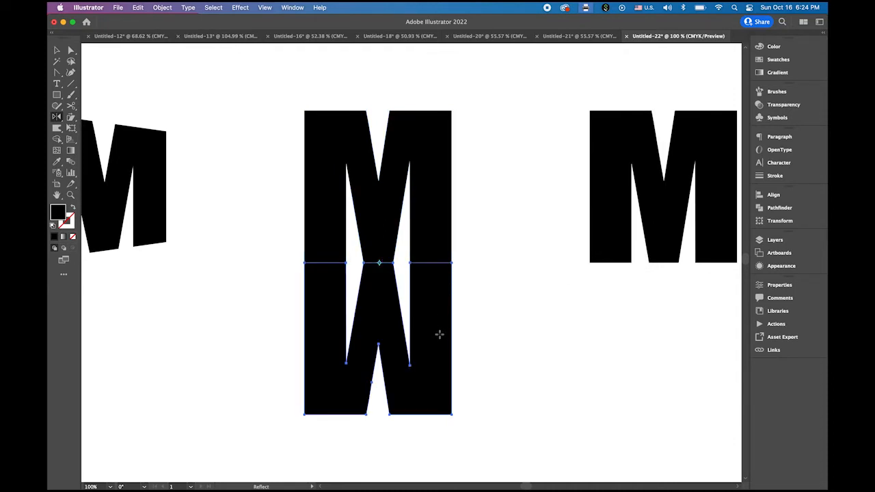
# Draw a rectangle covering the reflected M and fill it with a linear white-to-black gradient
pyautogui.click(56, 96)
pyautogui.moveTo(298, 262); pyautogui.dragTo(456, 417)
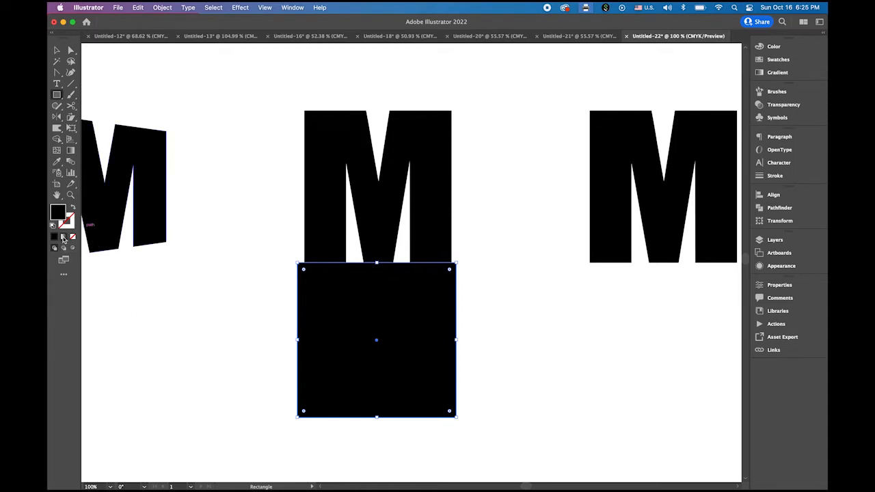
pyautogui.click(64, 238)
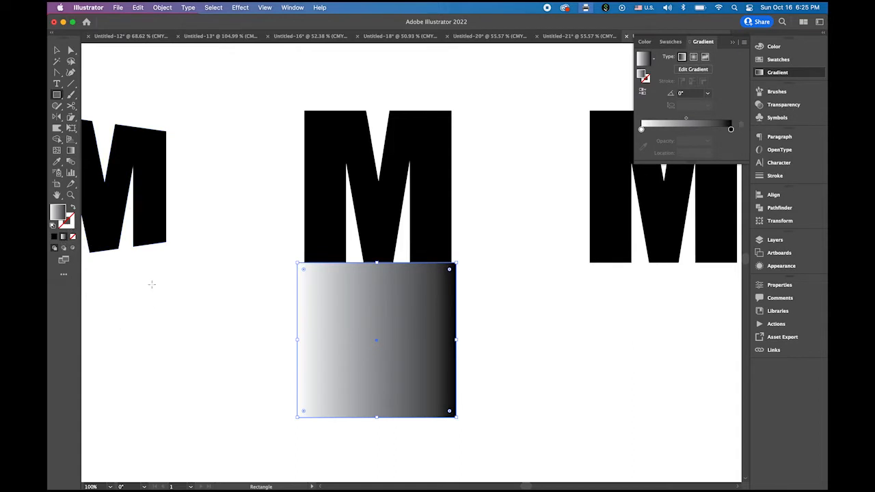
# Redirect the rectangle's gradient to -90°, running from white just above its top edge to black in its lower part
pyautogui.click(72, 153)
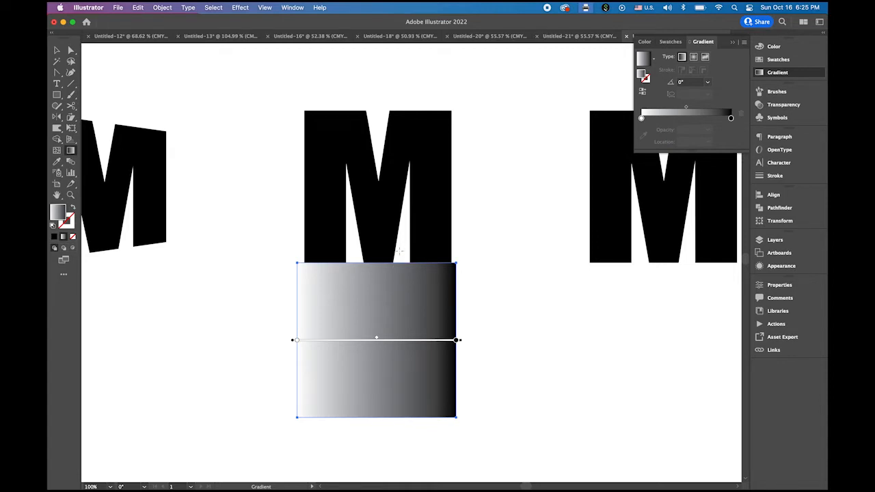
pyautogui.moveTo(399, 250); pyautogui.dragTo(400, 376)
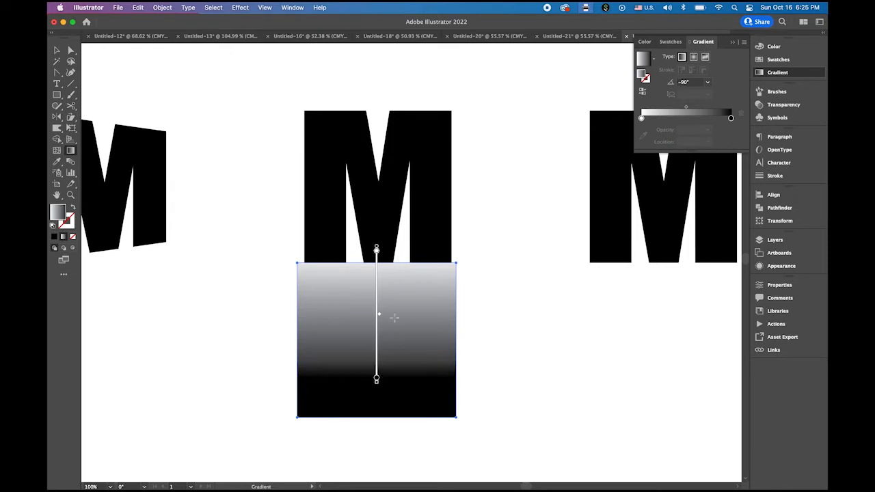
pyautogui.moveTo(381, 315)
pyautogui.mouseDown()
pyautogui.moveTo(381, 303)
pyautogui.moveTo(382, 336)
pyautogui.moveTo(381, 316)
pyautogui.mouseUp()
pyautogui.click(57, 50)
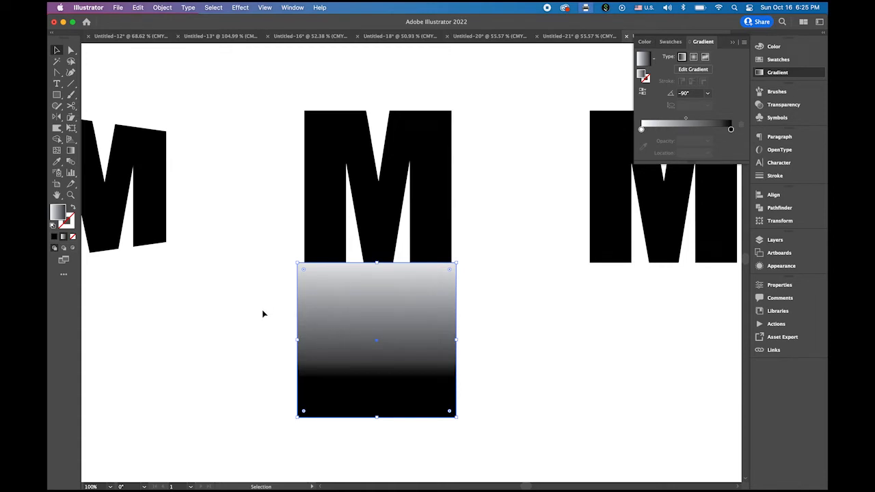
# Make an opacity mask from the gradient rectangle and the reflected M beneath it
pyautogui.moveTo(263, 314); pyautogui.dragTo(516, 402)
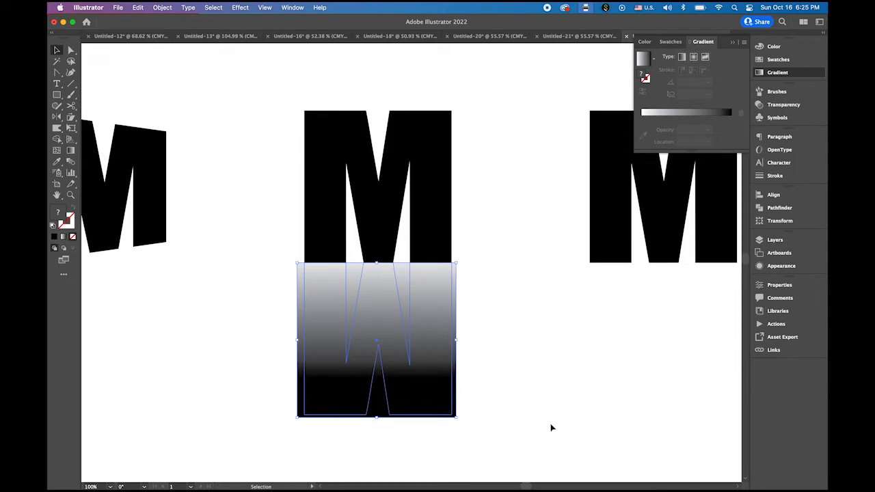
pyautogui.click(784, 108)
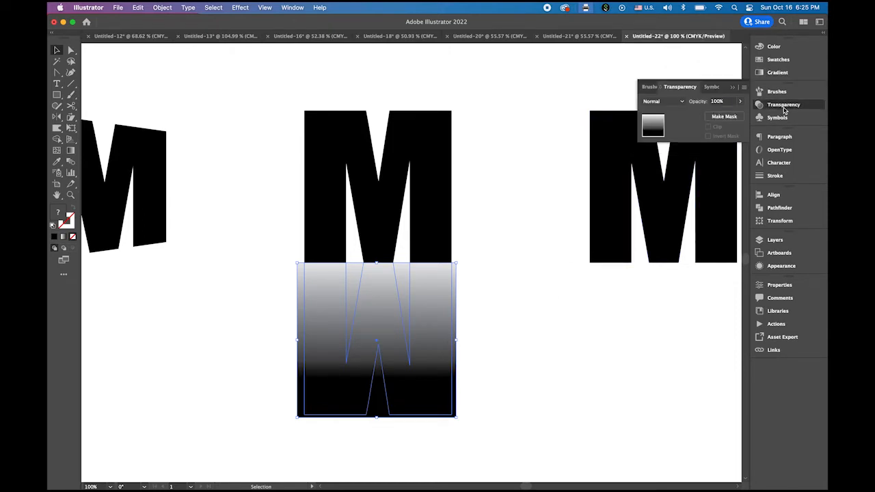
pyautogui.click(292, 8)
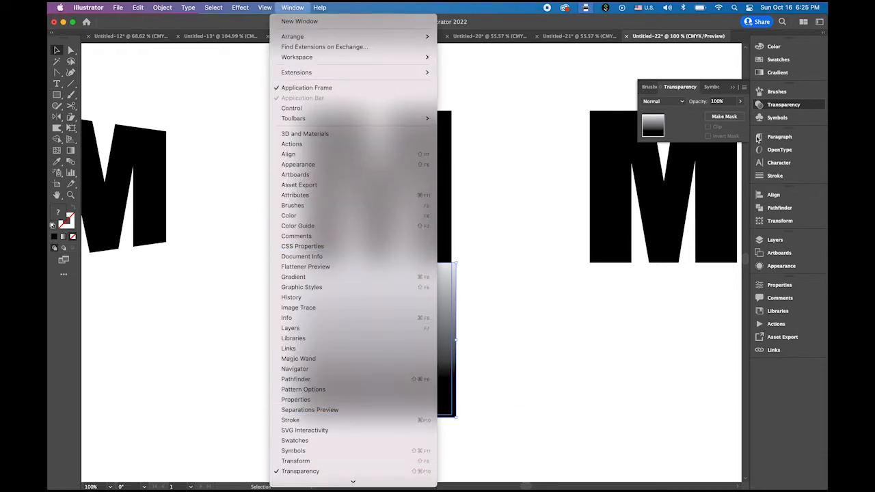
pyautogui.click(745, 90)
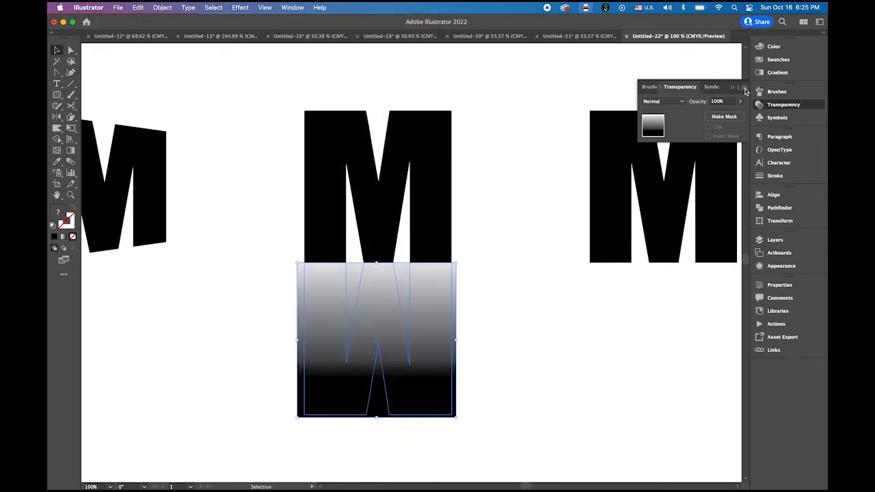
pyautogui.click(744, 87)
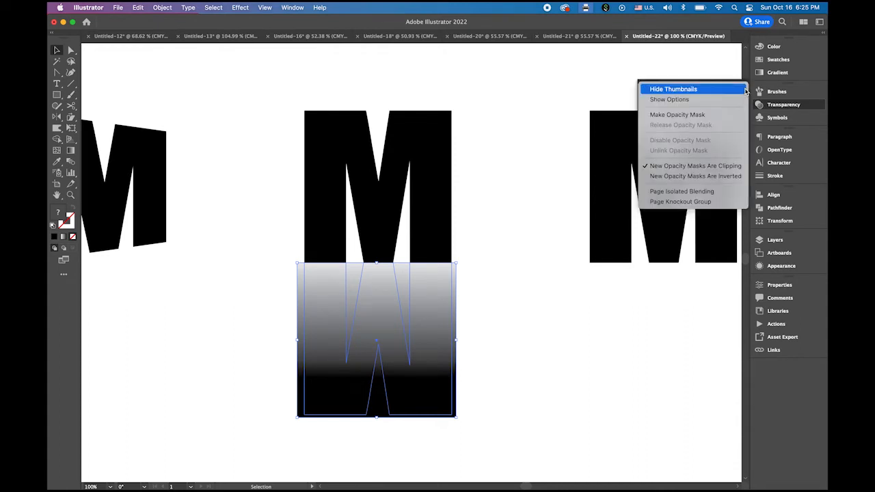
pyautogui.click(698, 115)
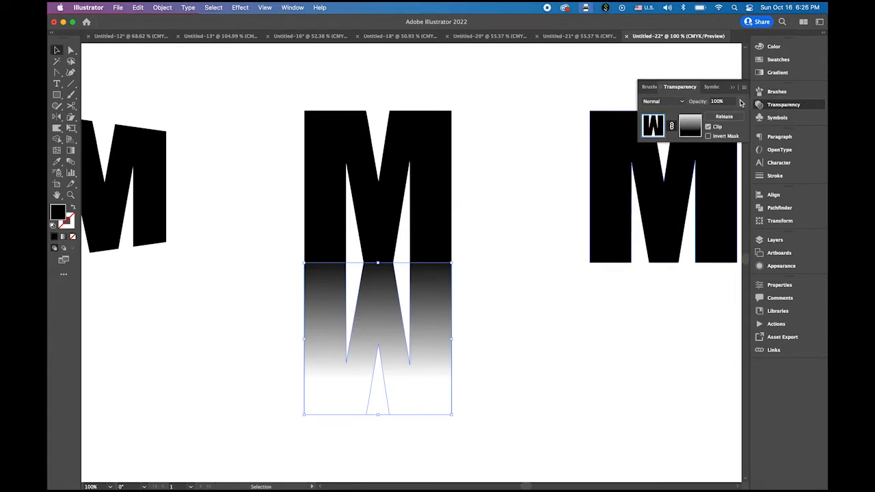
# Set the masked reflection's opacity to 70%
pyautogui.click(740, 101)
pyautogui.moveTo(739, 112); pyautogui.dragTo(727, 114)
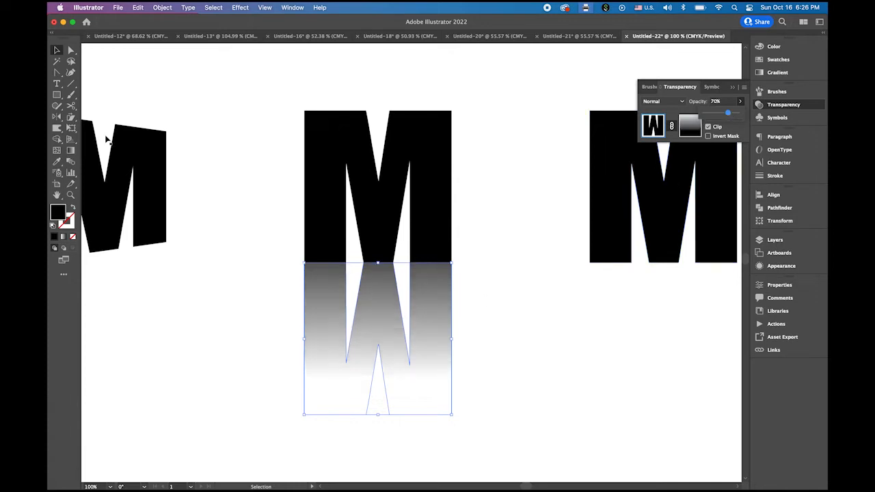
pyautogui.click(57, 51)
pyautogui.click(508, 403)
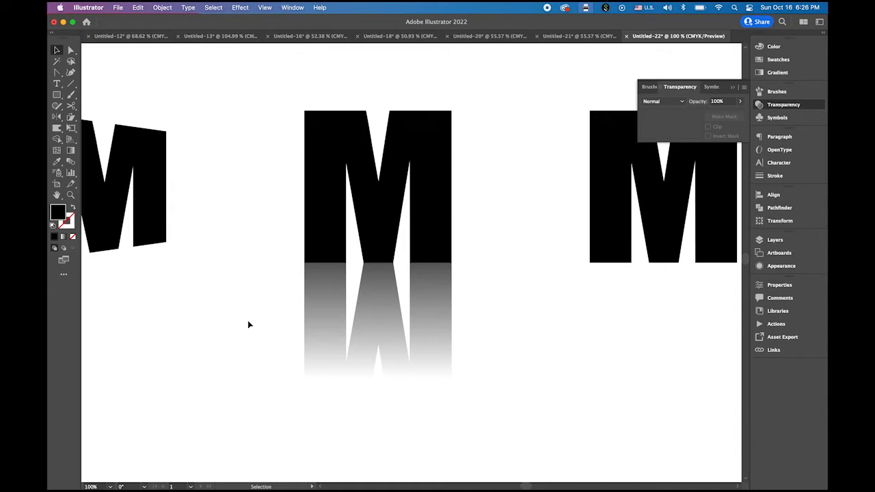
# Shear the masked reflection horizontally so its lower end slants to the right
pyautogui.click(423, 381)
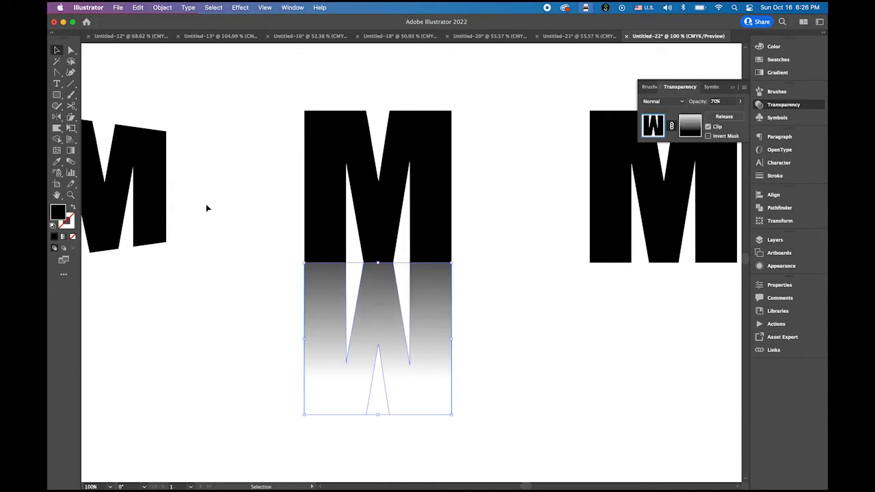
pyautogui.click(71, 117)
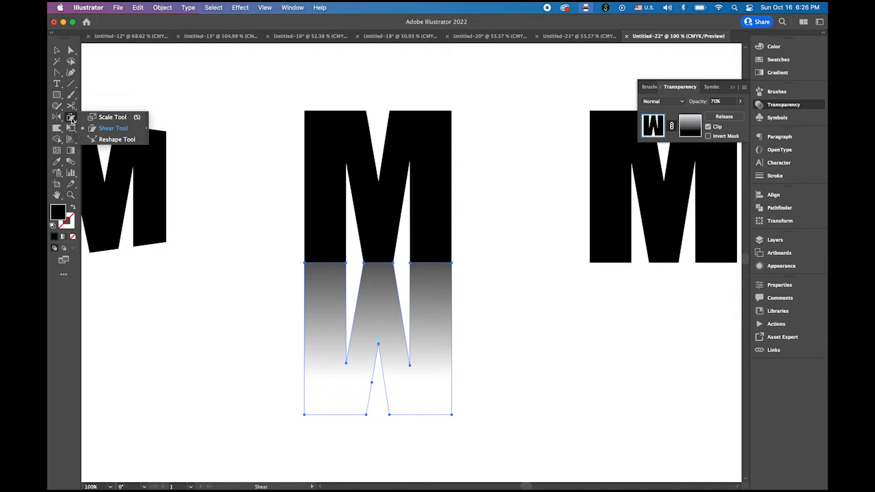
pyautogui.click(115, 128)
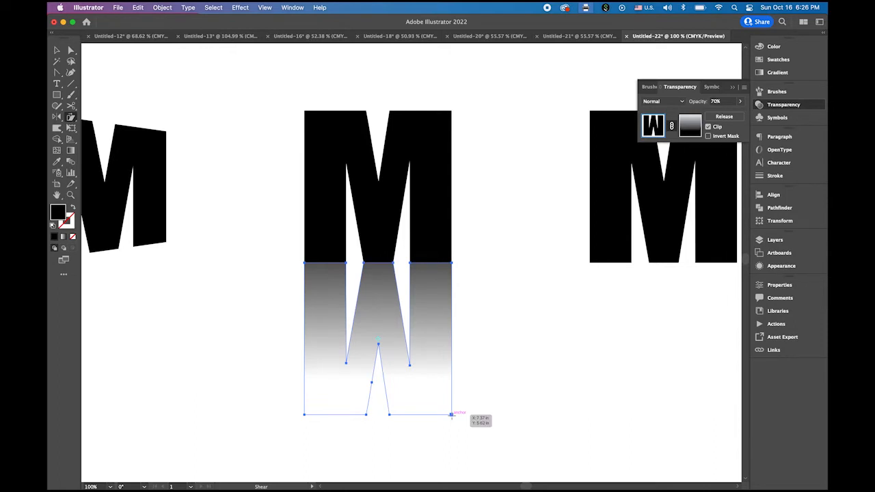
pyautogui.moveTo(451, 414); pyautogui.dragTo(497, 419)
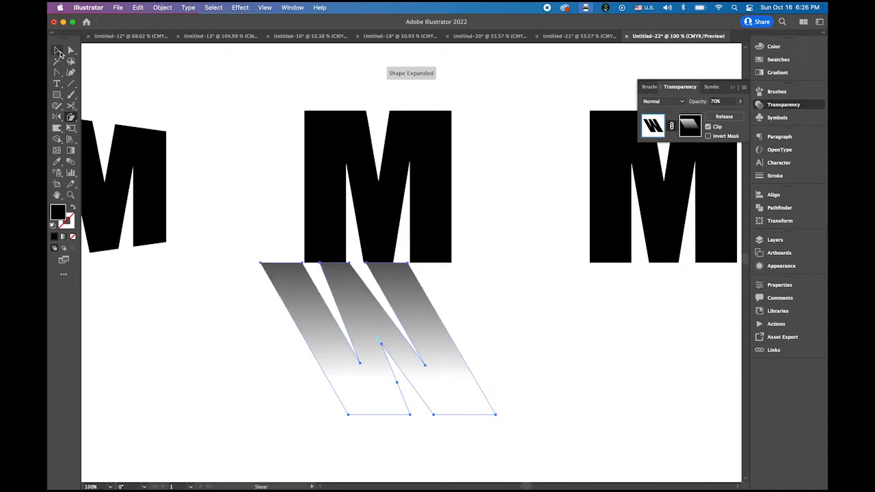
# Align the sheared shadow with the second M's base, then shorten it by raising its bottom edge
pyautogui.click(58, 51)
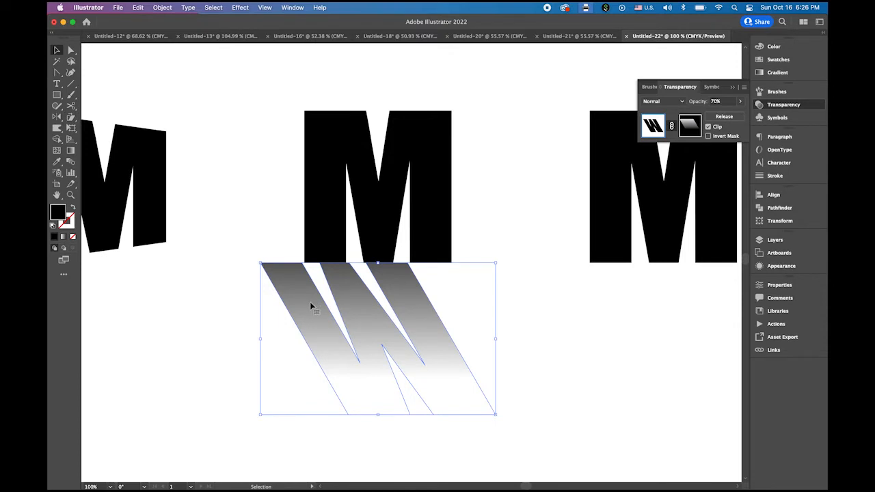
pyautogui.moveTo(311, 303); pyautogui.dragTo(354, 307)
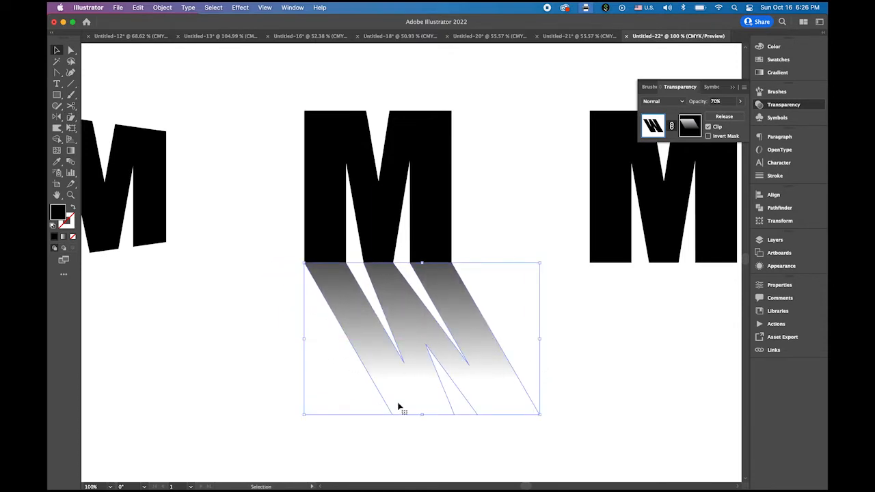
pyautogui.moveTo(423, 414); pyautogui.dragTo(427, 376)
pyautogui.click(580, 369)
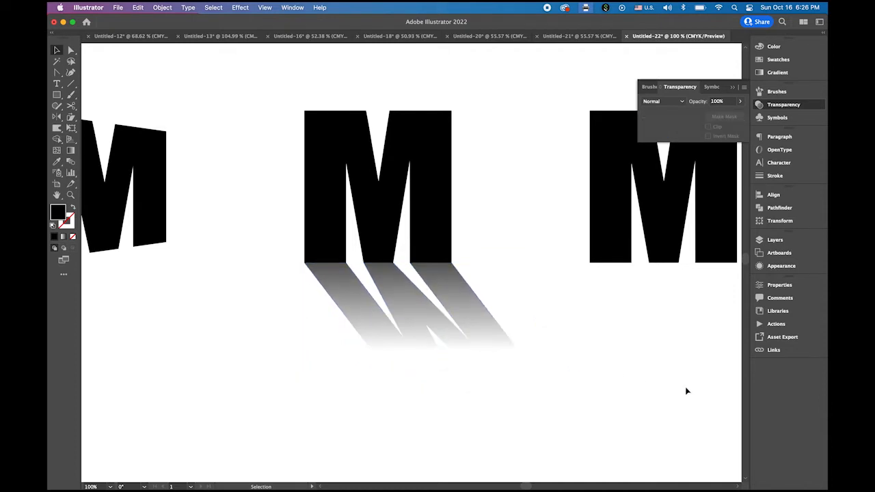
# Reduce the cast shadow's opacity slightly below 70%
pyautogui.click(445, 300)
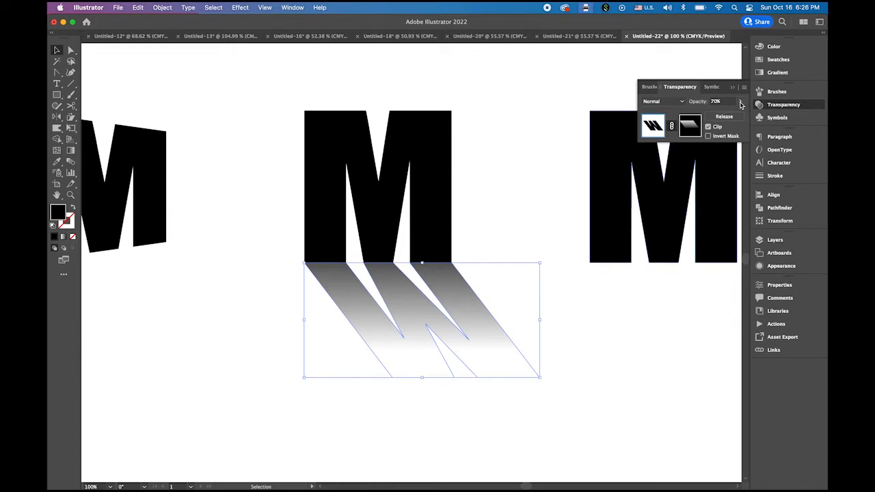
pyautogui.click(740, 101)
pyautogui.moveTo(728, 113); pyautogui.dragTo(723, 114)
pyautogui.click(520, 178)
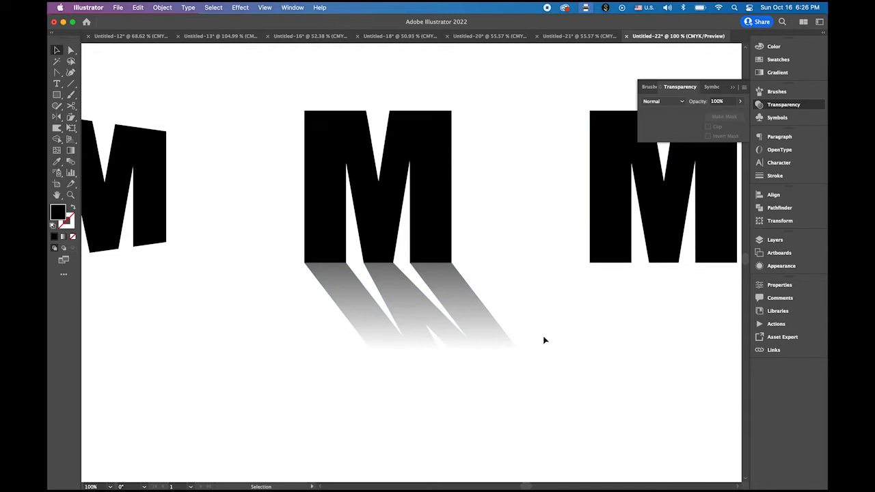
pyautogui.click(732, 88)
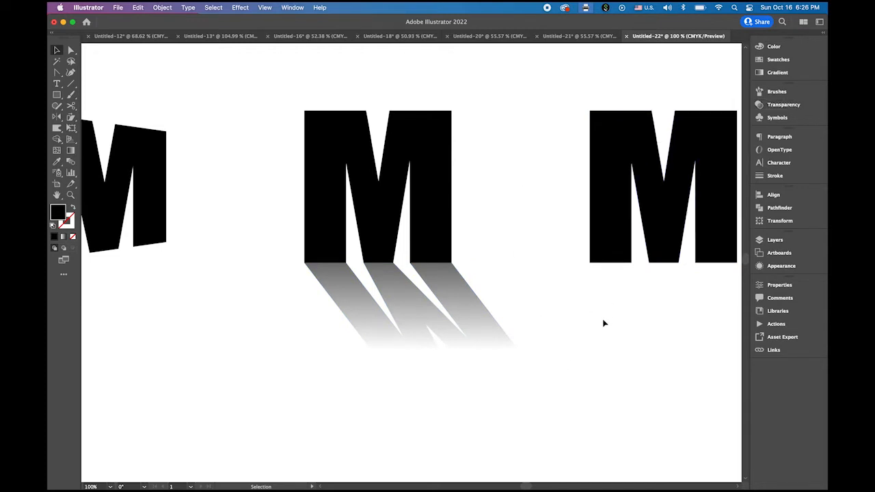
# Draw a narrow vertical rectangle overlapping the full height of the third M's right edge
pyautogui.moveTo(601, 335); pyautogui.dragTo(344, 336)
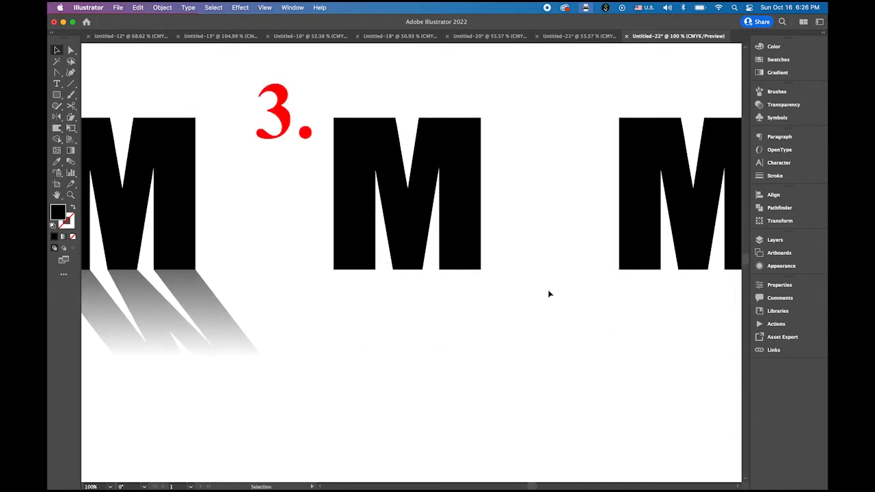
pyautogui.click(438, 162)
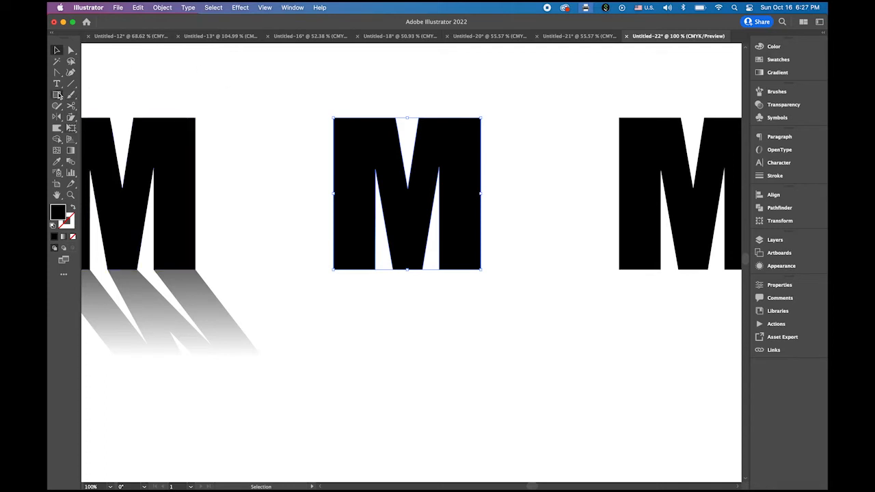
pyautogui.click(57, 94)
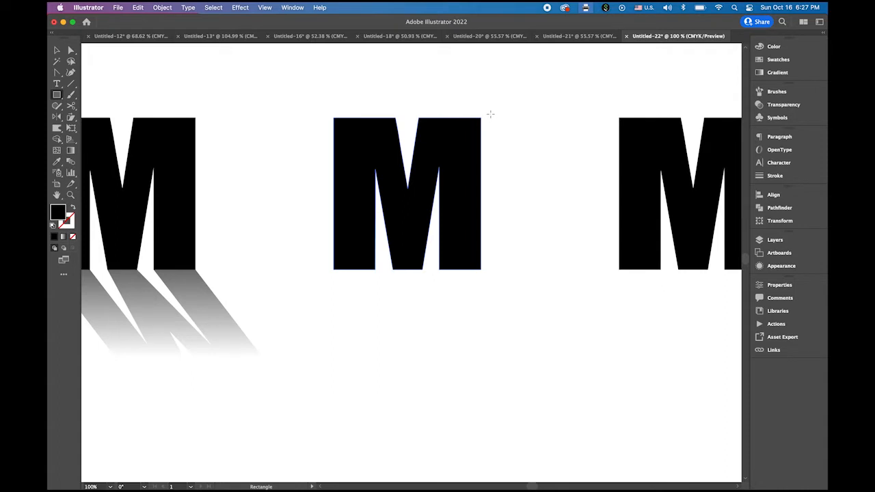
pyautogui.moveTo(490, 113); pyautogui.dragTo(475, 273)
pyautogui.click(56, 50)
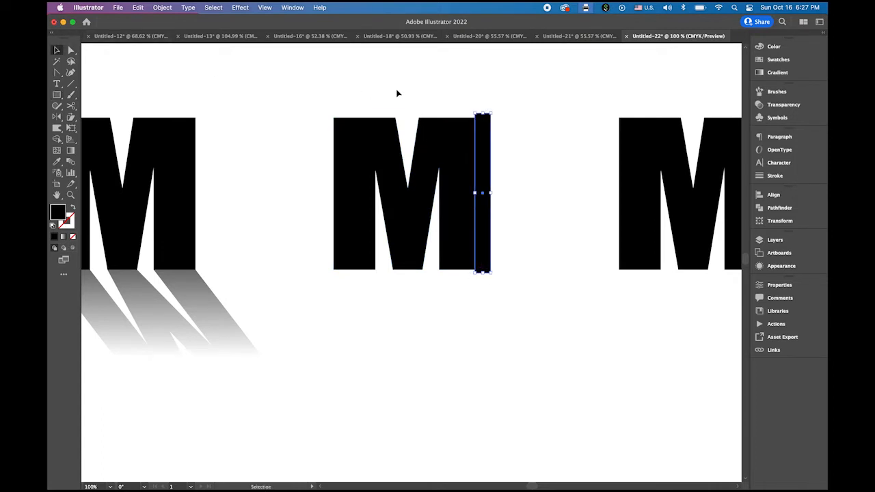
# Divide the third M with the overlapping rectangle using Pathfinder, and ungroup the resulting pieces
pyautogui.moveTo(406, 90); pyautogui.dragTo(476, 157)
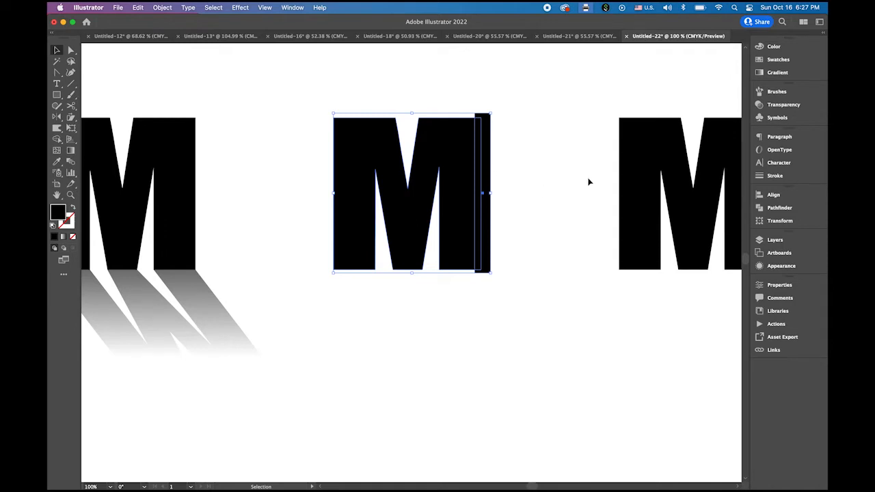
pyautogui.click(796, 209)
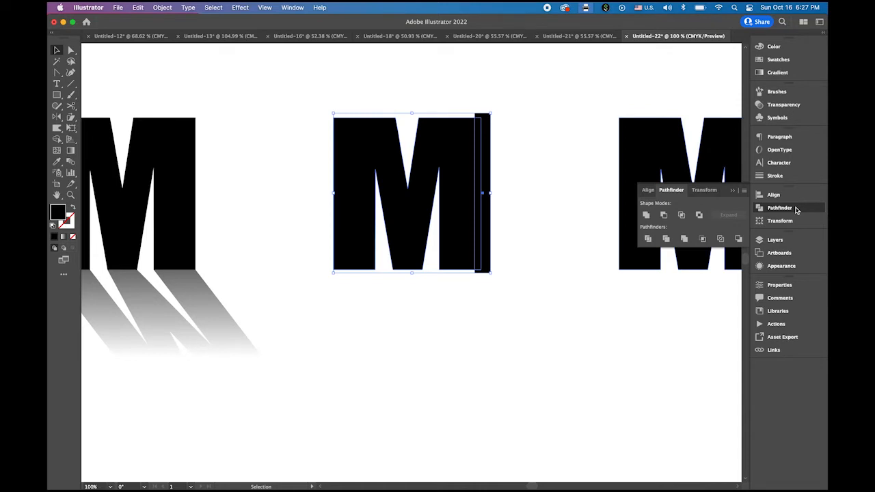
pyautogui.click(648, 239)
pyautogui.click(162, 7)
pyautogui.click(184, 71)
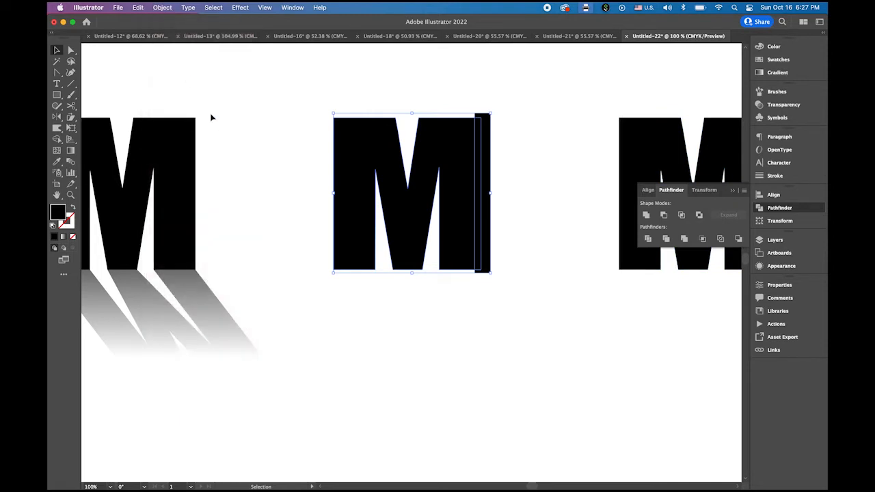
# Delete the leftover rectangle piece that extends beyond the third M's outline
pyautogui.click(533, 189)
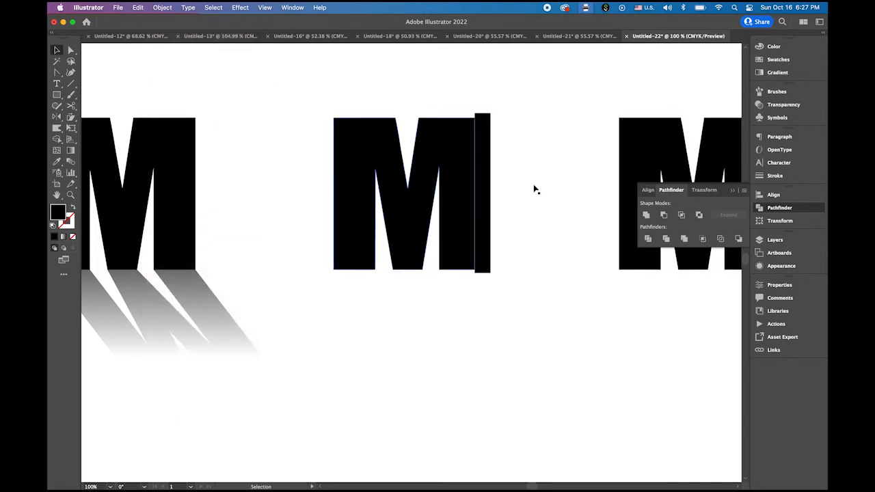
pyautogui.click(489, 120)
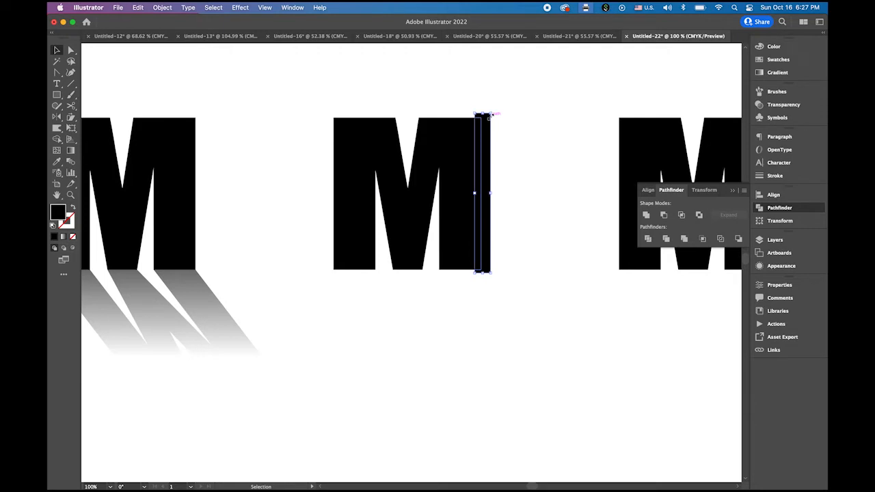
pyautogui.press('Delete')
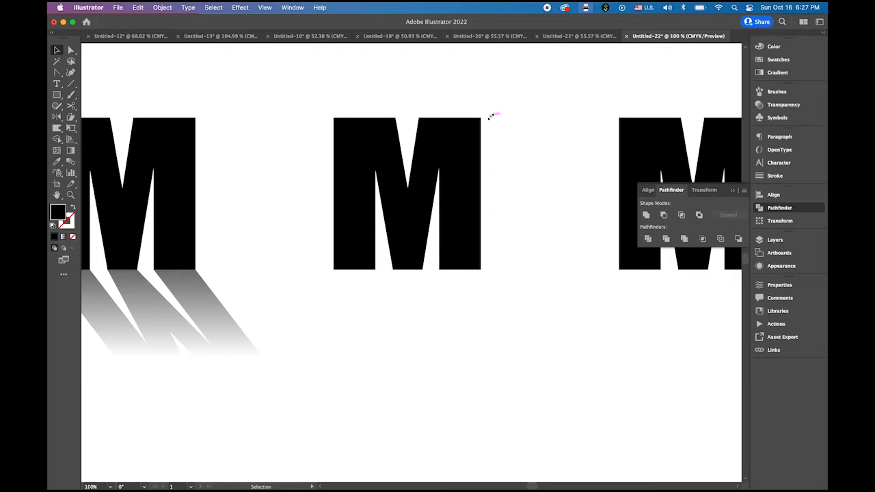
# Apply an envelope mesh with 1 row and 1 column to the thin strip cut from the third M's right edge
pyautogui.click(482, 140)
pyautogui.moveTo(483, 140); pyautogui.dragTo(519, 141)
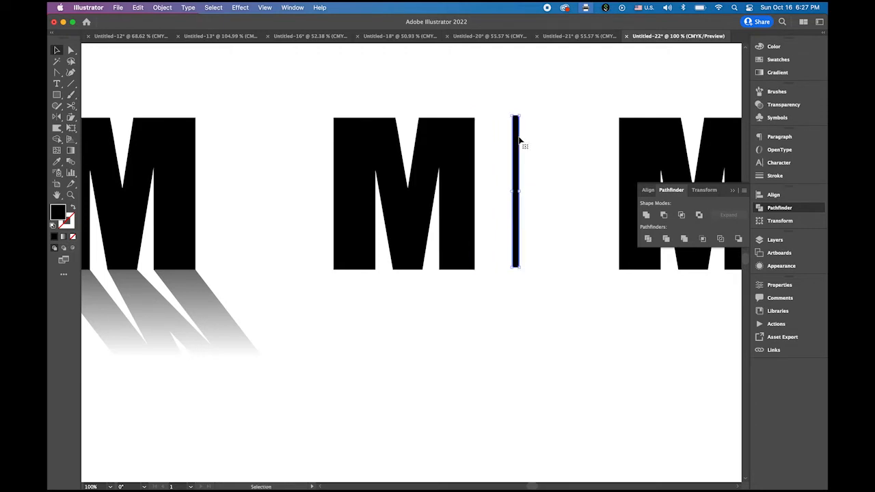
pyautogui.press('super+z')
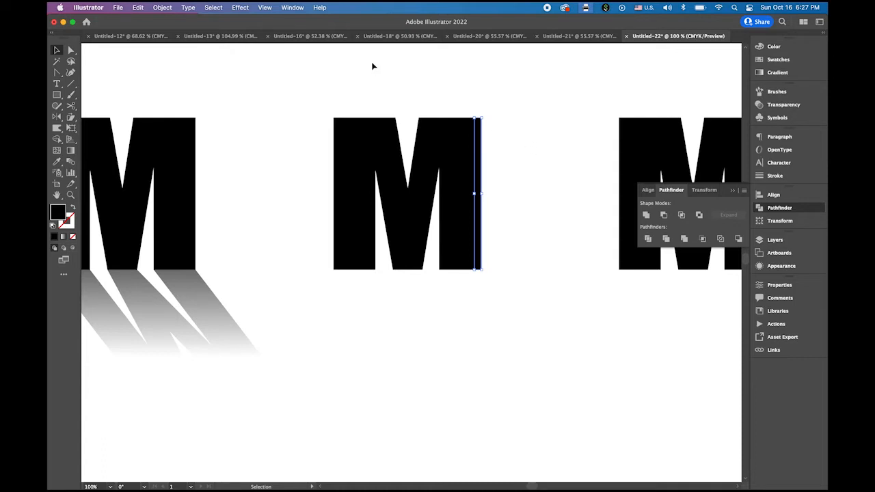
pyautogui.click(164, 8)
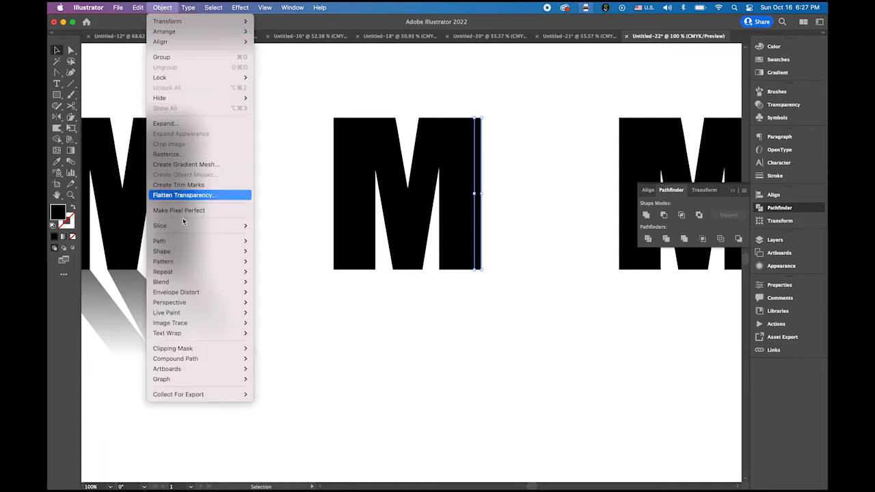
pyautogui.moveTo(200, 298)
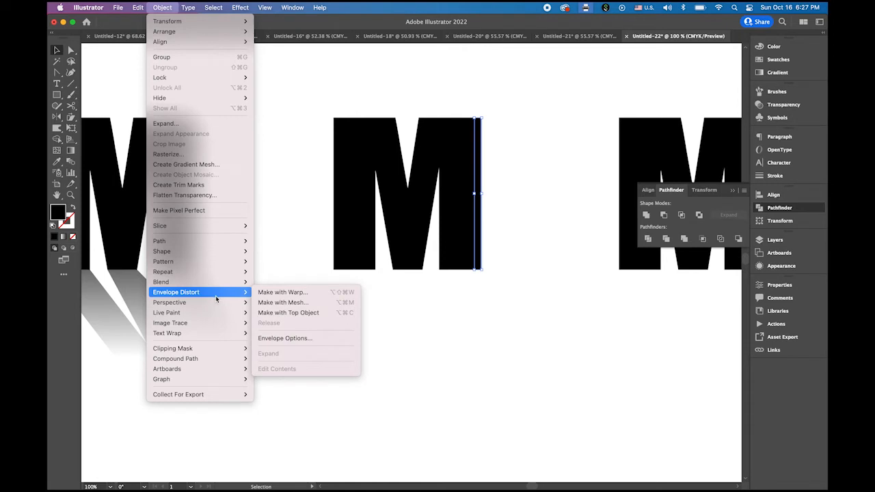
pyautogui.click(316, 306)
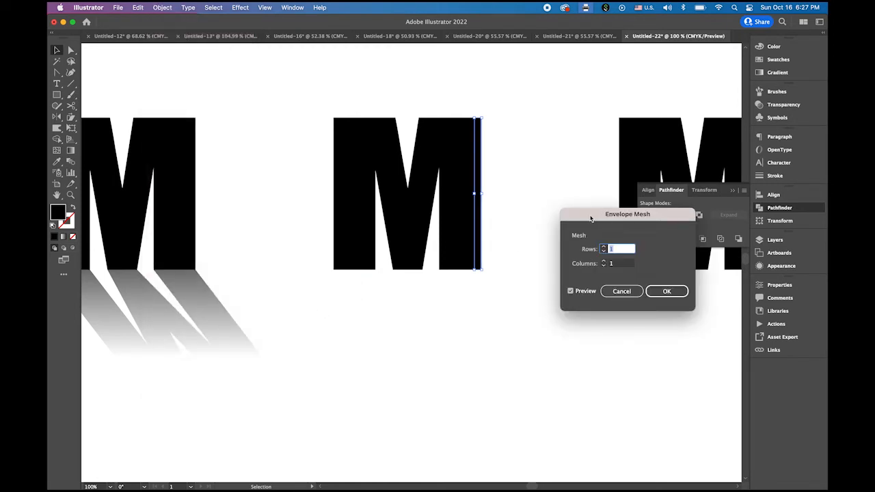
pyautogui.moveTo(592, 215); pyautogui.dragTo(547, 119)
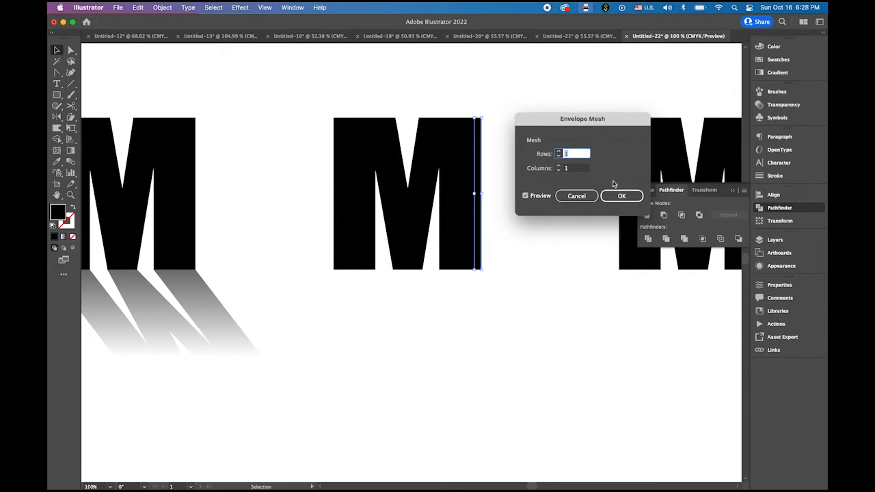
pyautogui.click(621, 196)
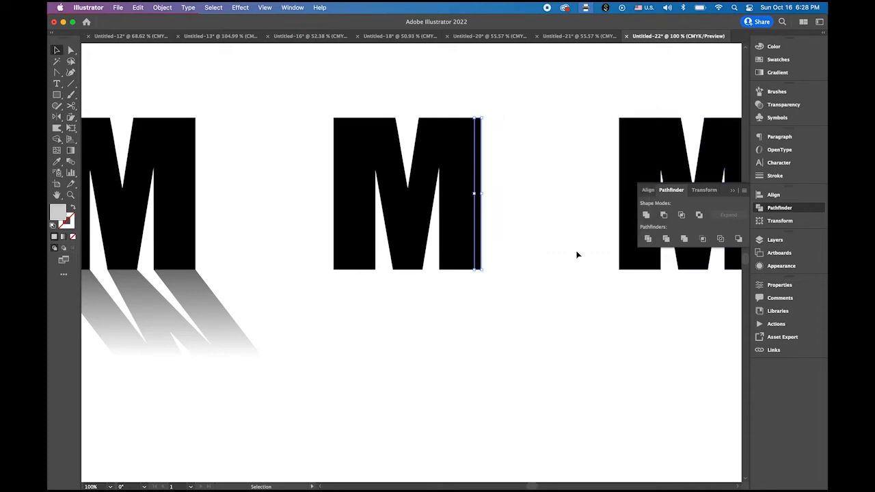
# Peel the strip away from the third M by moving its top corners to the right and bending its upper handles into a smooth curve
pyautogui.moveTo(445, 124); pyautogui.dragTo(524, 176)
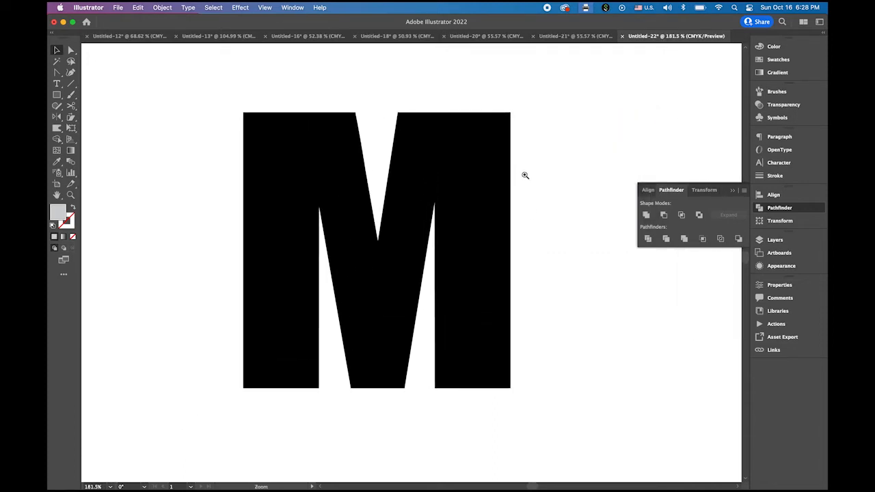
pyautogui.click(730, 191)
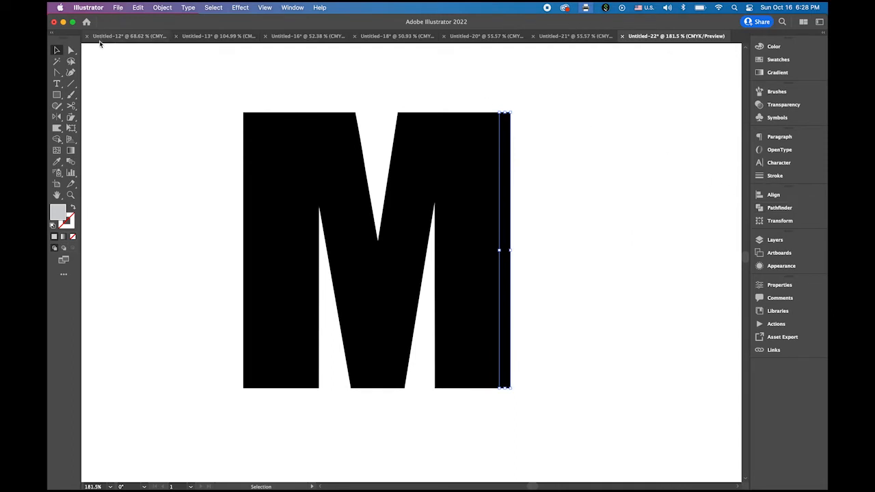
pyautogui.click(71, 52)
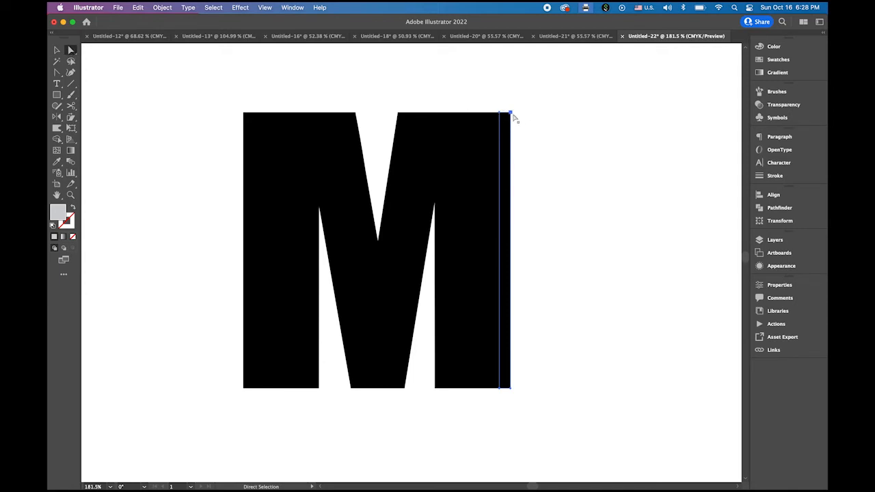
pyautogui.click(510, 113)
pyautogui.moveTo(511, 116); pyautogui.dragTo(534, 115)
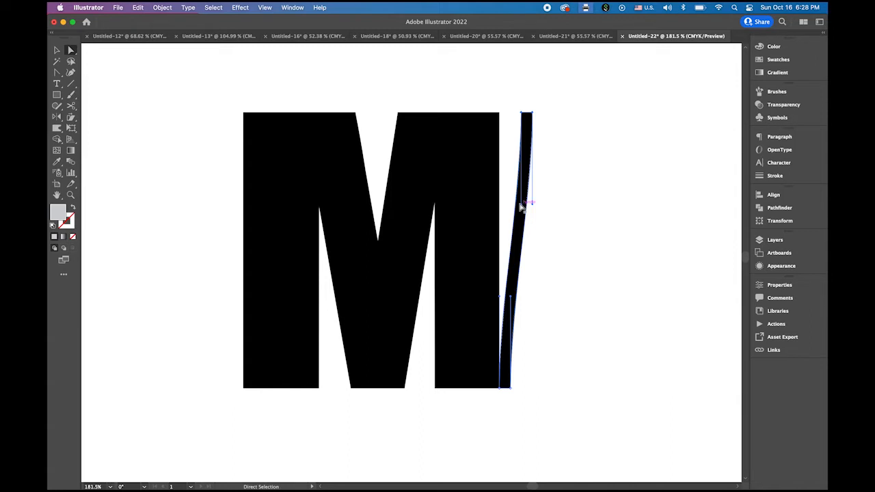
pyautogui.moveTo(524, 204)
pyautogui.mouseDown()
pyautogui.moveTo(505, 203)
pyautogui.moveTo(526, 205)
pyautogui.moveTo(516, 205)
pyautogui.mouseUp()
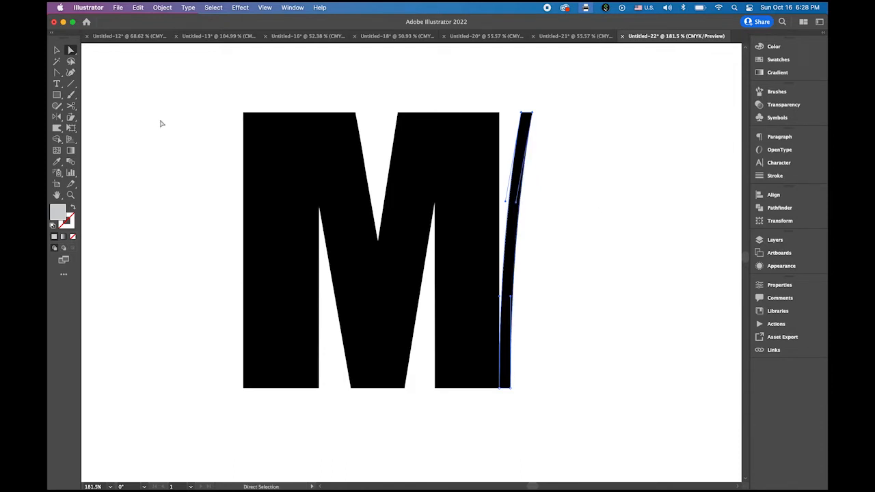
pyautogui.click(57, 50)
pyautogui.click(186, 94)
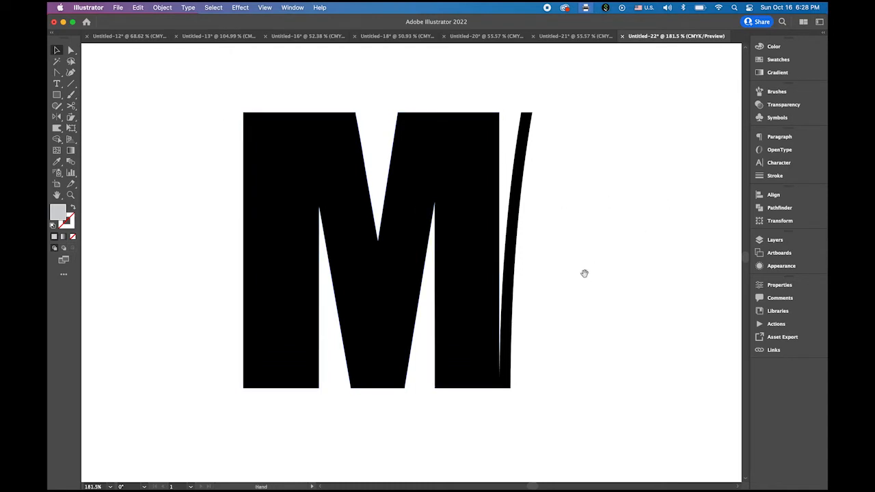
# Draw an unfilled, black-stroked diagonal line across the fourth M, from above its left stem to below its middle
pyautogui.moveTo(584, 274); pyautogui.dragTo(527, 265)
pyautogui.moveTo(629, 270); pyautogui.dragTo(371, 256)
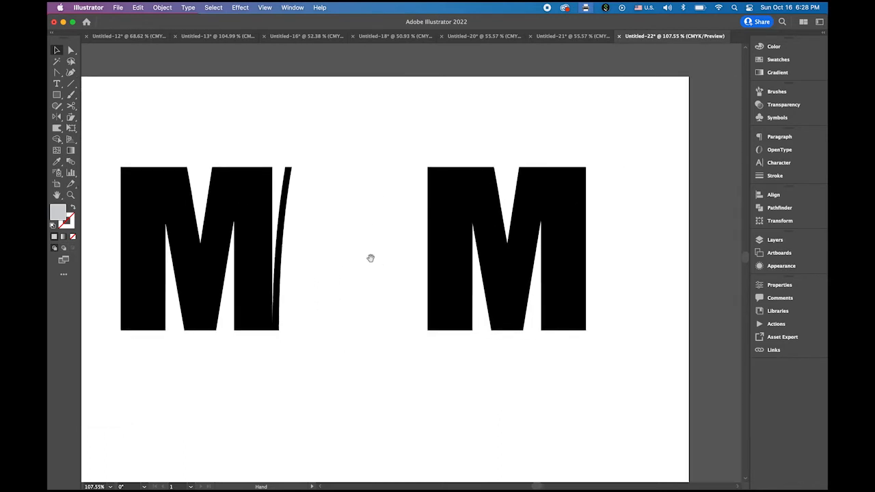
pyautogui.moveTo(556, 255); pyautogui.dragTo(483, 255)
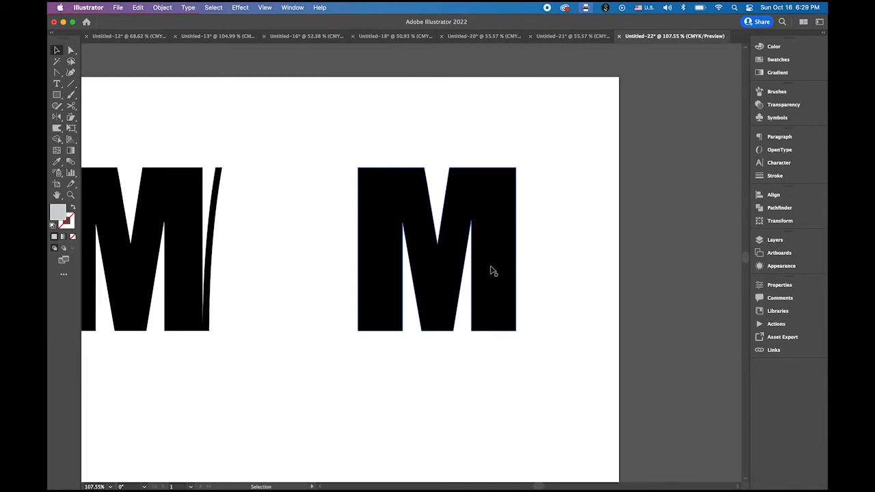
pyautogui.click(414, 209)
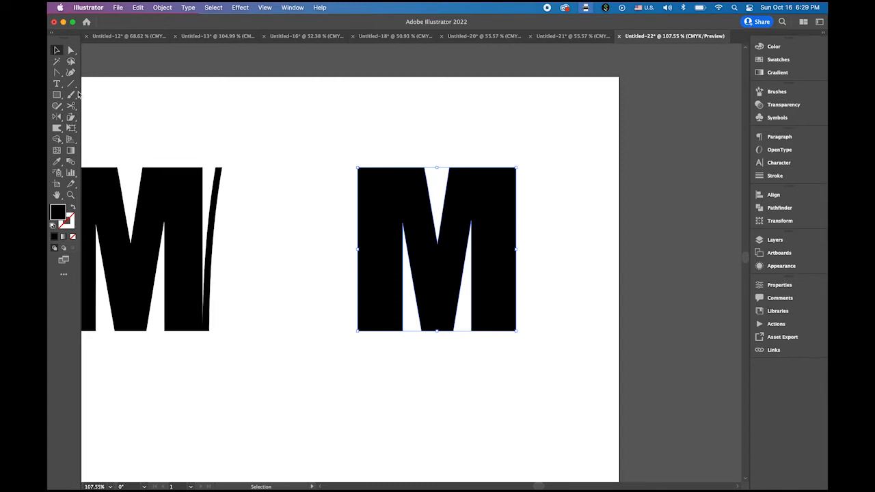
pyautogui.click(296, 122)
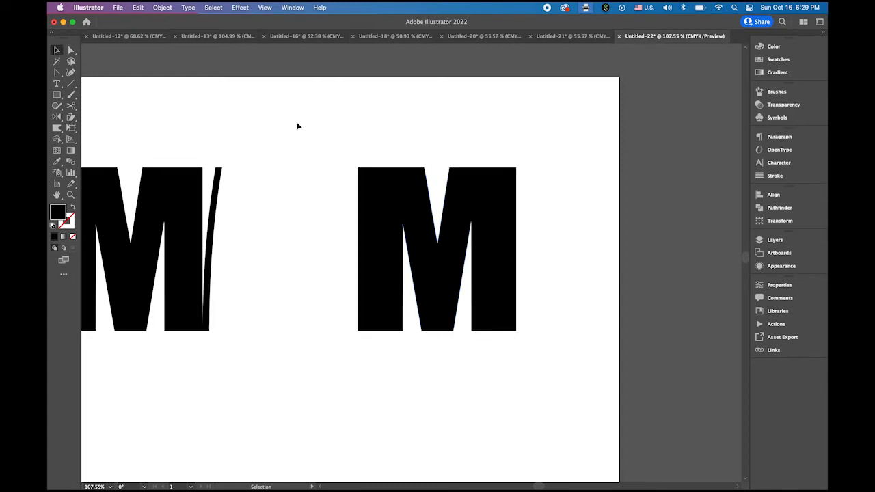
pyautogui.click(71, 84)
pyautogui.click(72, 210)
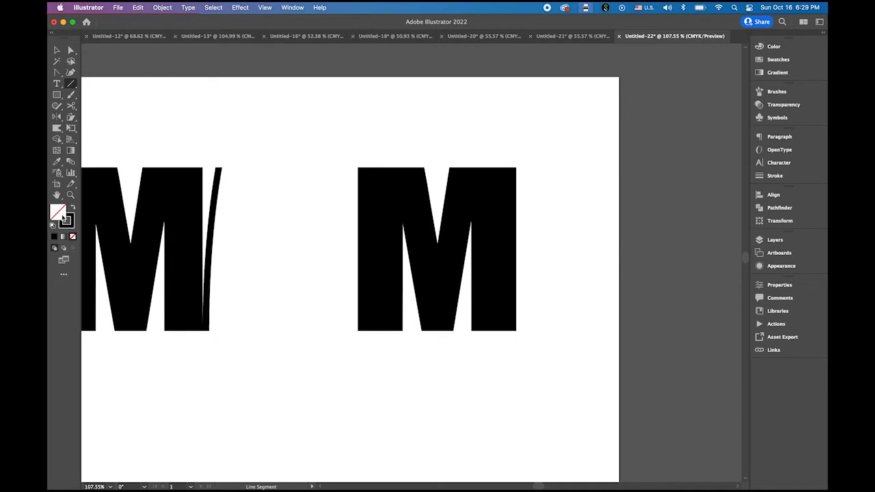
pyautogui.moveTo(389, 156); pyautogui.dragTo(456, 361)
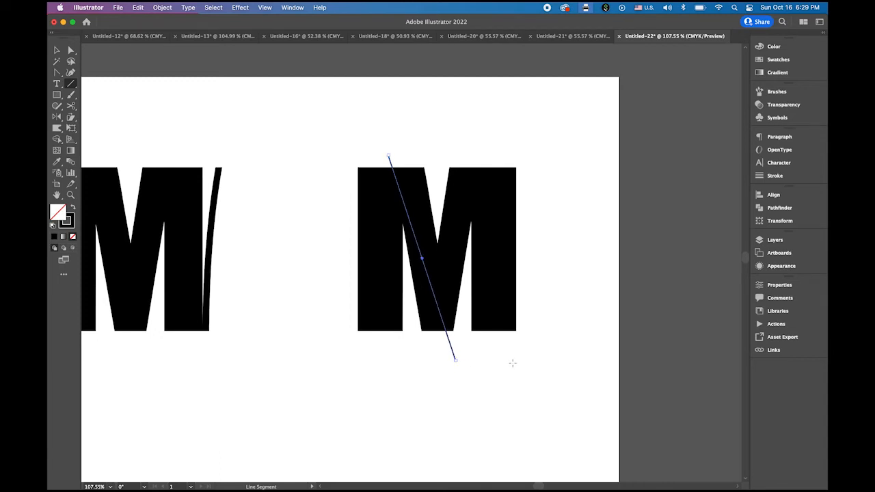
pyautogui.click(57, 50)
pyautogui.click(320, 133)
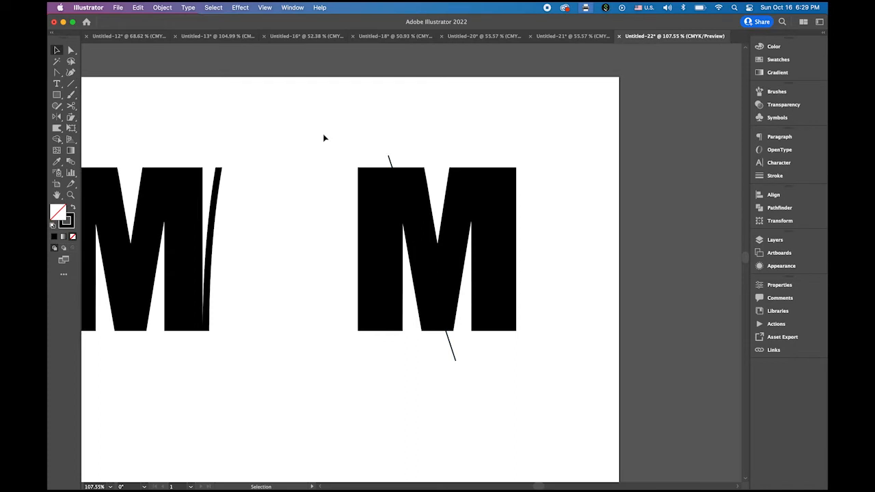
# Divide the fourth M along the diagonal line using Pathfinder, and ungroup the resulting pieces
pyautogui.moveTo(343, 148); pyautogui.dragTo(568, 367)
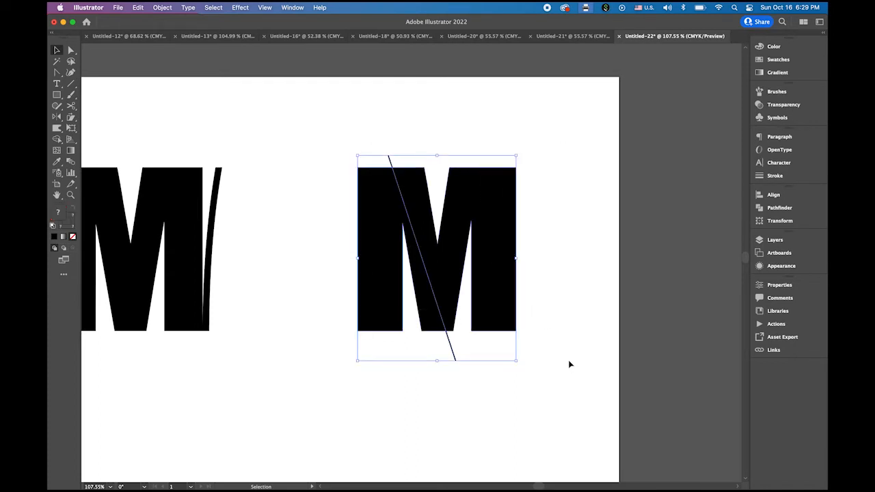
pyautogui.click(780, 209)
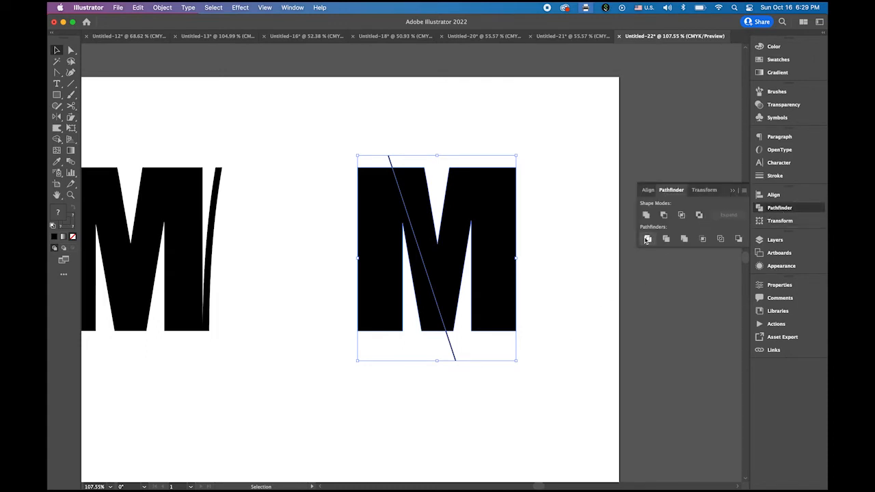
pyautogui.click(646, 239)
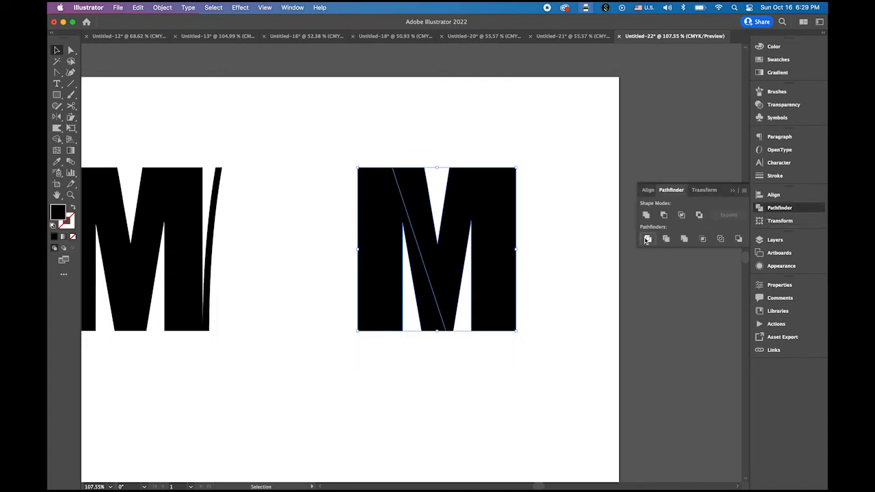
pyautogui.click(171, 7)
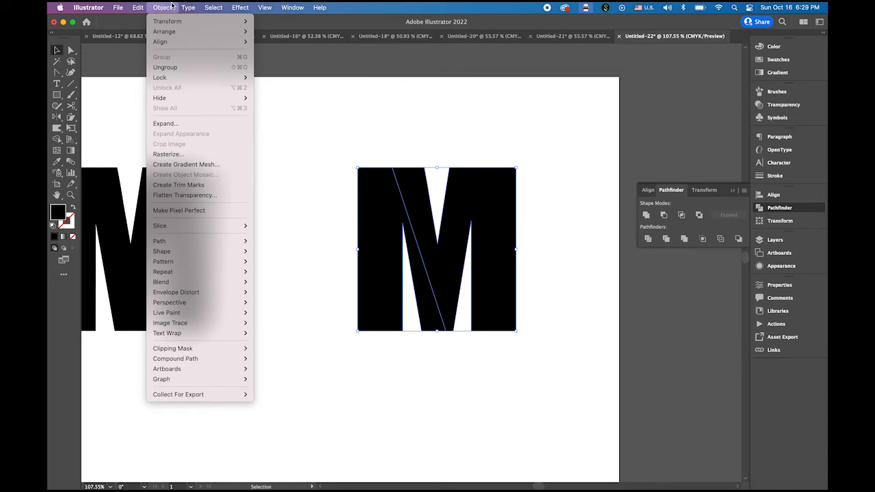
pyautogui.click(174, 69)
pyautogui.click(459, 127)
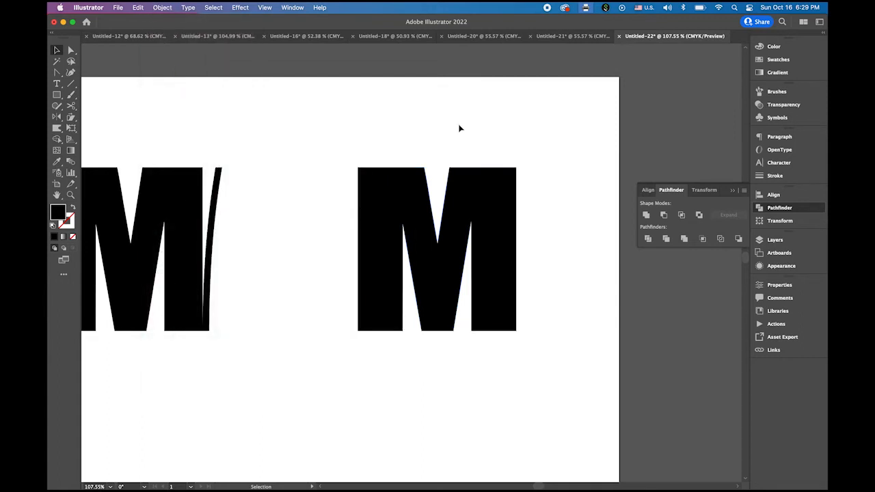
# Nudge the right piece of the divided fourth M slightly right and down, opening a thin gap along the diagonal cut
pyautogui.click(478, 187)
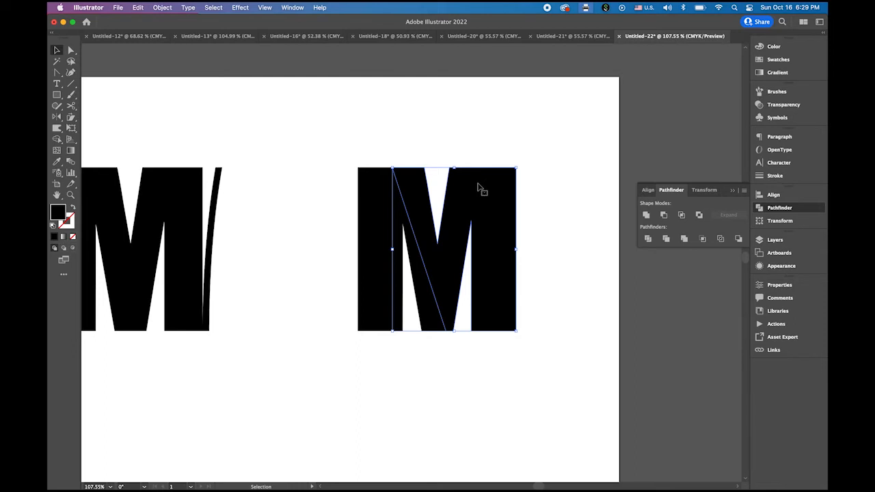
pyautogui.press('Right')
pyautogui.press('Right')
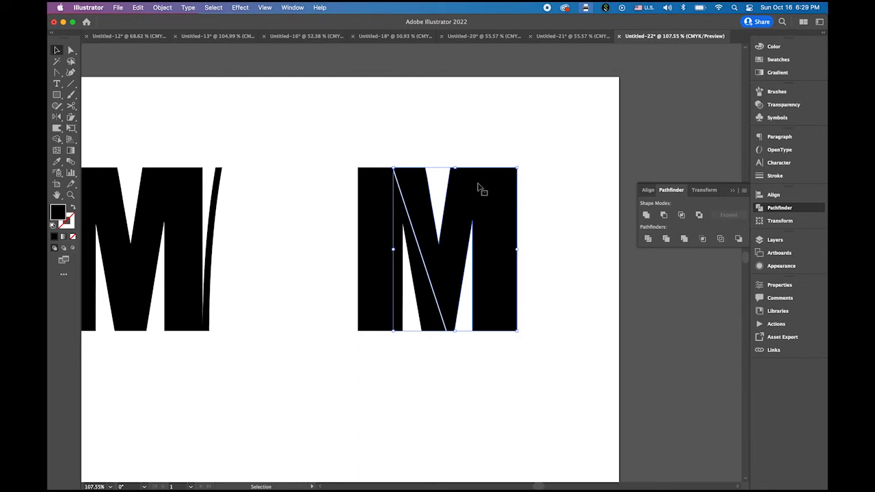
pyautogui.press('Right')
pyautogui.press('Right')
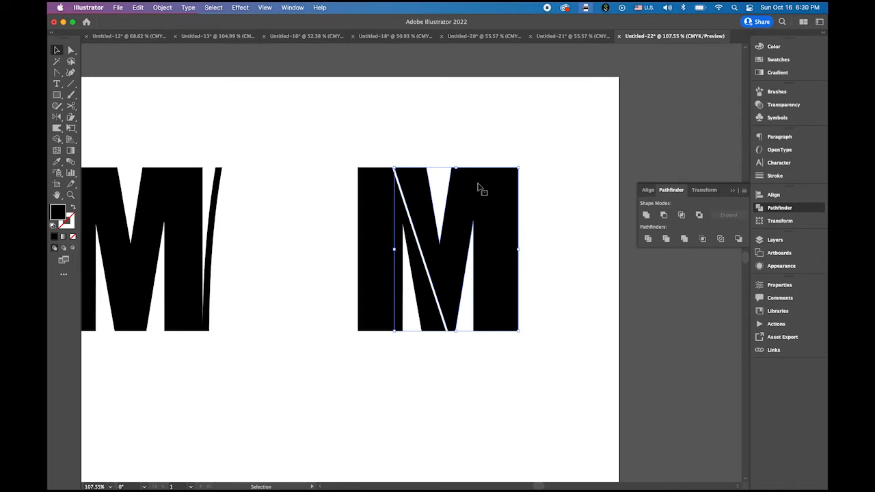
pyautogui.press('Down')
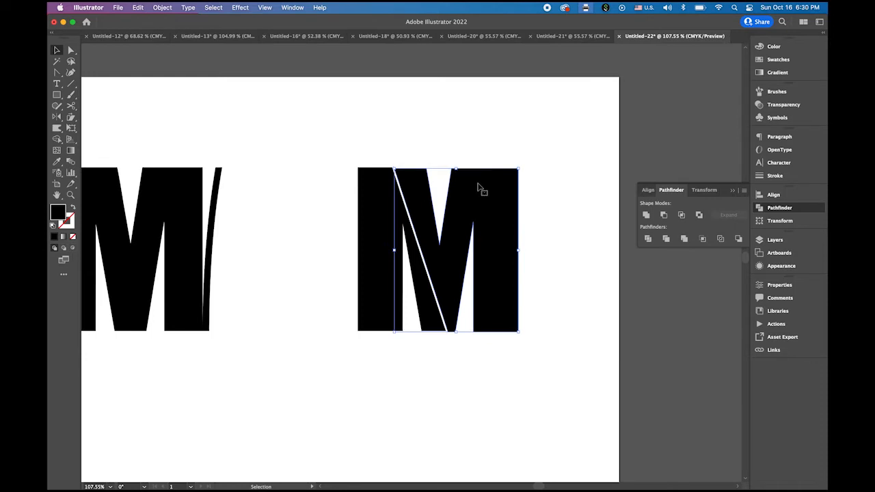
# Rotate the fourth M's right piece by -1°, nudge it a little further right and down, and deselect it
pyautogui.click(57, 118)
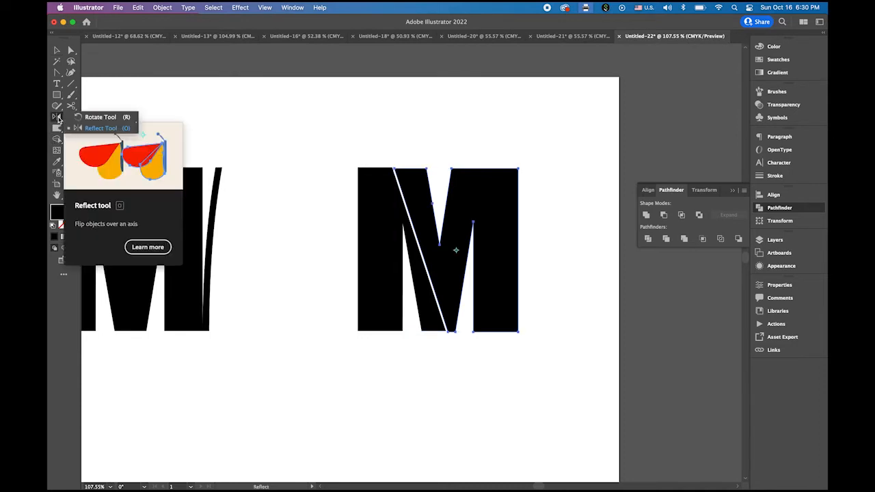
pyautogui.click(96, 117)
pyautogui.doubleClick(57, 118)
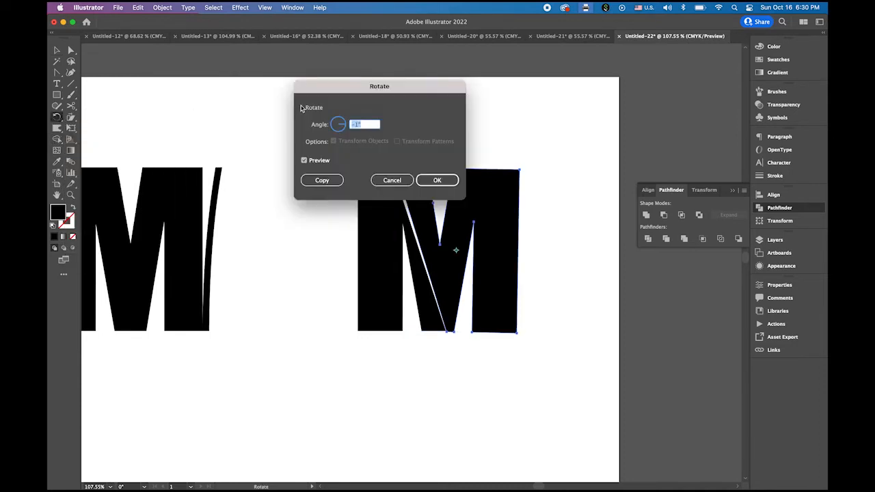
pyautogui.click(450, 180)
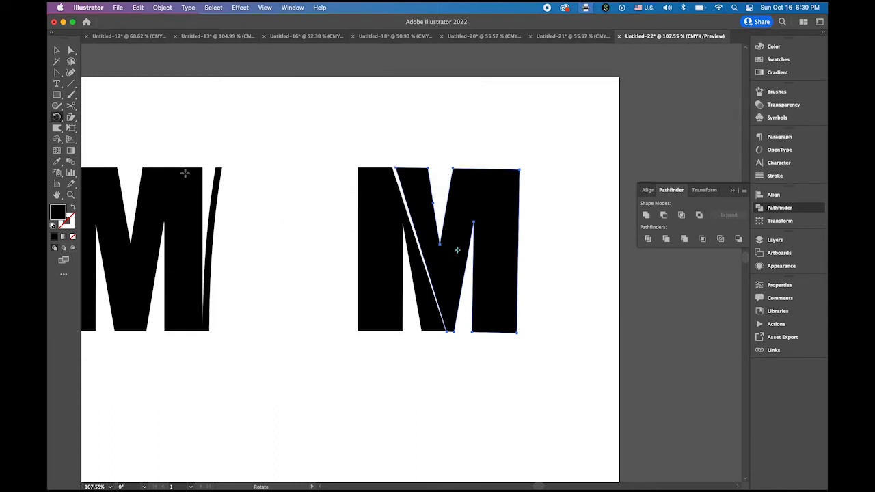
pyautogui.press('v')
pyautogui.press('Right')
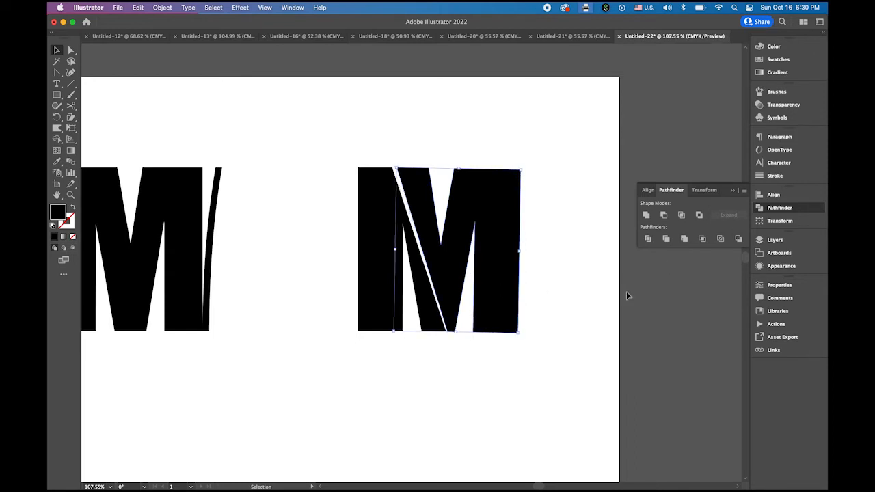
pyautogui.click(602, 322)
pyautogui.click(514, 261)
pyautogui.press('Down')
pyautogui.click(577, 287)
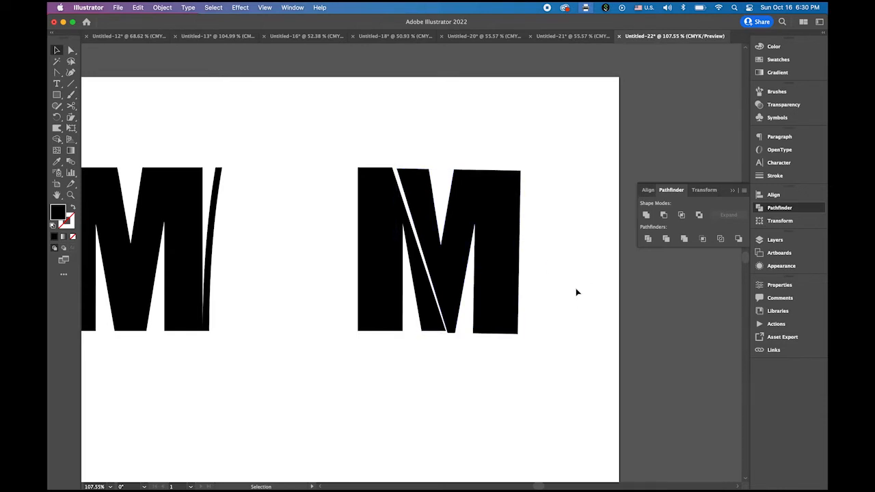
# Draw an arched open path below the fifth M, spanning its width, with no fill and a black stroke
pyautogui.scroll(-10, 447, 233)
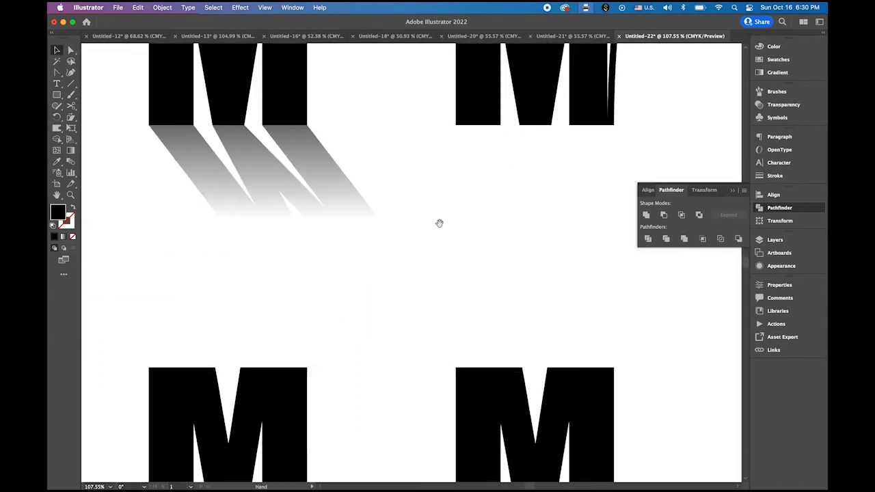
pyautogui.scroll(-5, 370, 222)
pyautogui.hscroll(-3, 345, 264)
pyautogui.hscroll(2, 295, 228)
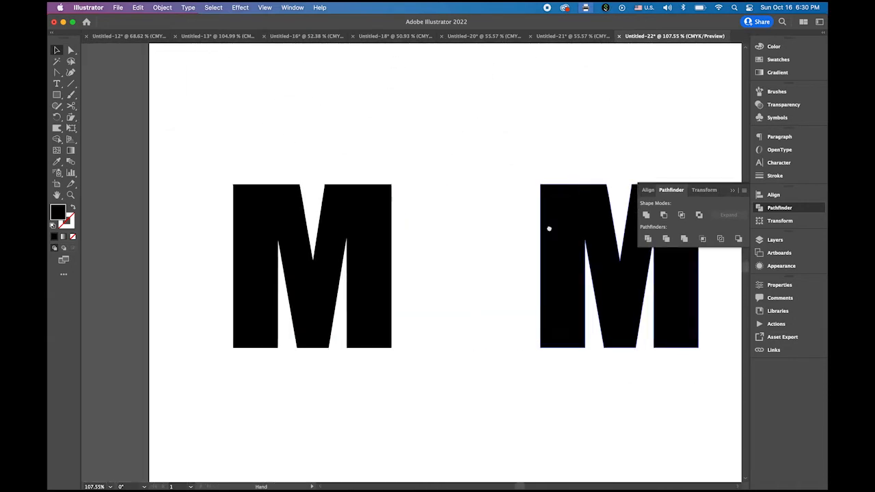
pyautogui.hscroll(-3, 451, 265)
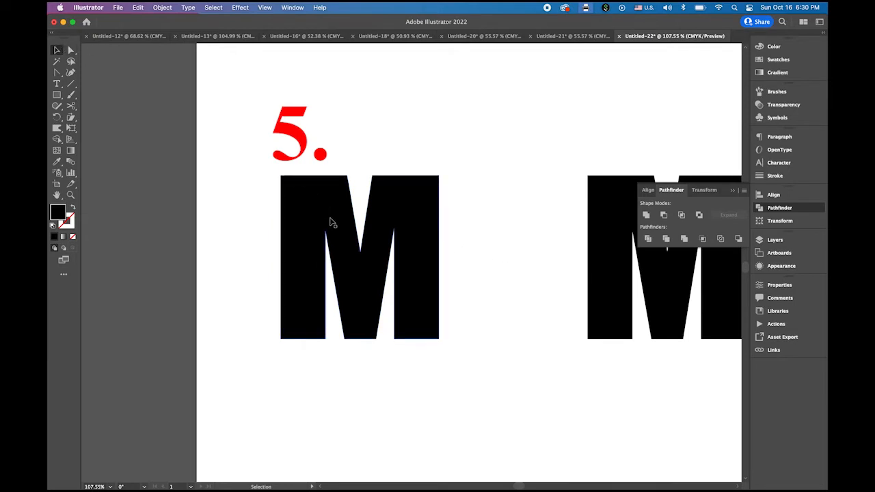
pyautogui.scroll(-2, 406, 189)
pyautogui.hscroll(2, 406, 189)
pyautogui.scroll(-3, 406, 189)
pyautogui.hscroll(2, 406, 189)
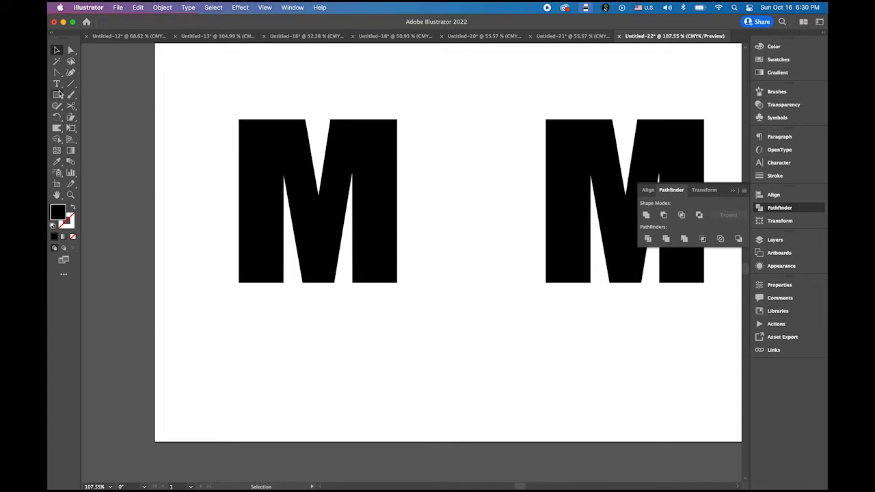
pyautogui.moveTo(58, 77); pyautogui.dragTo(96, 72)
pyautogui.click(239, 357)
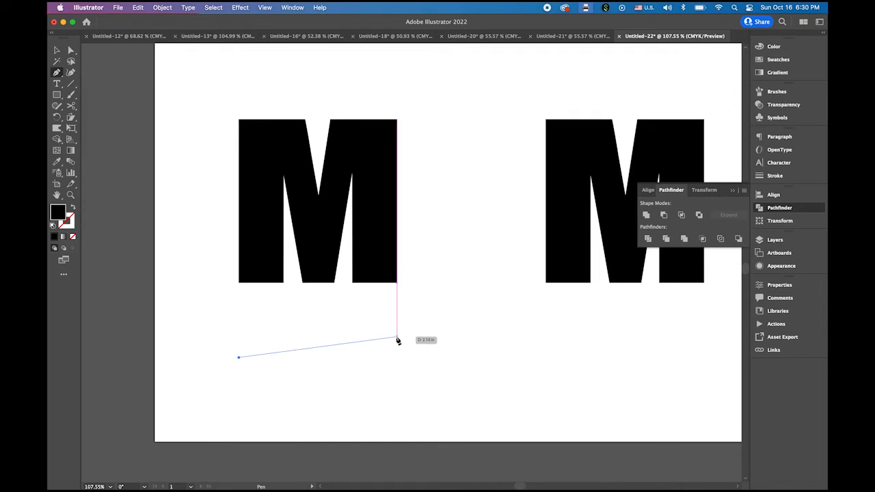
pyautogui.moveTo(397, 336); pyautogui.dragTo(496, 374)
pyautogui.click(56, 52)
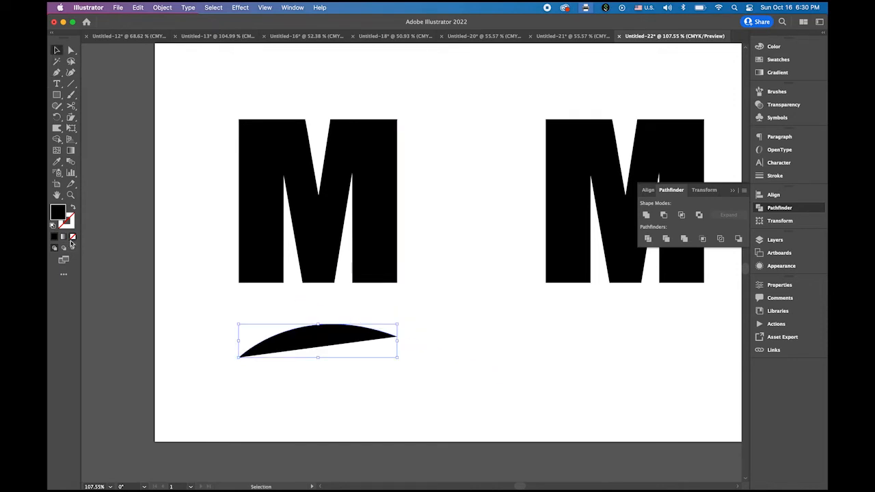
pyautogui.click(73, 208)
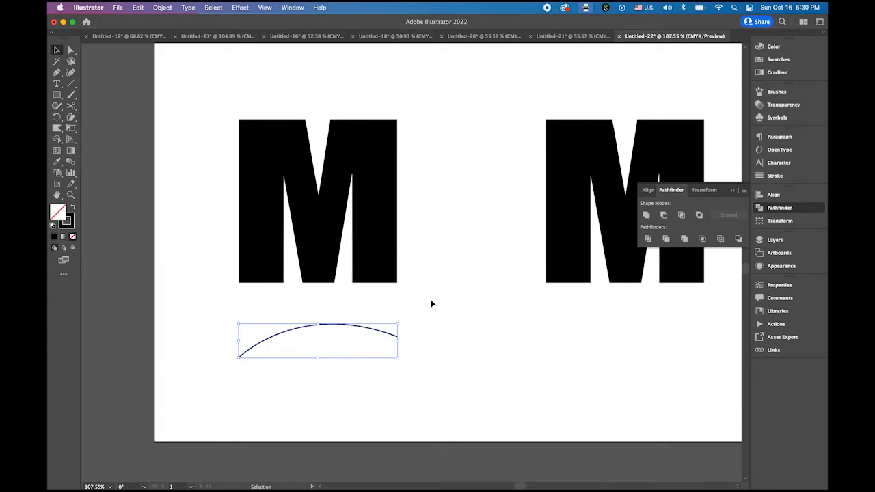
# Load the Artistic_Paintbrush brush library and apply its thick, rough-ended dry brush to the arched path
pyautogui.click(777, 93)
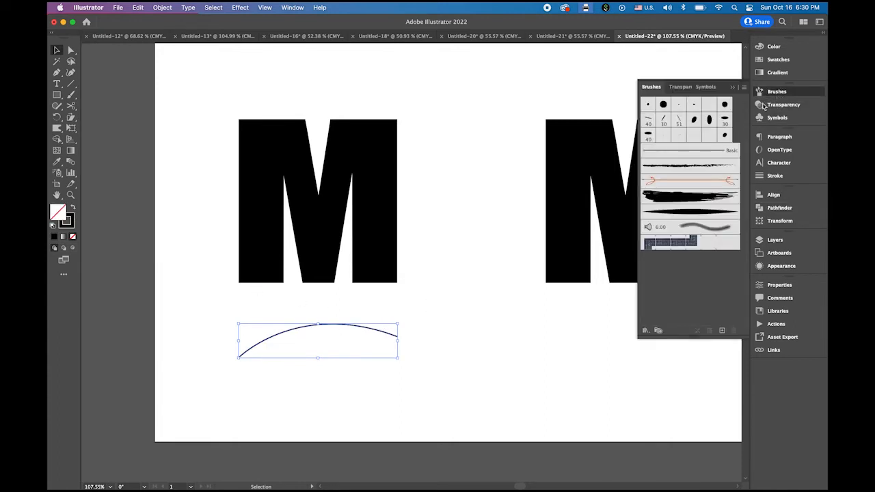
pyautogui.click(745, 89)
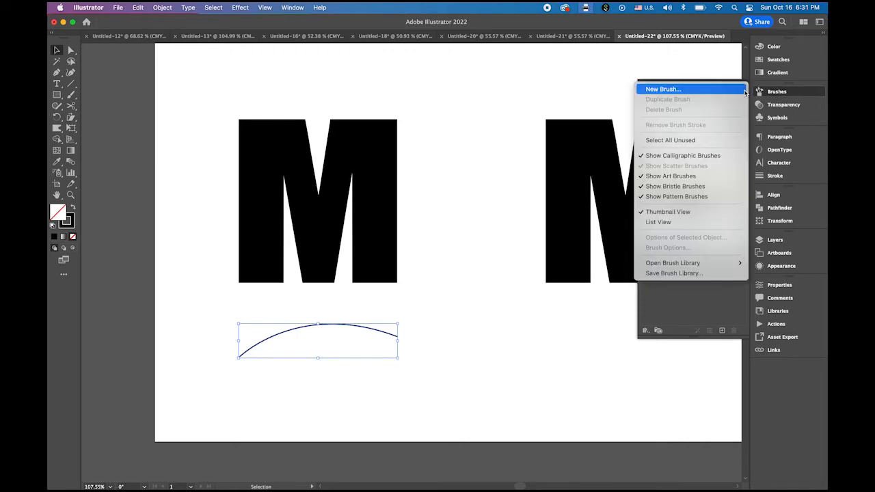
pyautogui.moveTo(720, 262)
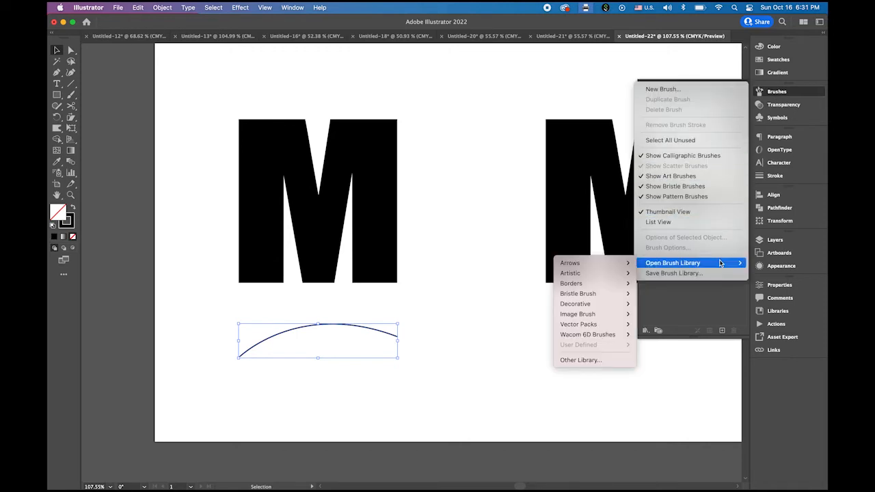
pyautogui.moveTo(608, 274)
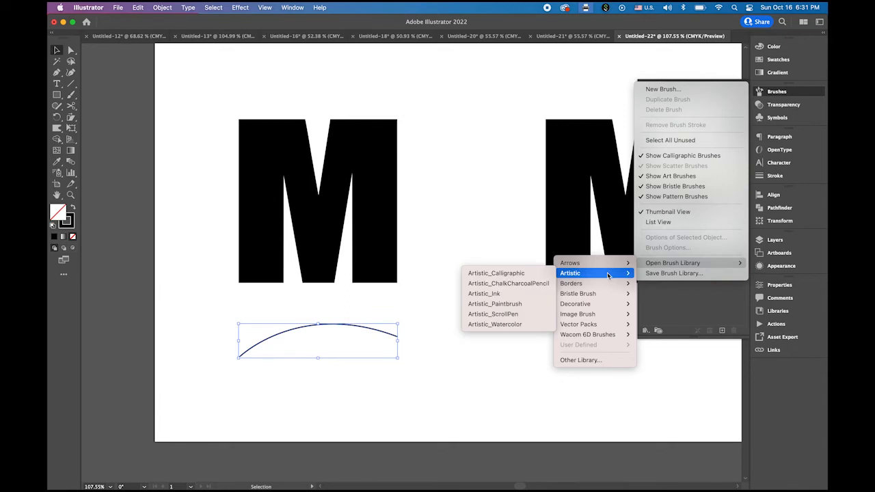
pyautogui.click(516, 305)
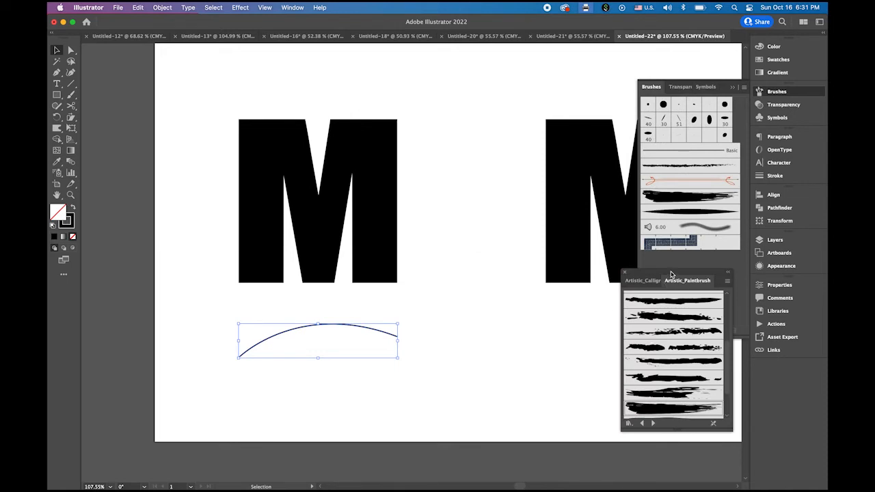
pyautogui.moveTo(672, 274); pyautogui.dragTo(545, 110)
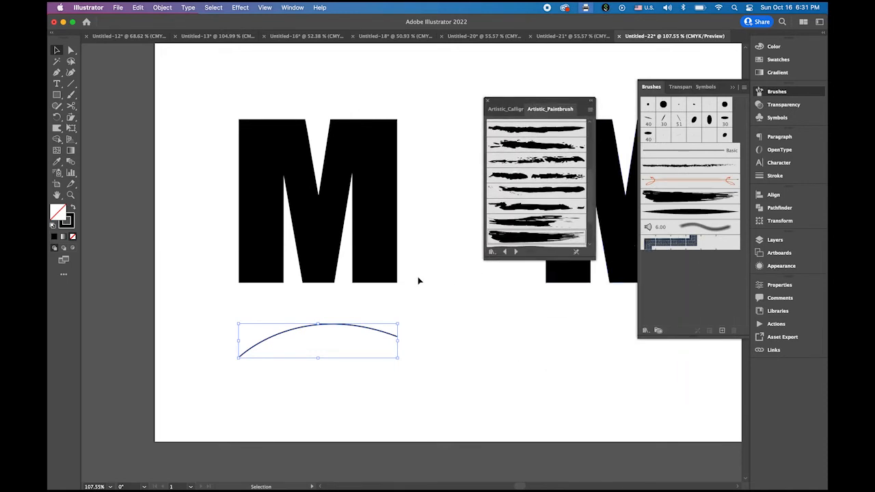
pyautogui.click(557, 240)
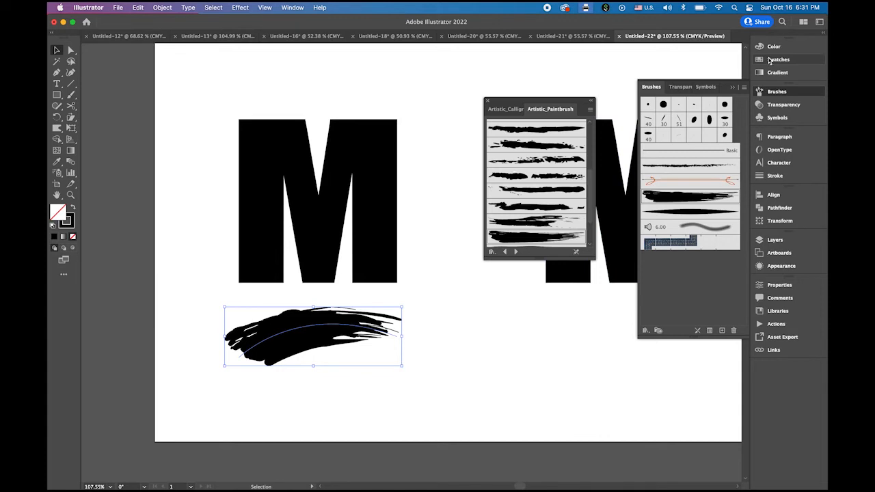
# Recolour the brush stroke with a dark gray swatch, close the brush library, and move the stroke across the middle of the fifth M
pyautogui.click(69, 226)
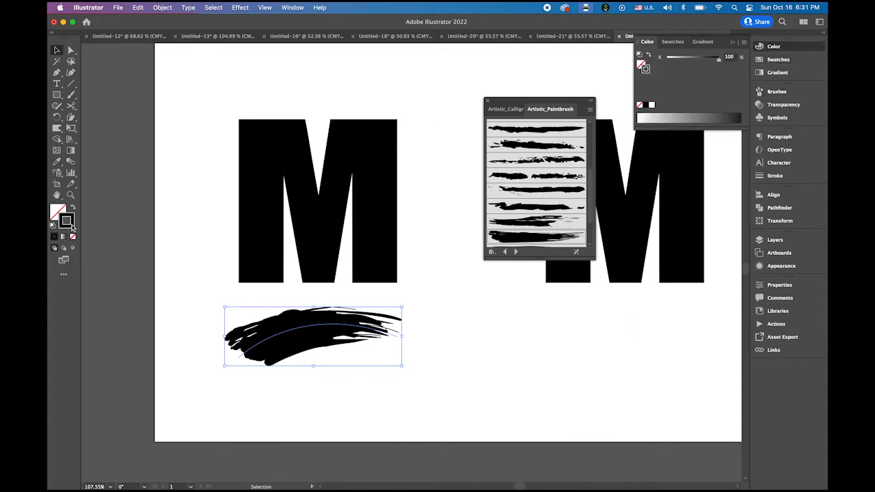
pyautogui.click(778, 60)
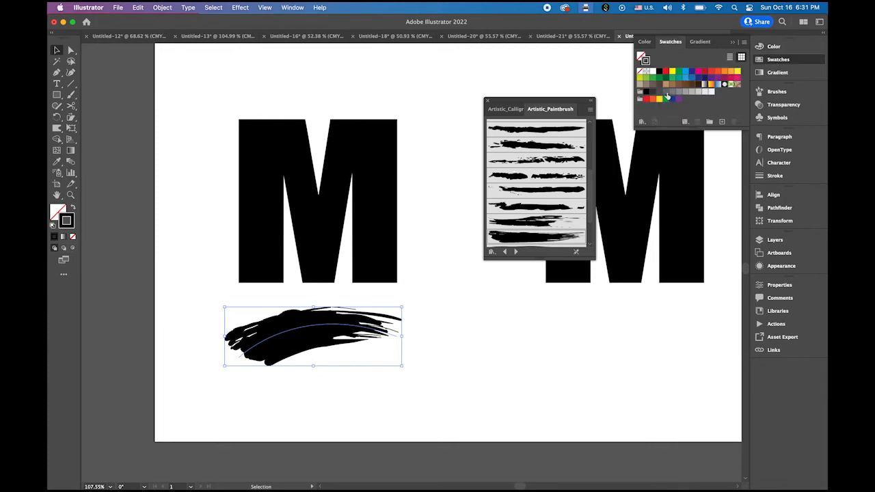
pyautogui.click(665, 92)
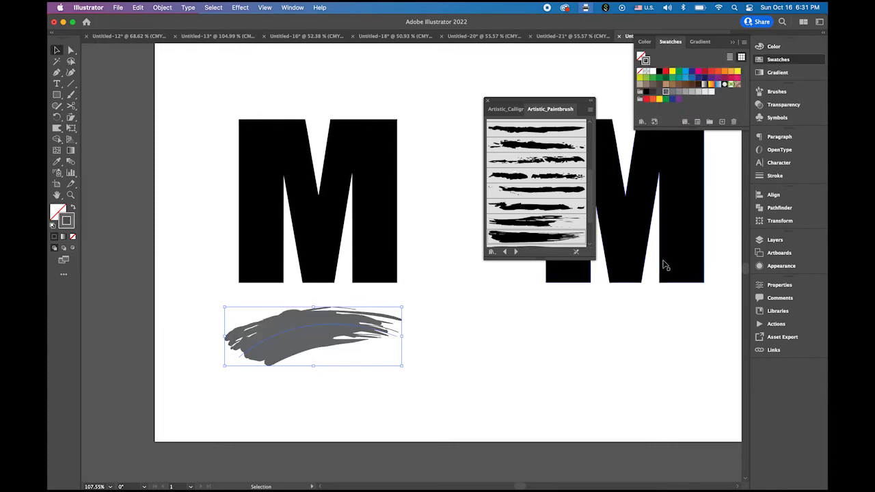
pyautogui.click(488, 101)
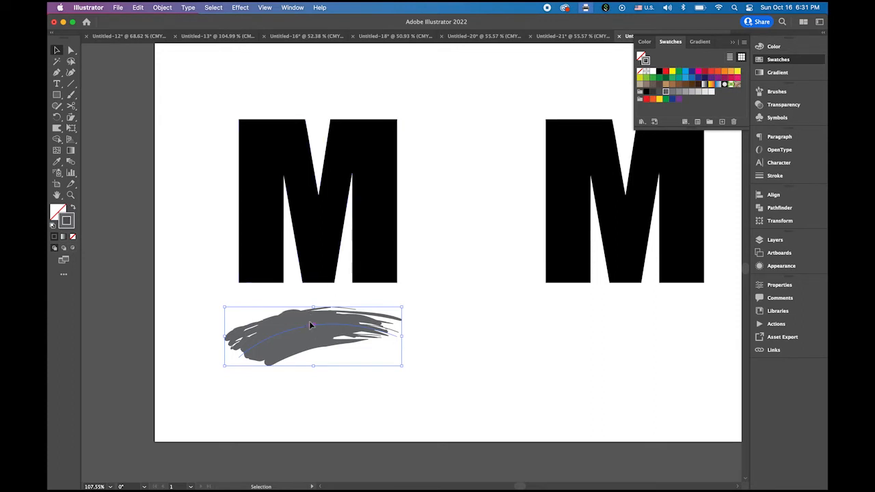
pyautogui.moveTo(303, 324)
pyautogui.mouseDown()
pyautogui.moveTo(335, 232)
pyautogui.moveTo(312, 189)
pyautogui.mouseUp()
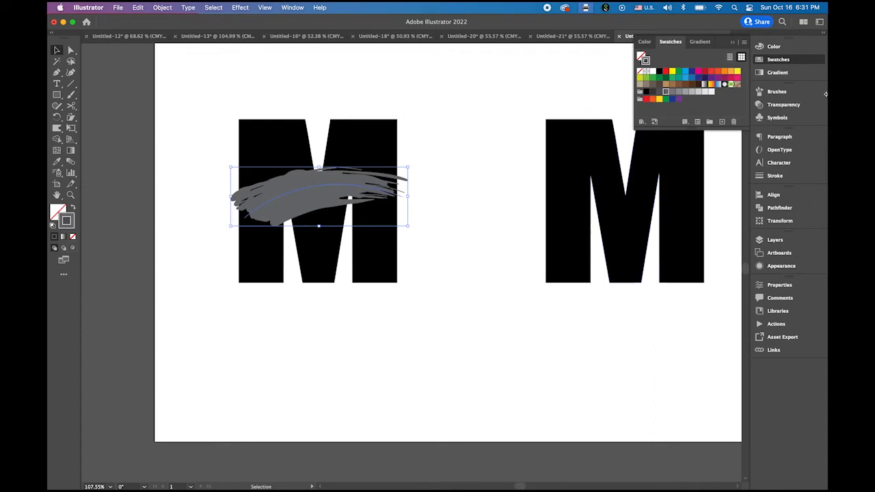
# Set the gray brush stroke's weight to 1.5 pt
pyautogui.click(775, 176)
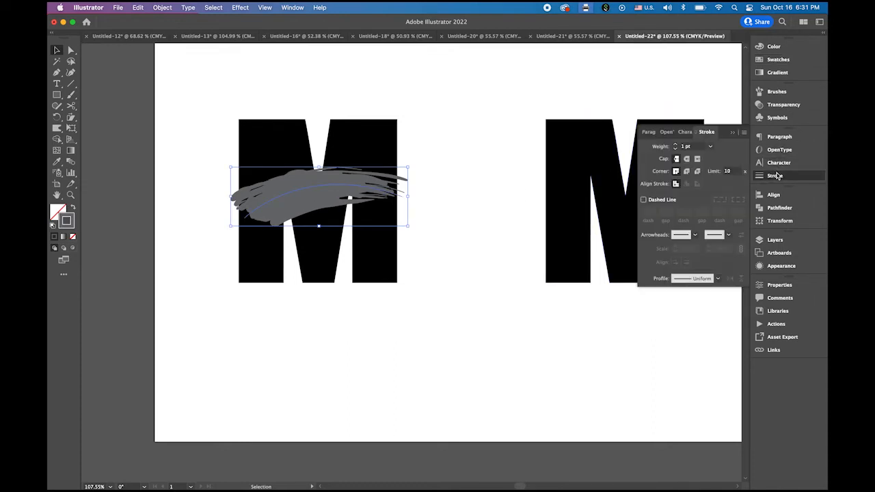
pyautogui.click(676, 144)
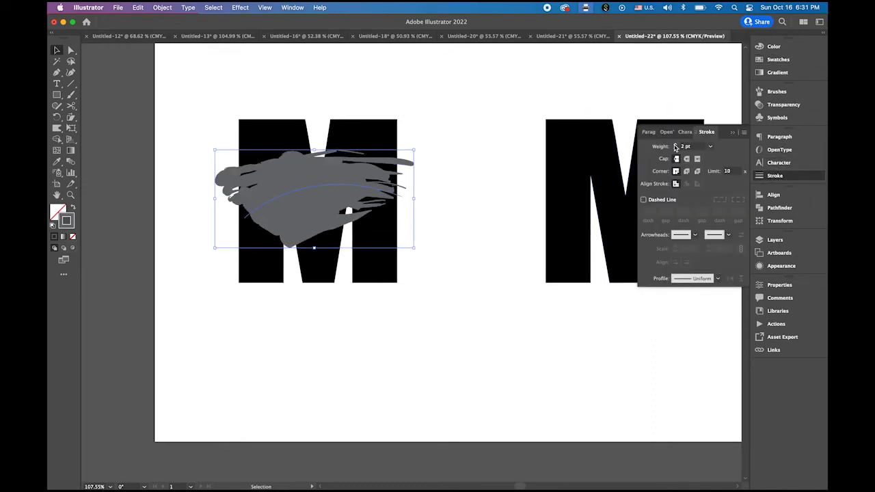
pyautogui.click(660, 148)
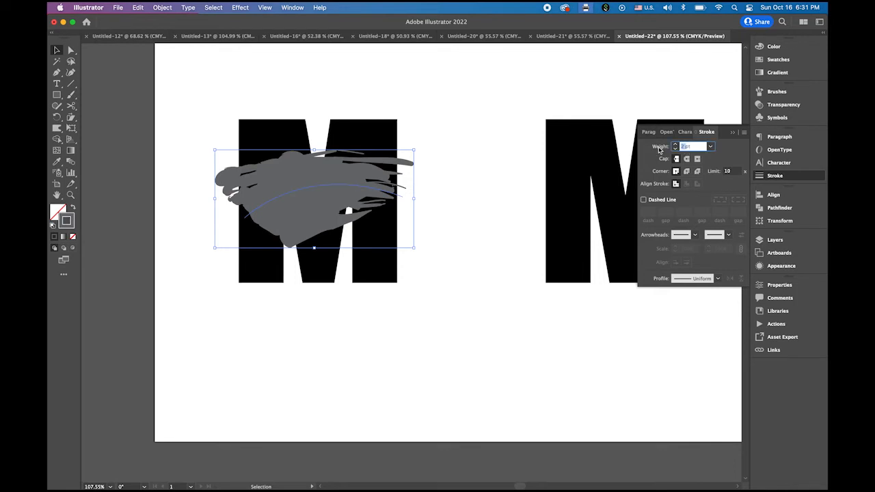
pyautogui.write('1.5')
pyautogui.press('Return')
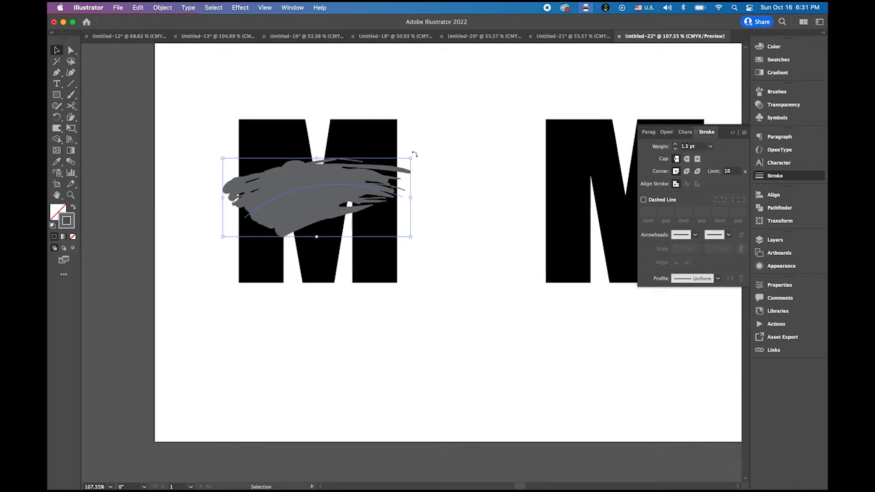
# Rotate the gray brush stroke slightly counterclockwise and heighten its arch by pulling the right end's curve handle up and outward
pyautogui.moveTo(414, 154)
pyautogui.mouseDown()
pyautogui.moveTo(410, 137)
pyautogui.moveTo(419, 140)
pyautogui.mouseUp()
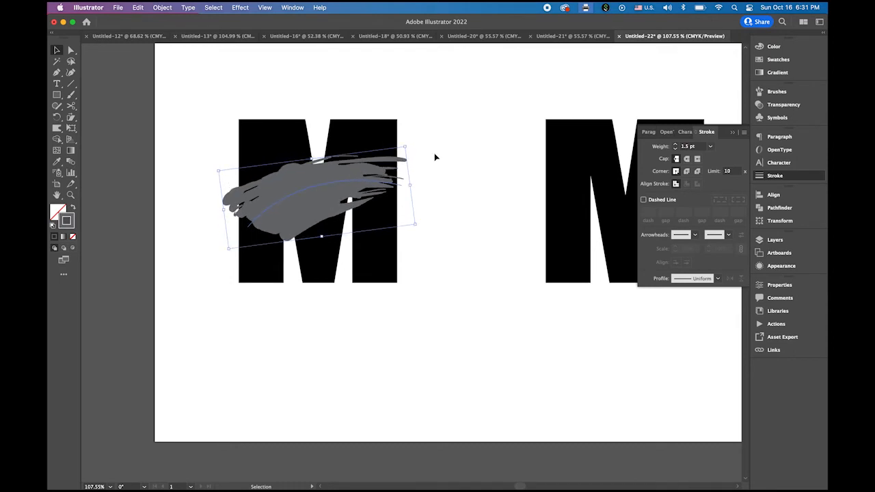
pyautogui.click(71, 52)
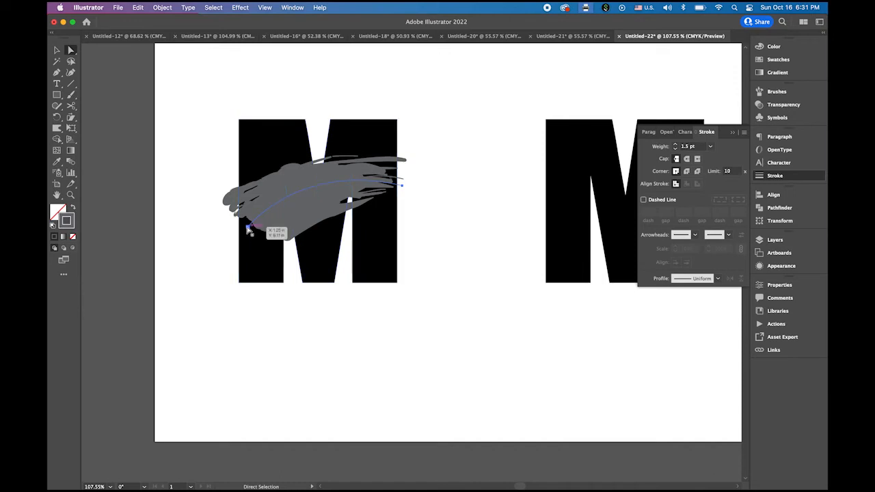
pyautogui.click(248, 229)
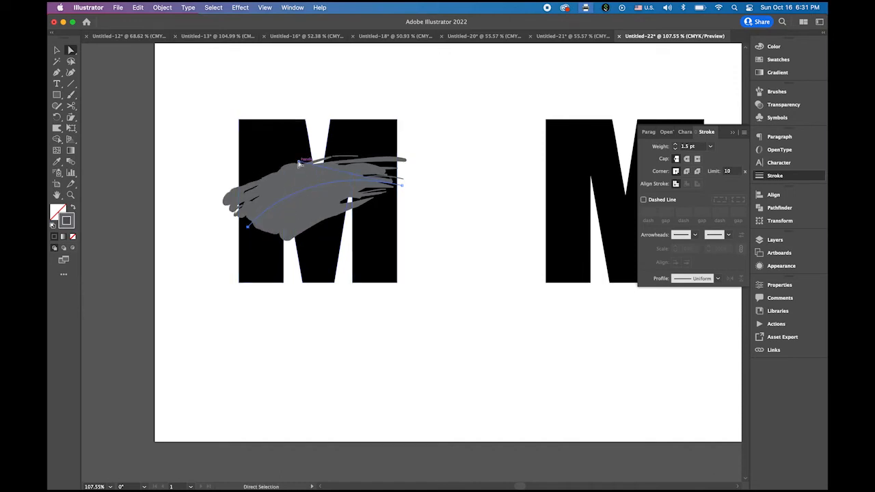
pyautogui.moveTo(301, 165); pyautogui.dragTo(286, 146)
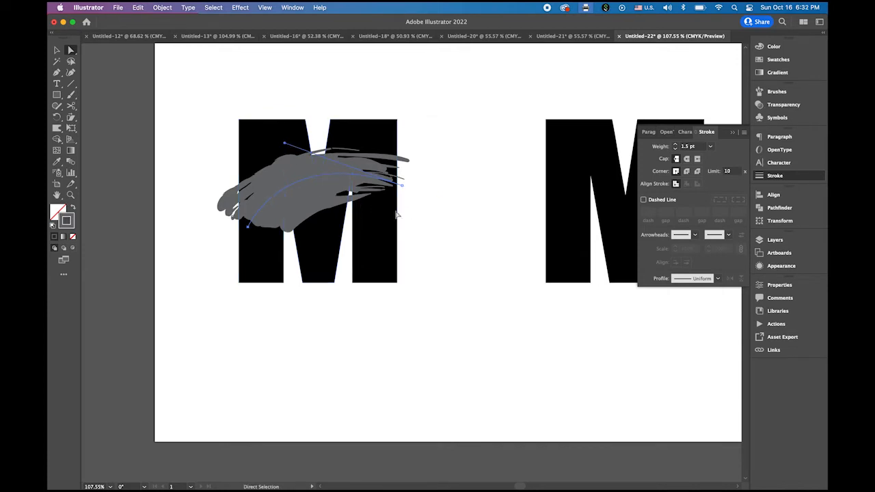
# Expand the appearance of the brush stroke into filled outlines
pyautogui.click(57, 50)
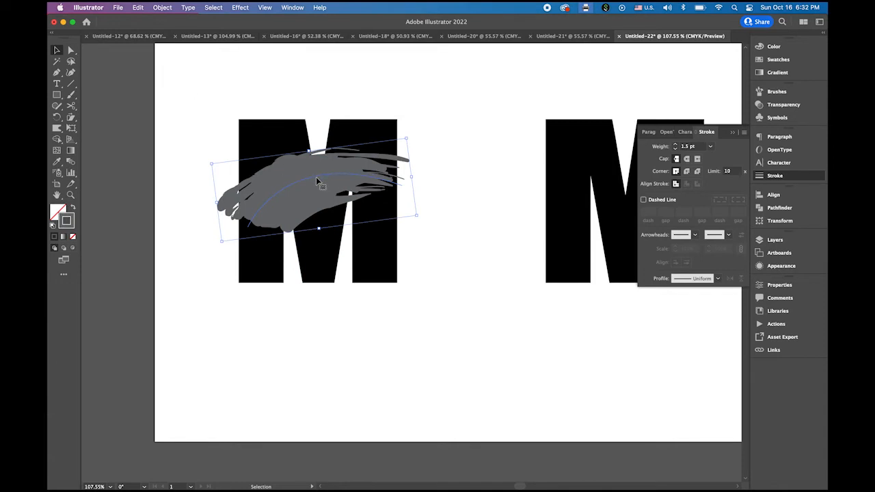
pyautogui.click(161, 8)
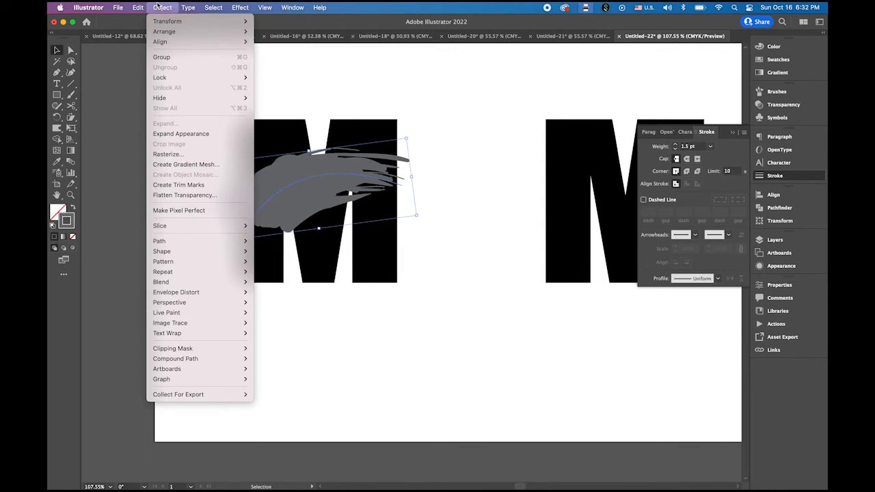
pyautogui.click(191, 134)
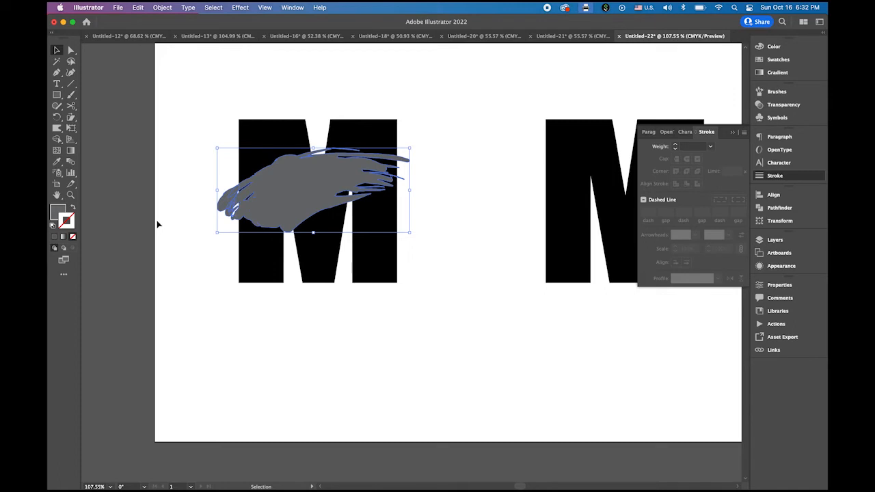
# Divide the fifth M and the expanded brush stroke with the Pathfinder, and ungroup the resulting pieces
pyautogui.moveTo(208, 106); pyautogui.dragTo(374, 284)
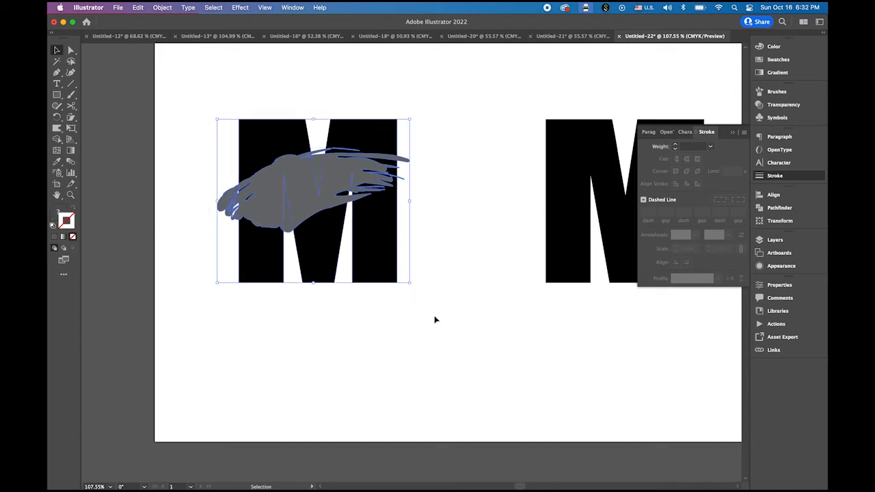
pyautogui.click(786, 209)
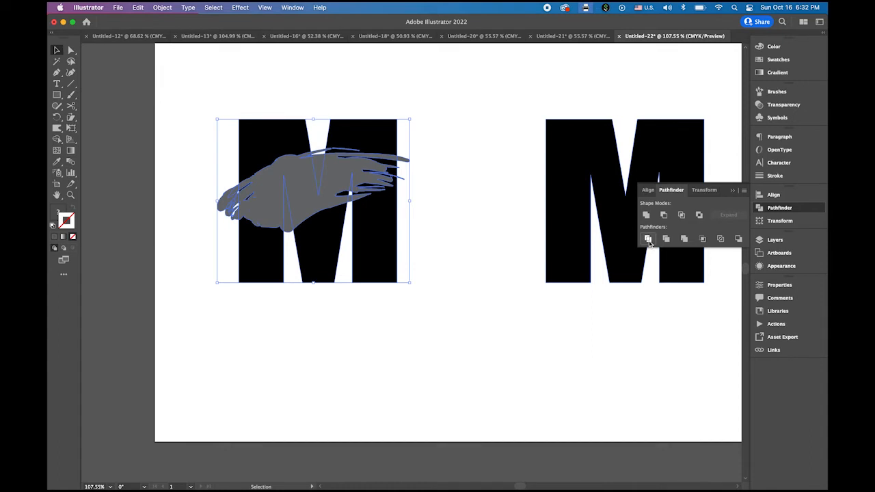
pyautogui.click(164, 7)
pyautogui.click(175, 67)
pyautogui.click(441, 105)
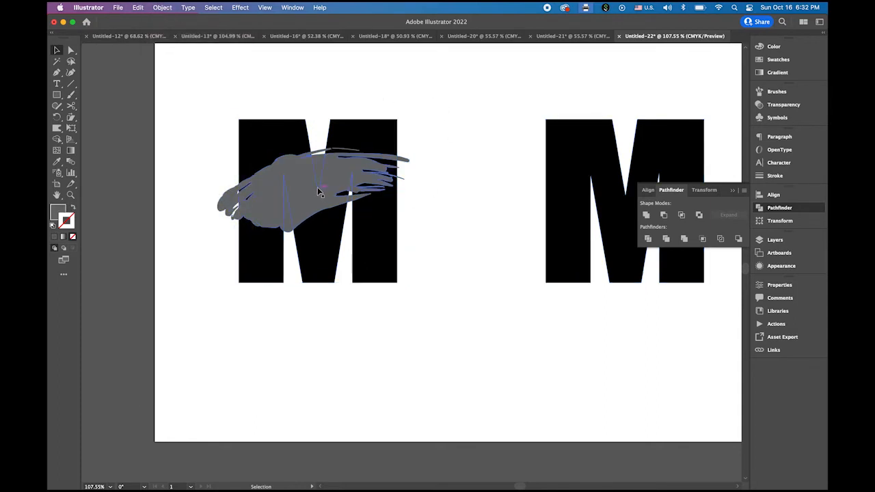
# Delete the brush pieces overhanging the fifth M's left edge and those filling its lower-left gap and upper notch
pyautogui.moveTo(235, 152); pyautogui.dragTo(336, 210)
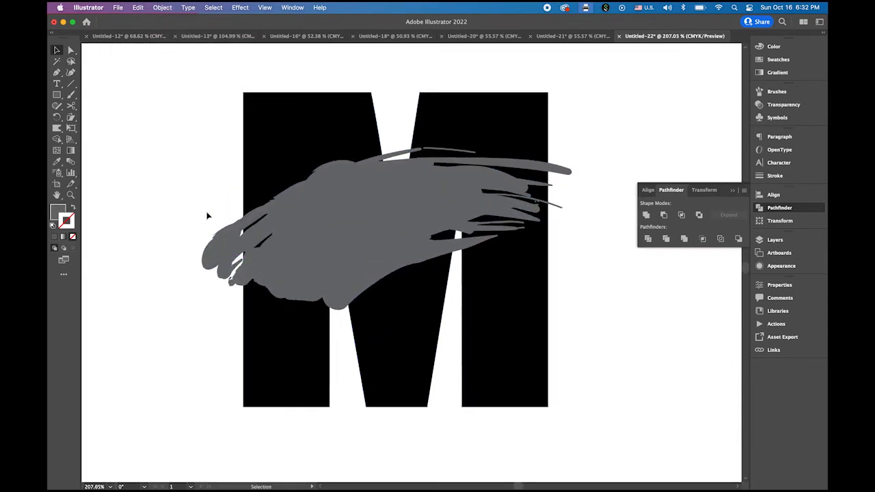
pyautogui.moveTo(238, 312); pyautogui.dragTo(238, 306)
pyautogui.press('Delete')
pyautogui.click(339, 306)
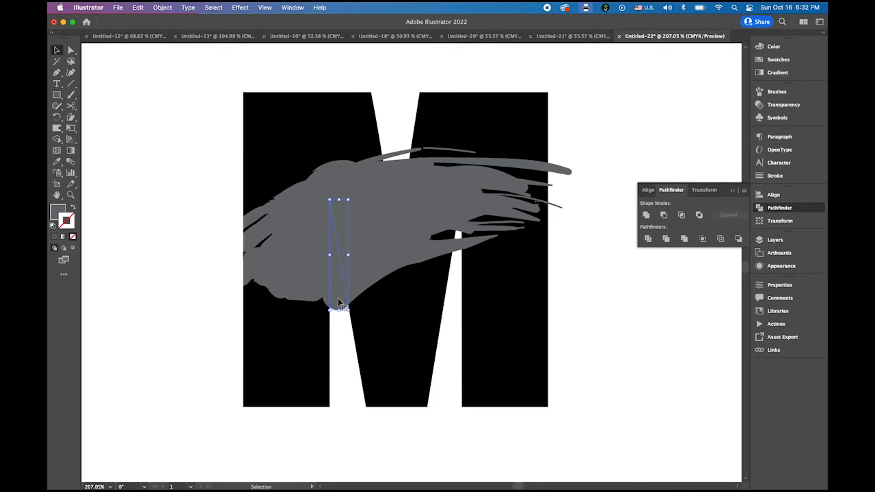
pyautogui.press('Delete')
pyautogui.click(393, 155)
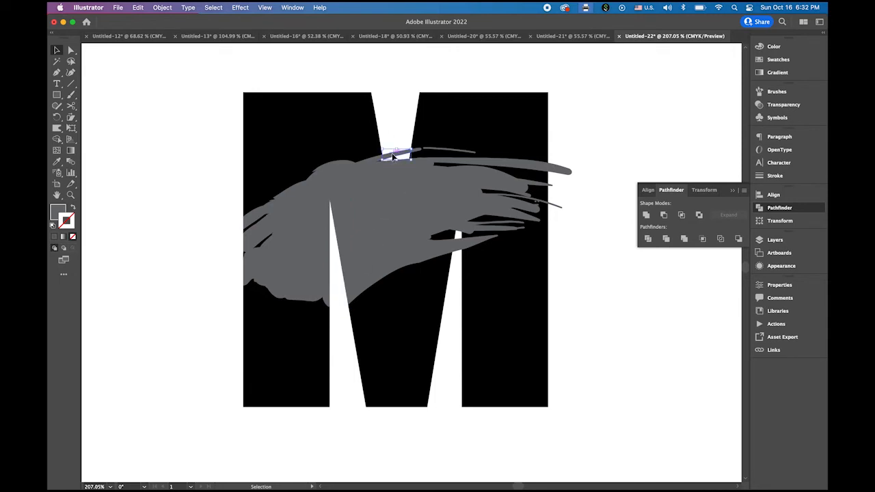
pyautogui.press('Delete')
pyautogui.click(398, 168)
pyautogui.press('Delete')
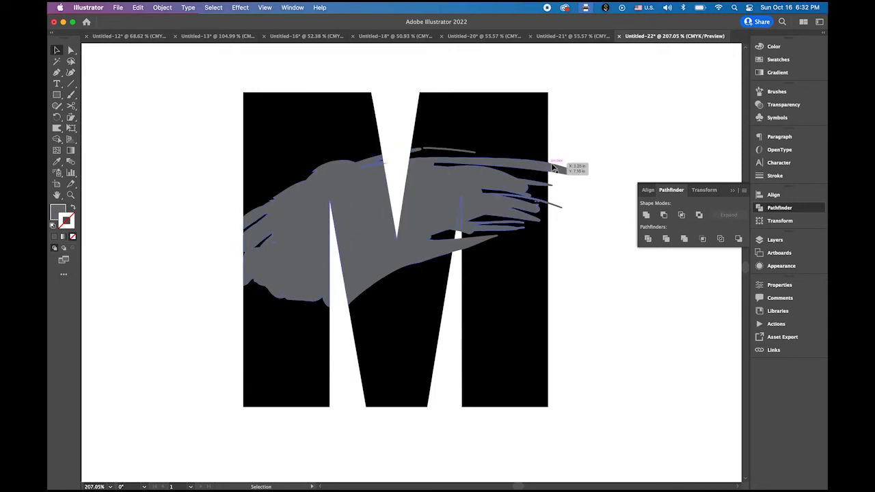
# Delete the brush stroke tips that extend past the right edge of the fifth M
pyautogui.click(557, 167)
pyautogui.press('Delete')
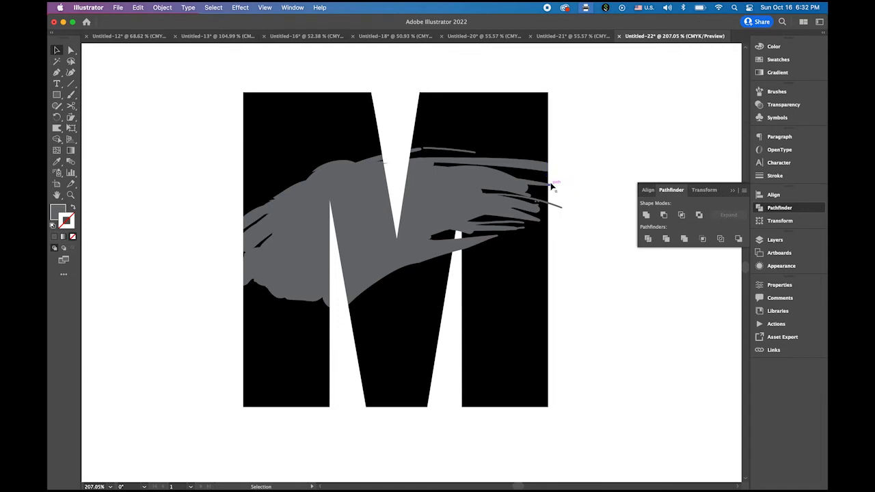
pyautogui.click(552, 186)
pyautogui.click(559, 206)
pyautogui.press('Delete')
# Delete the remaining brush pieces in the fifth M's lower-right gap and the thin sliver in its upper notch
pyautogui.click(463, 250)
pyautogui.click(456, 249)
pyautogui.press('Delete')
pyautogui.moveTo(440, 207); pyautogui.dragTo(605, 287)
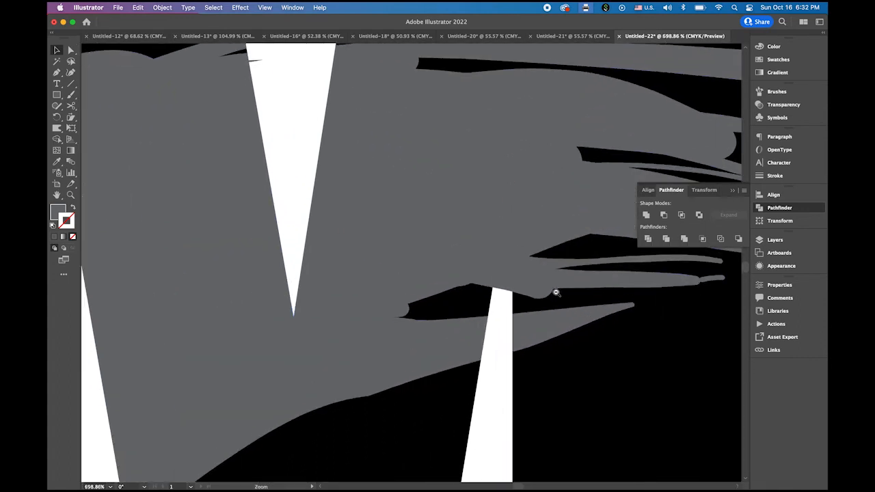
pyautogui.click(502, 288)
pyautogui.press('Delete')
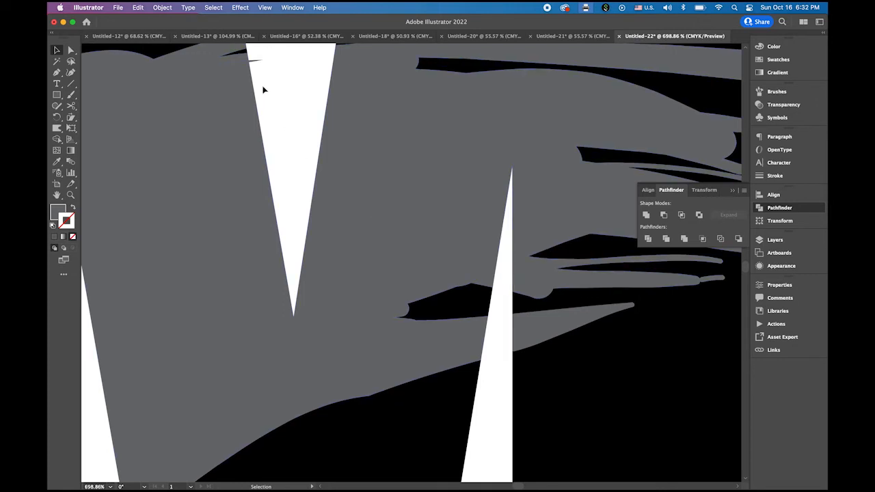
pyautogui.click(258, 64)
pyautogui.press('Delete')
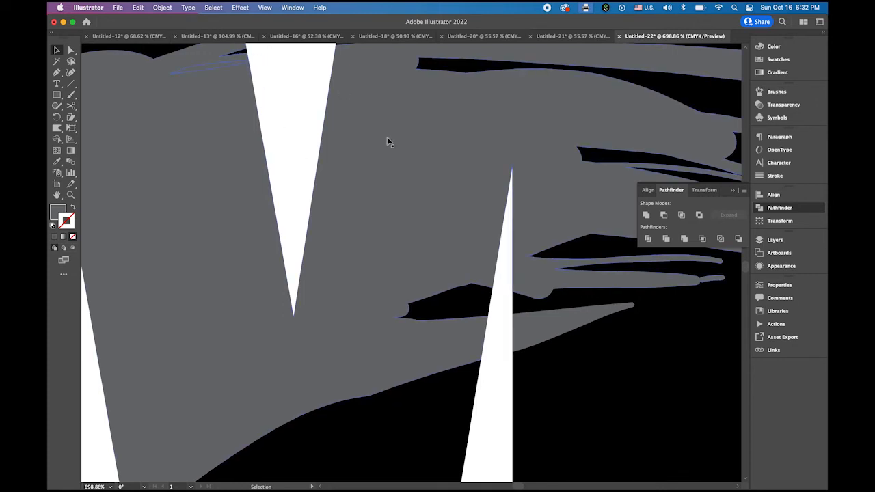
# Draw a thin, flat ellipse below the sixth M, slightly wider than the letter
pyautogui.moveTo(433, 259); pyautogui.dragTo(274, 154)
pyautogui.moveTo(374, 236); pyautogui.dragTo(343, 181)
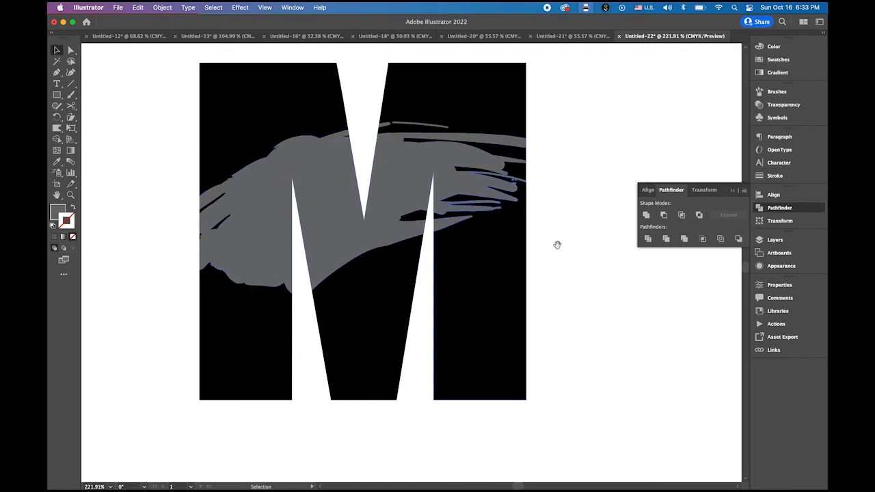
pyautogui.moveTo(558, 245); pyautogui.dragTo(315, 262)
pyautogui.moveTo(519, 262); pyautogui.dragTo(320, 256)
pyautogui.moveTo(439, 243); pyautogui.dragTo(387, 189)
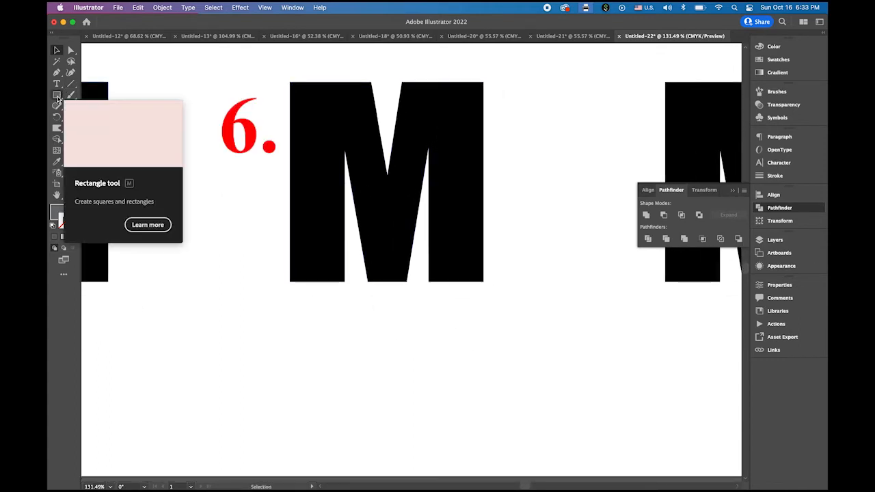
pyautogui.click(58, 96)
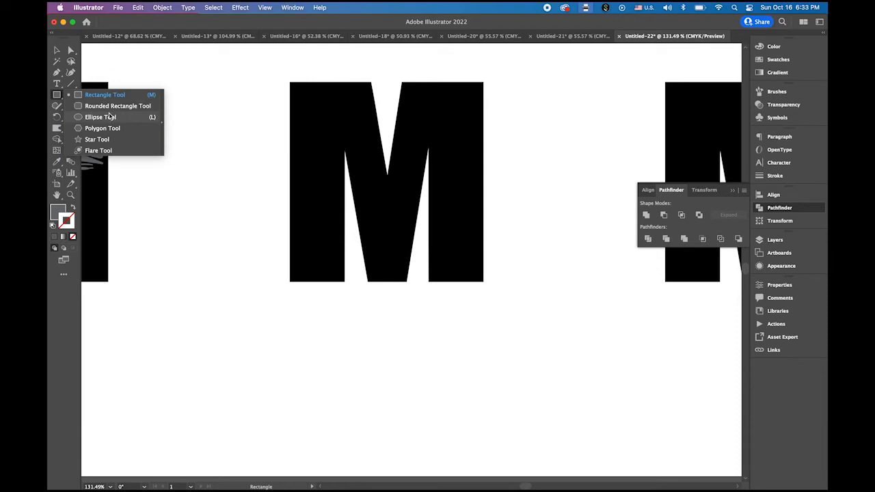
pyautogui.click(108, 117)
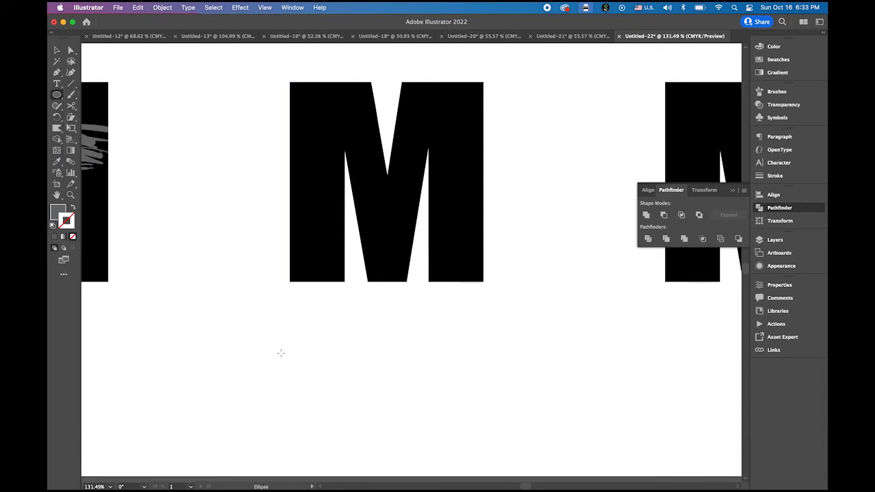
pyautogui.moveTo(280, 354); pyautogui.dragTo(524, 359)
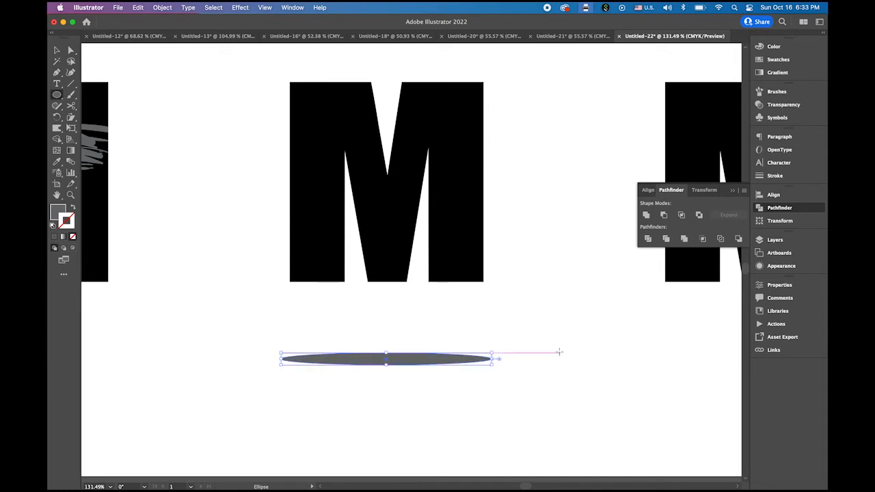
pyautogui.press('v')
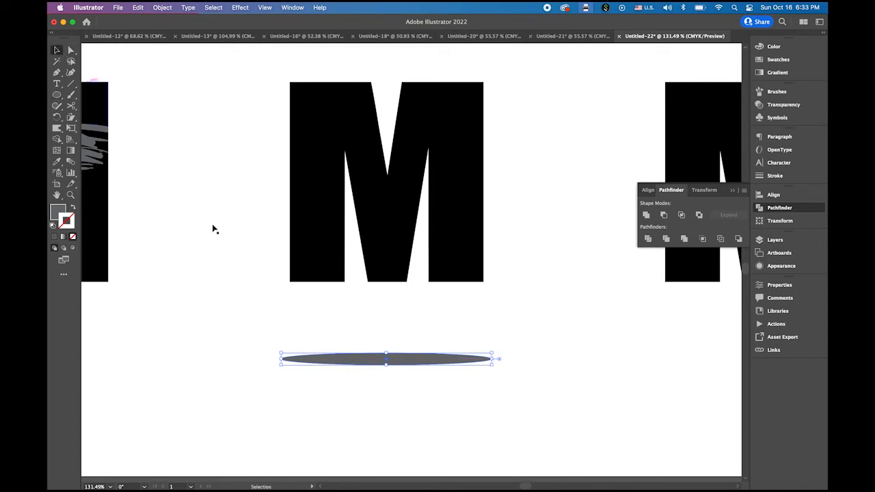
# Give the flat ellipse a black fill and no stroke
pyautogui.click(778, 59)
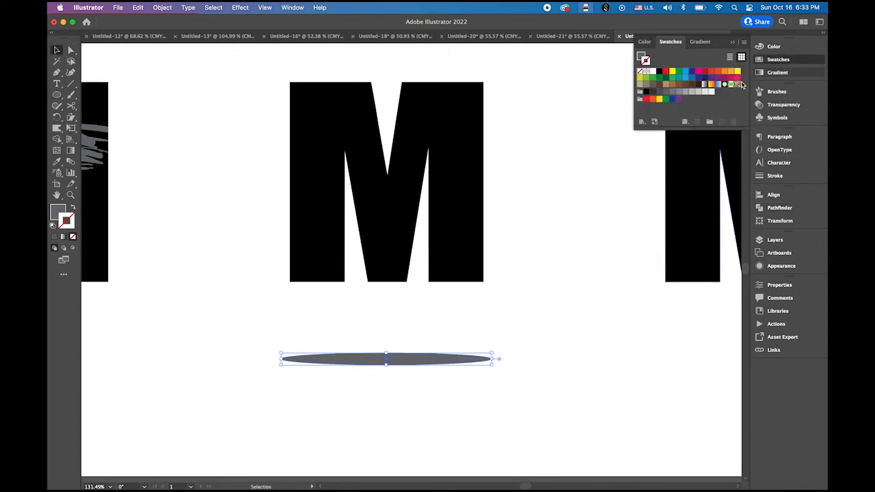
pyautogui.click(646, 91)
pyautogui.click(561, 260)
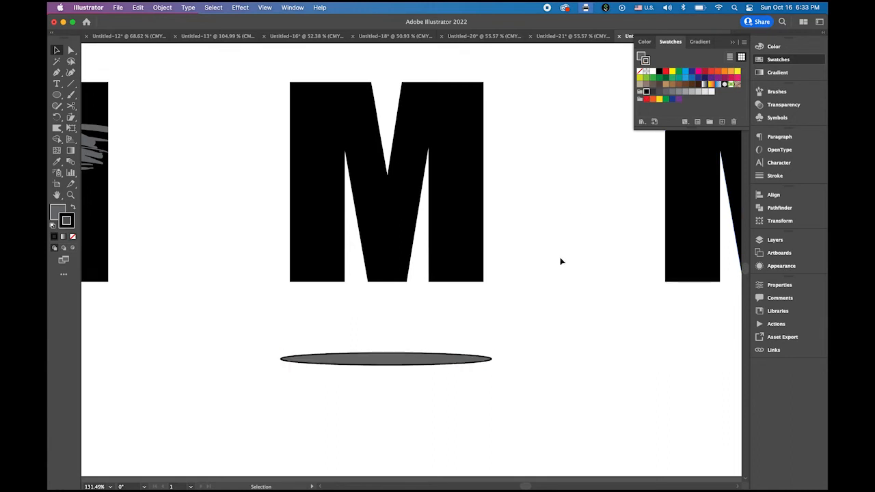
pyautogui.click(373, 362)
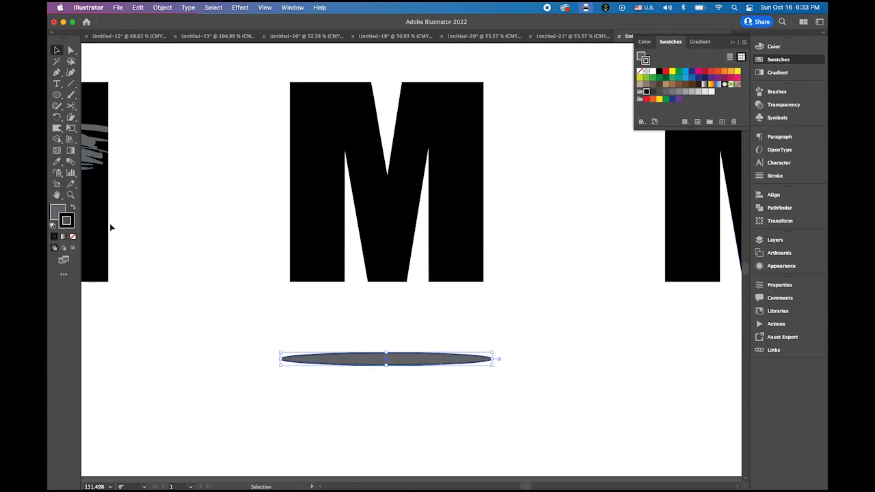
pyautogui.click(73, 207)
pyautogui.click(73, 237)
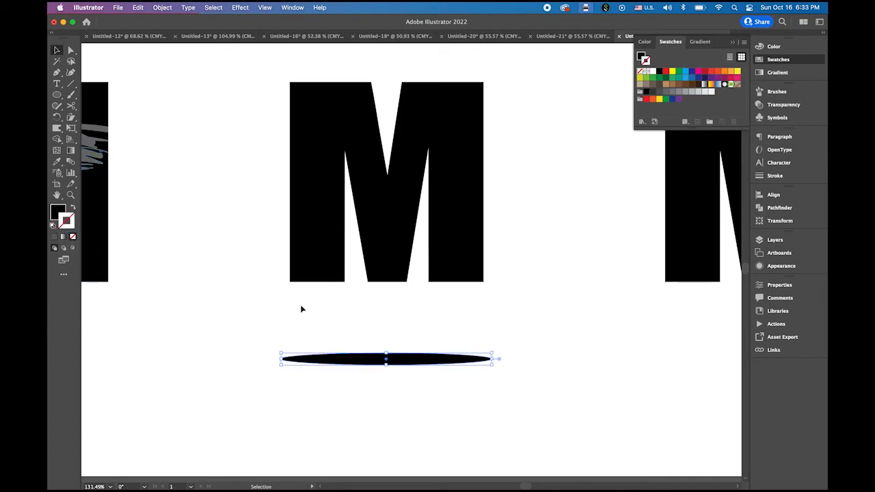
pyautogui.click(328, 315)
# Sharpen the ellipse's left end into a point by collapsing its anchor's curve handles onto the anchor
pyautogui.press('z')
pyautogui.moveTo(329, 341); pyautogui.dragTo(442, 368)
pyautogui.moveTo(412, 376); pyautogui.dragTo(375, 275)
pyautogui.moveTo(275, 274); pyautogui.dragTo(350, 268)
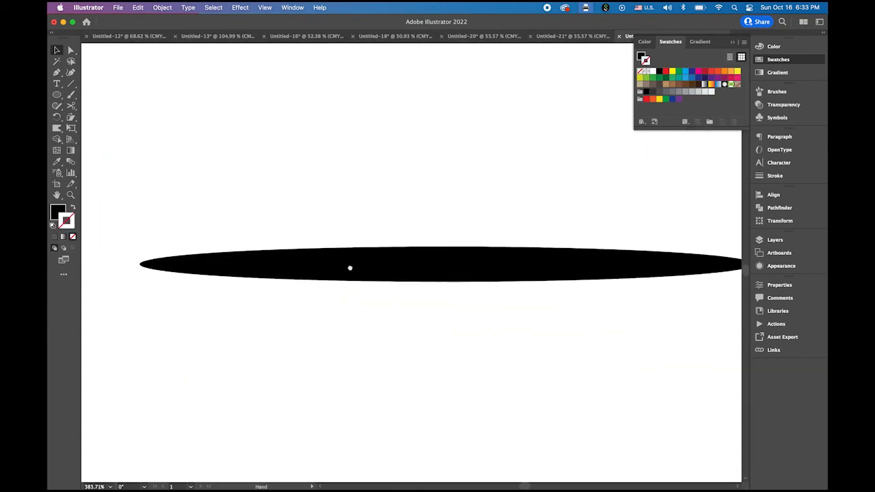
pyautogui.click(72, 50)
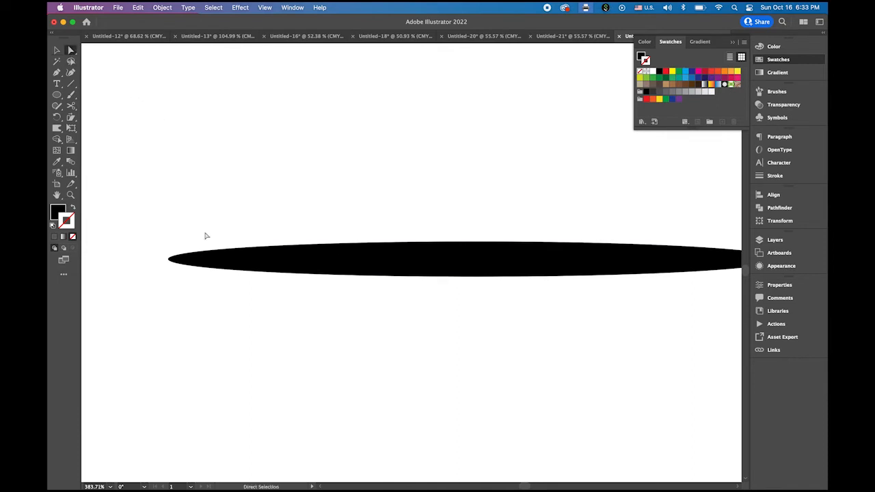
pyautogui.click(204, 263)
pyautogui.click(168, 260)
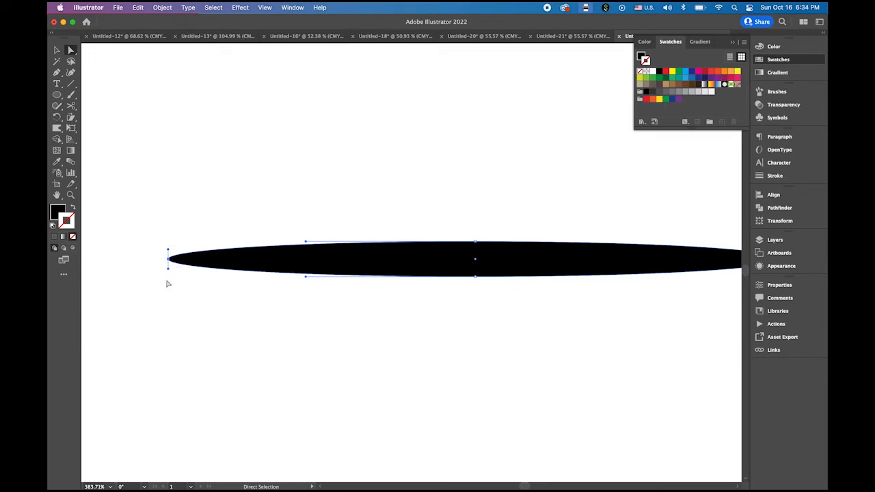
pyautogui.moveTo(169, 271); pyautogui.dragTo(168, 259)
# Collapse the curve handles at the ellipse's right end to form a matching point, and select the whole tapered shape
pyautogui.moveTo(539, 293); pyautogui.dragTo(253, 287)
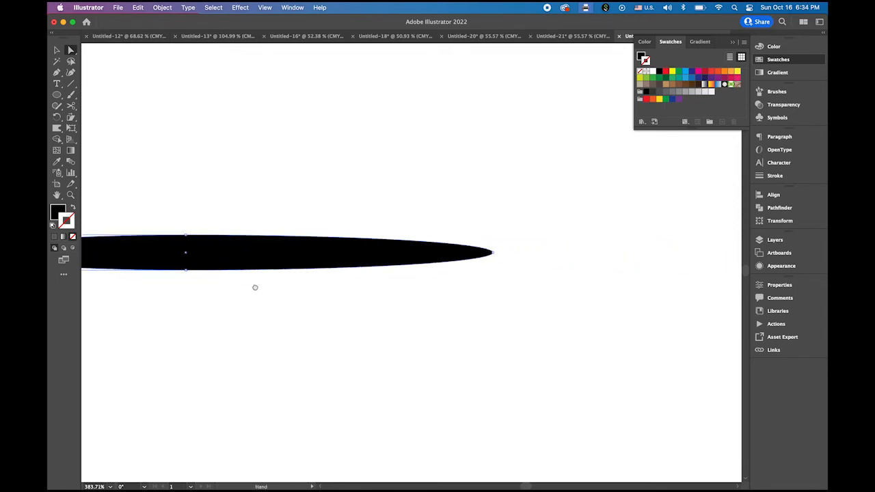
pyautogui.click(492, 255)
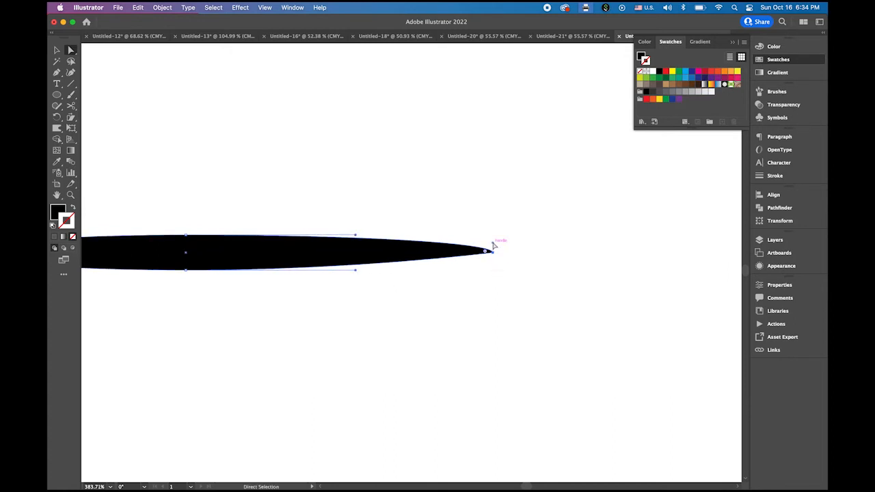
pyautogui.moveTo(492, 243); pyautogui.dragTo(493, 253)
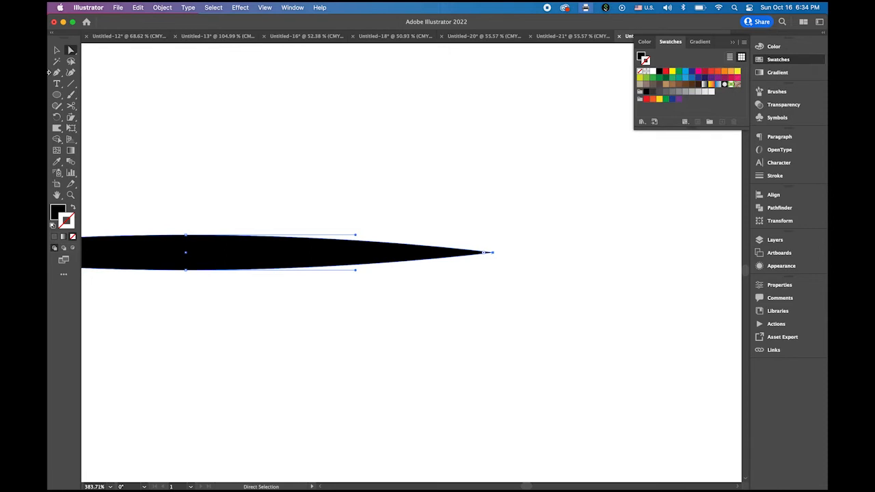
pyautogui.press('v')
pyautogui.click(408, 273)
pyautogui.moveTo(516, 340); pyautogui.dragTo(368, 296)
pyautogui.click(320, 293)
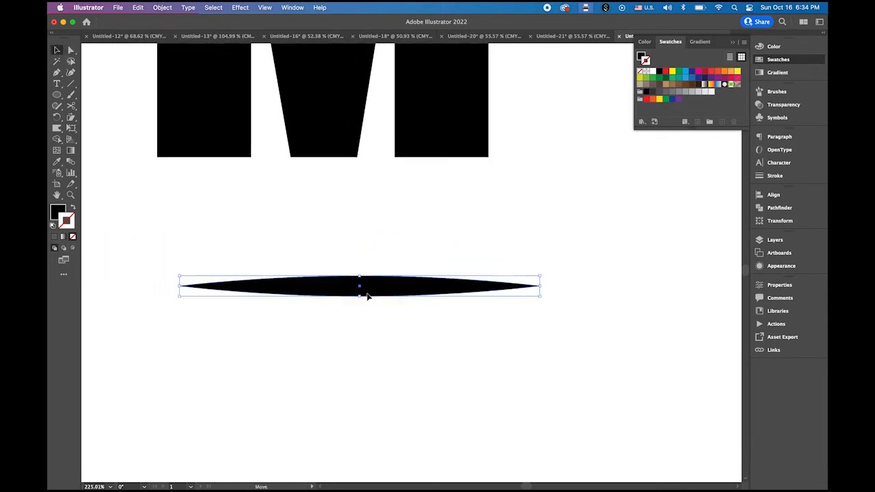
# Save the tapered shape as an art brush with the default options, and delete the original shape from the artboard
pyautogui.click(775, 93)
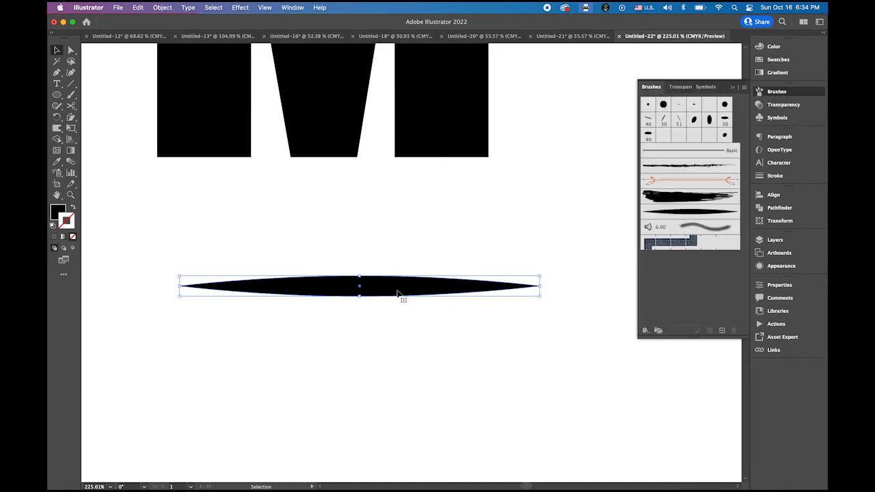
pyautogui.moveTo(397, 294)
pyautogui.mouseDown()
pyautogui.moveTo(615, 259)
pyautogui.moveTo(688, 275)
pyautogui.mouseUp()
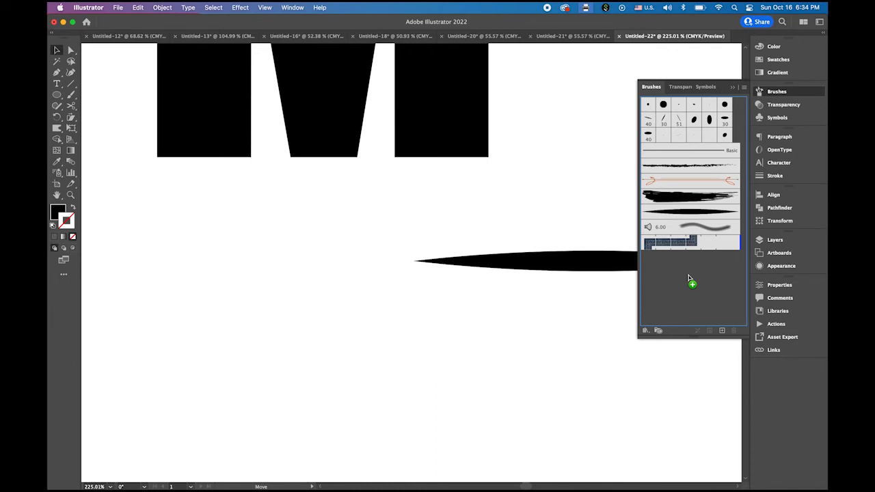
pyautogui.moveTo(689, 279); pyautogui.dragTo(689, 279)
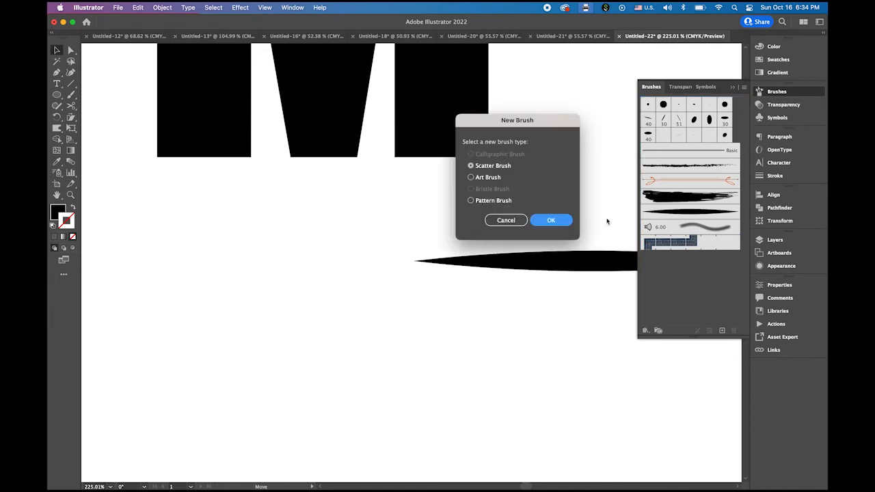
pyautogui.click(471, 178)
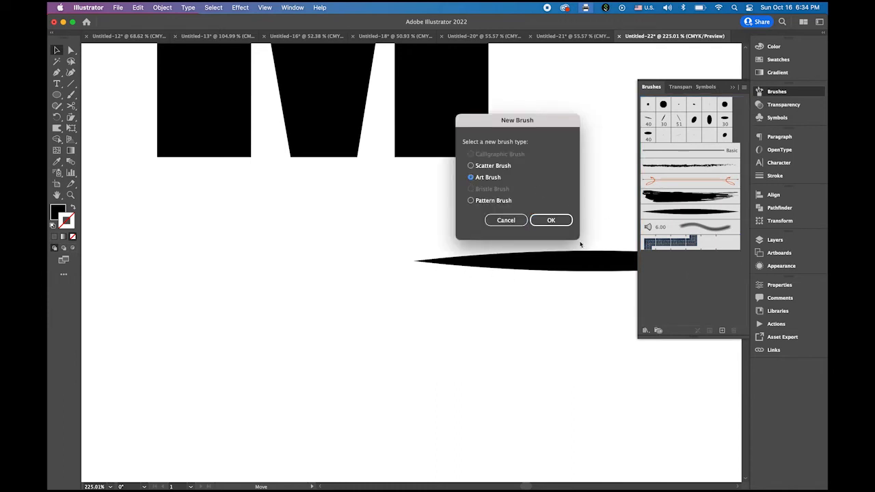
pyautogui.press('Return')
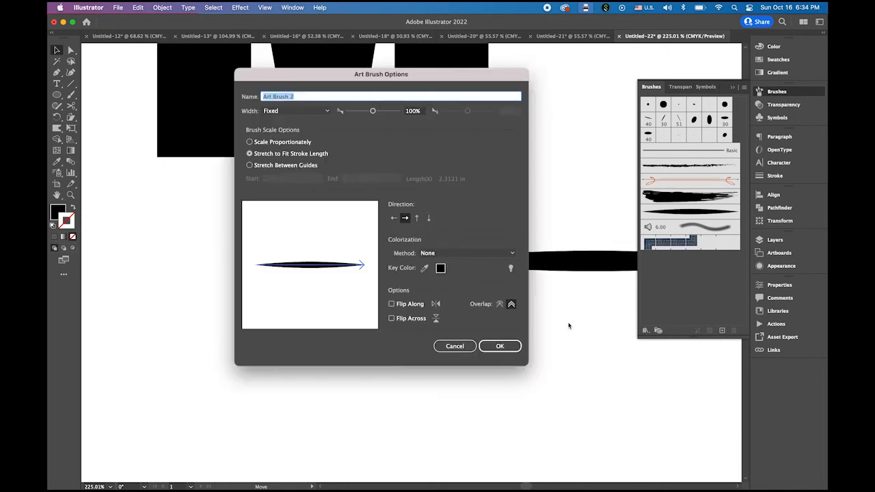
pyautogui.click(501, 346)
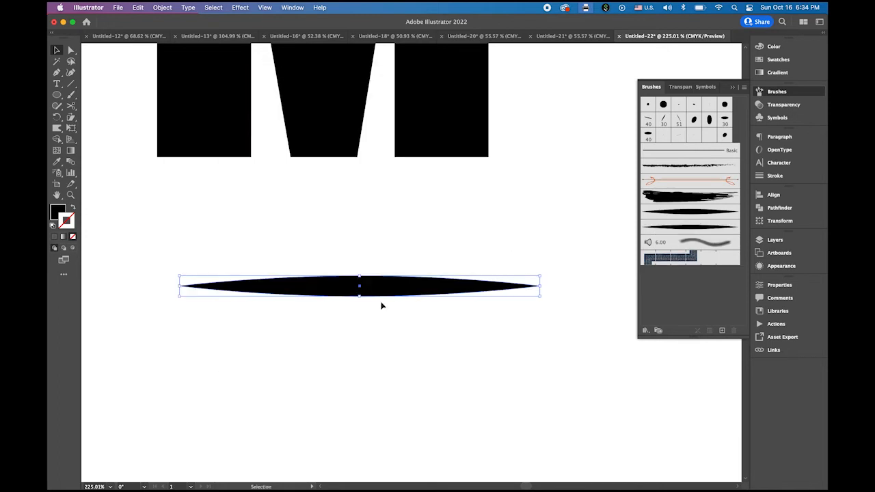
pyautogui.press('Delete')
# Draw a horizontal line with a black stroke and no fill below the sixth M, slightly wider than the letter
pyautogui.scroll(-5, 417, 314)
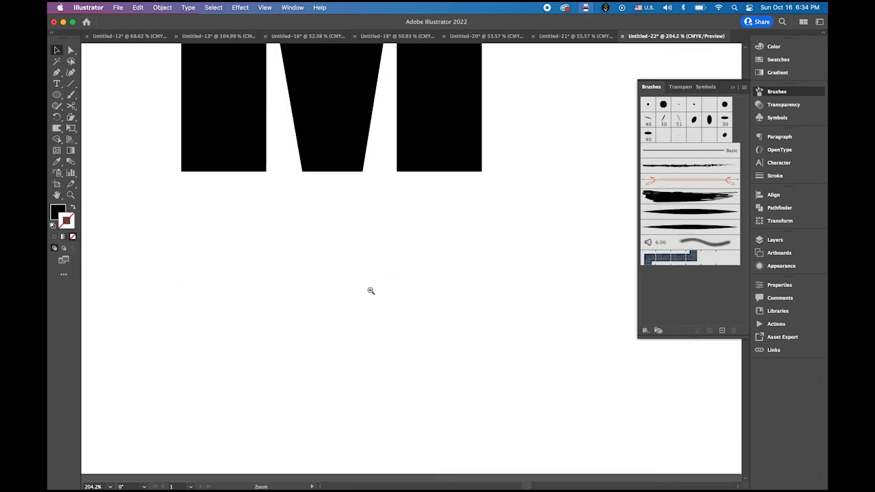
pyautogui.click(71, 84)
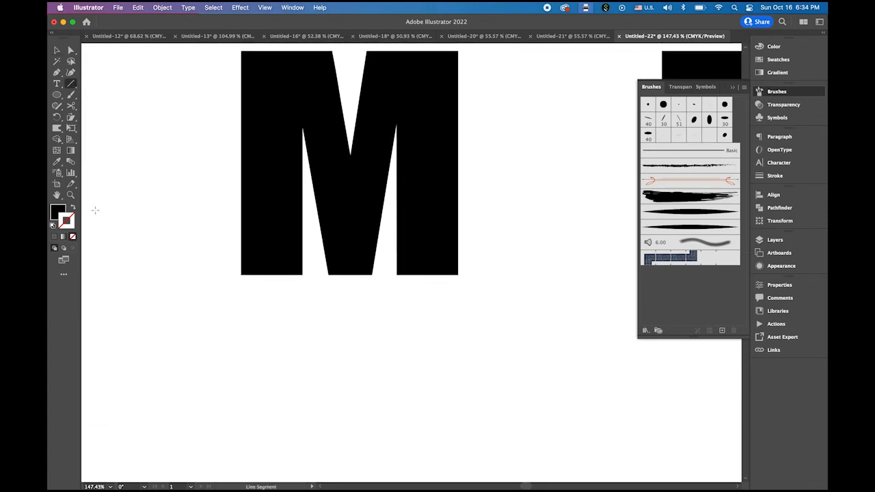
pyautogui.click(73, 207)
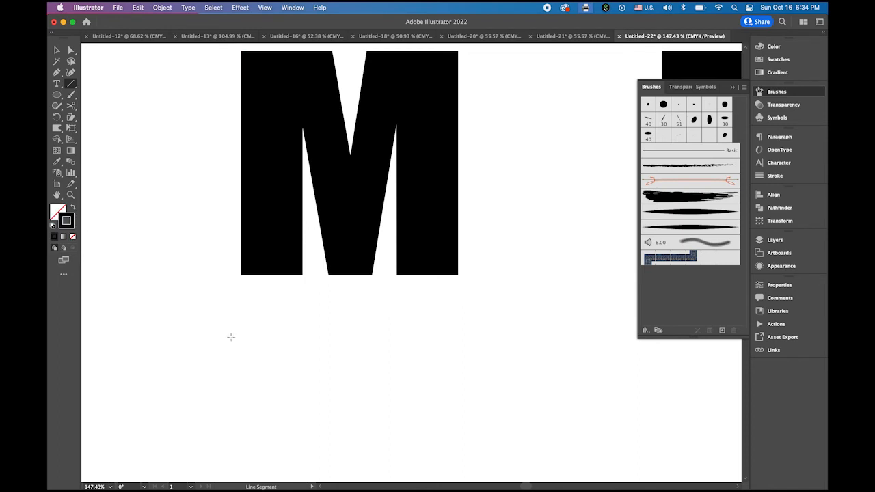
pyautogui.moveTo(231, 337); pyautogui.dragTo(464, 348)
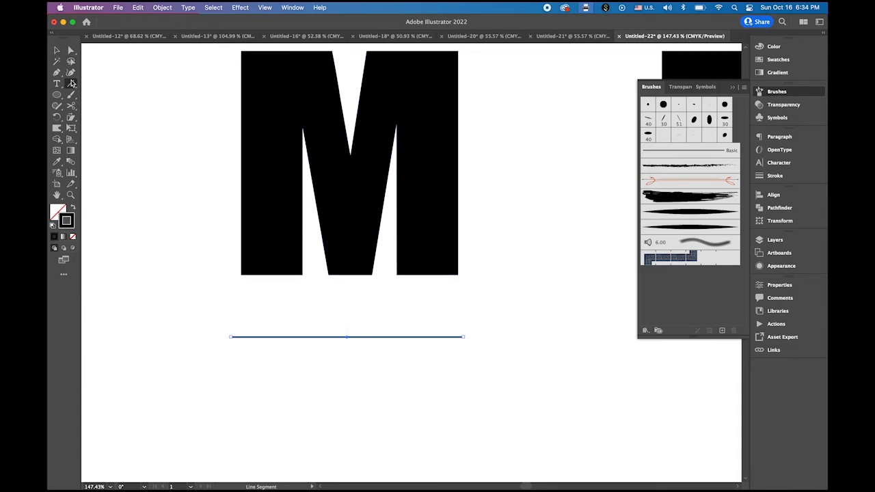
# Add an anchor point at the line's midpoint and pull out its curve handles to bend the line into an S-shaped wave
pyautogui.click(57, 72)
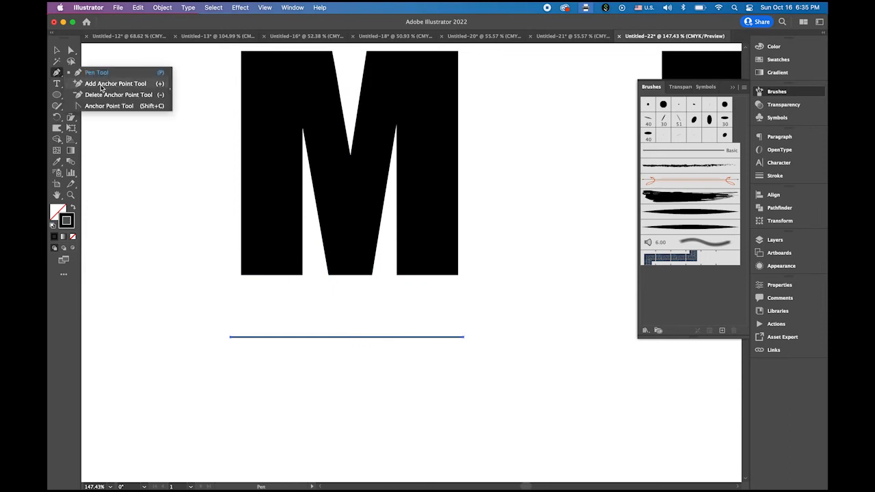
pyautogui.click(102, 85)
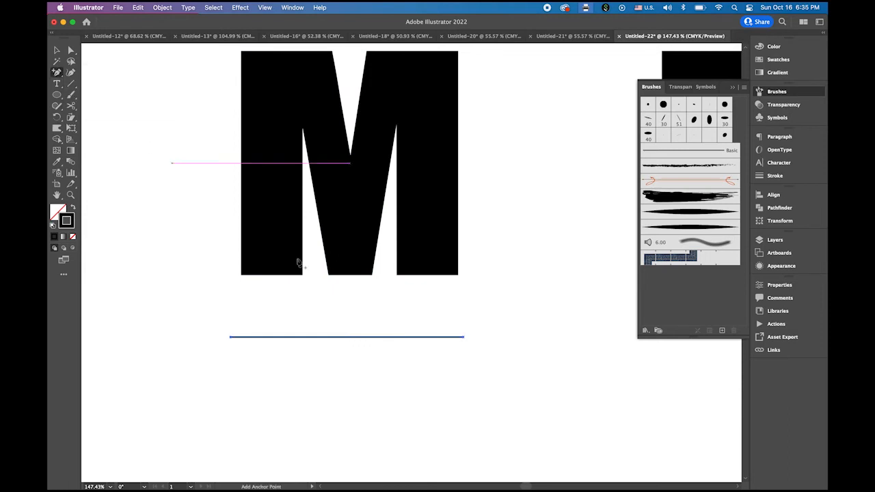
pyautogui.click(348, 336)
pyautogui.moveTo(57, 74); pyautogui.dragTo(96, 106)
pyautogui.moveTo(347, 337); pyautogui.dragTo(410, 369)
pyautogui.press('v')
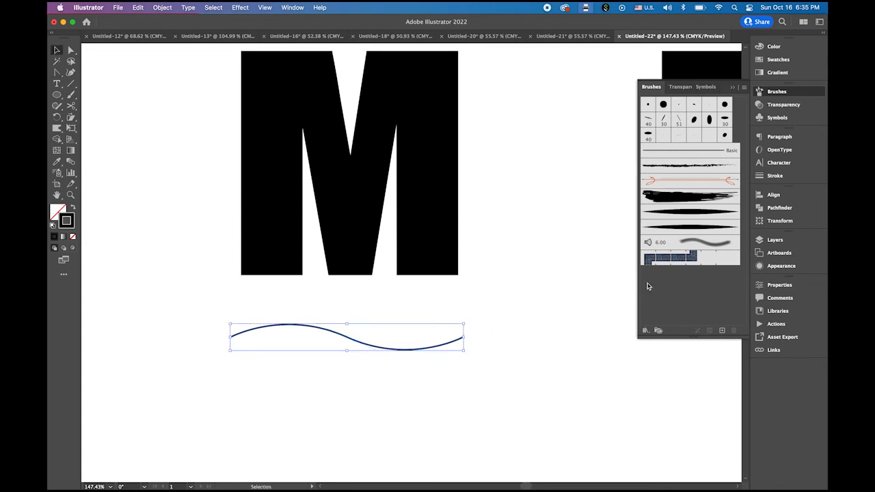
# Apply the new tapered art brush to the wave and set its stroke weight to 2 pt
pyautogui.click(698, 229)
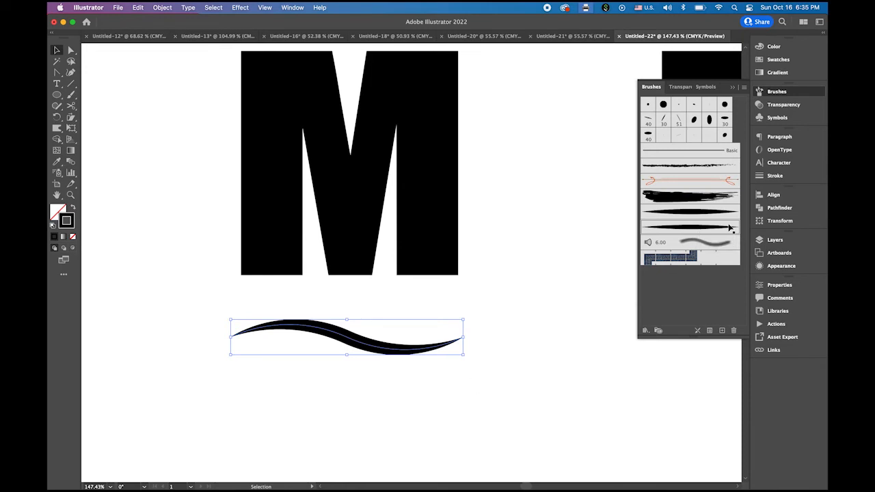
pyautogui.click(772, 177)
pyautogui.click(676, 145)
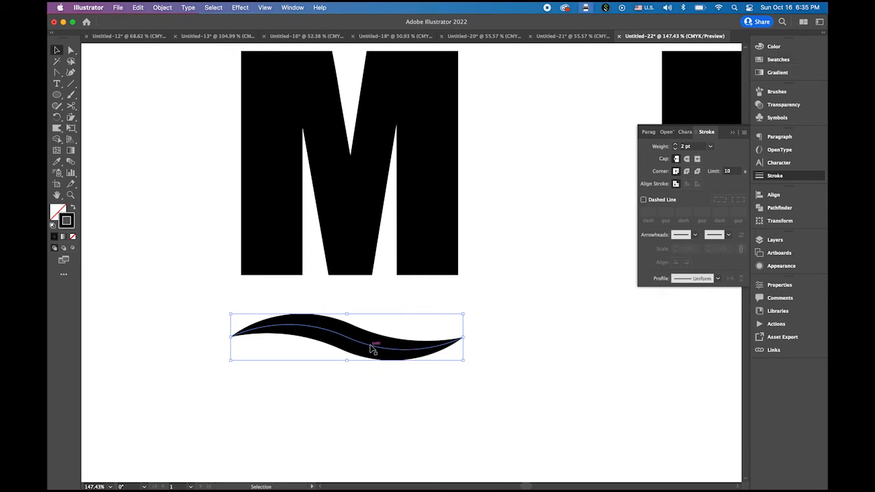
# Move the wave straight up across the middle of the sixth M and expand its appearance into a filled shape
pyautogui.moveTo(372, 346); pyautogui.dragTo(369, 177)
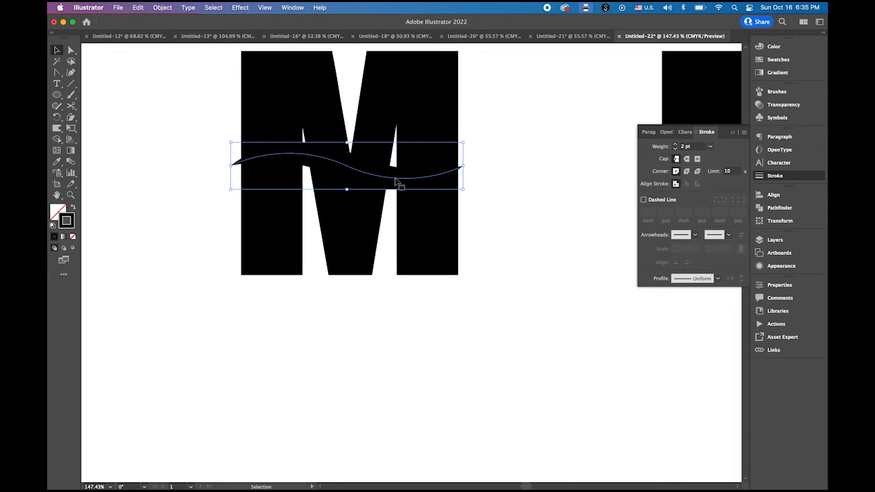
pyautogui.click(162, 8)
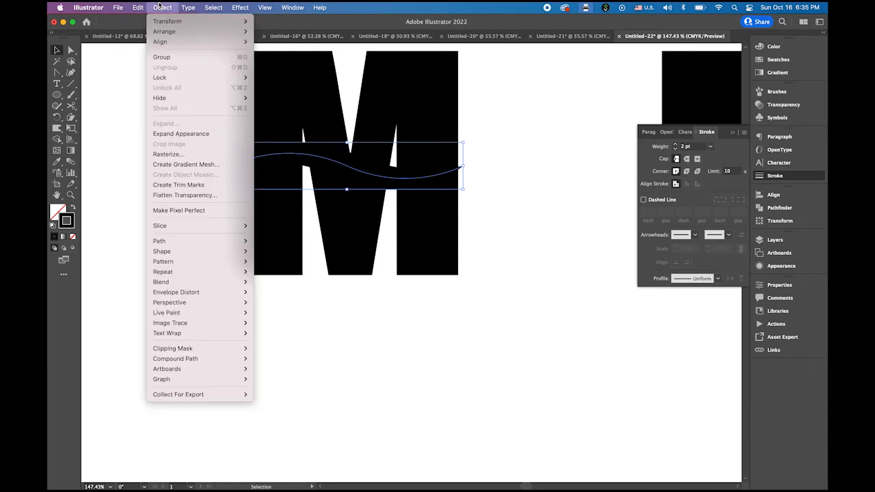
pyautogui.click(183, 134)
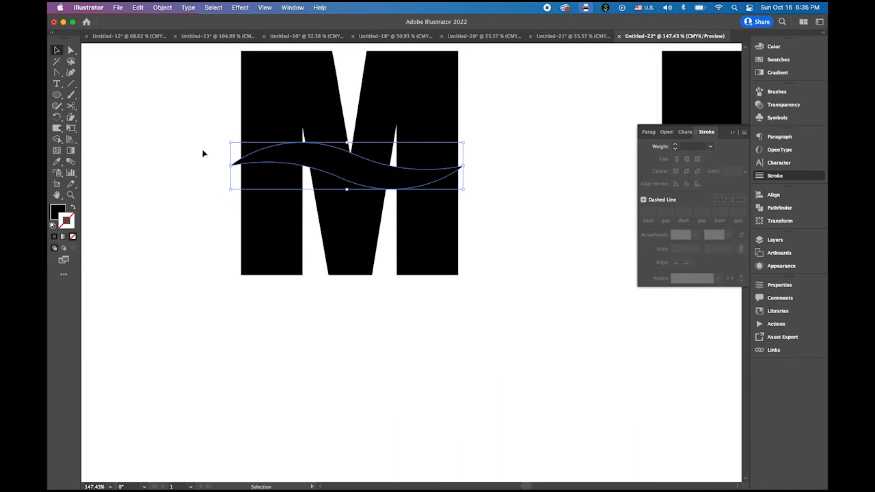
# Cut the wave out of the sixth M with Minus Front, and ungroup the resulting pieces
pyautogui.moveTo(196, 110); pyautogui.dragTo(520, 309)
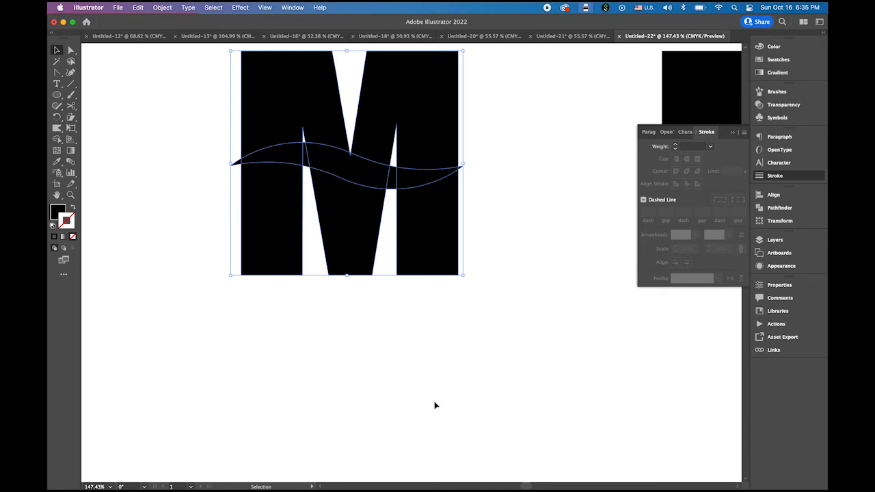
pyautogui.click(779, 208)
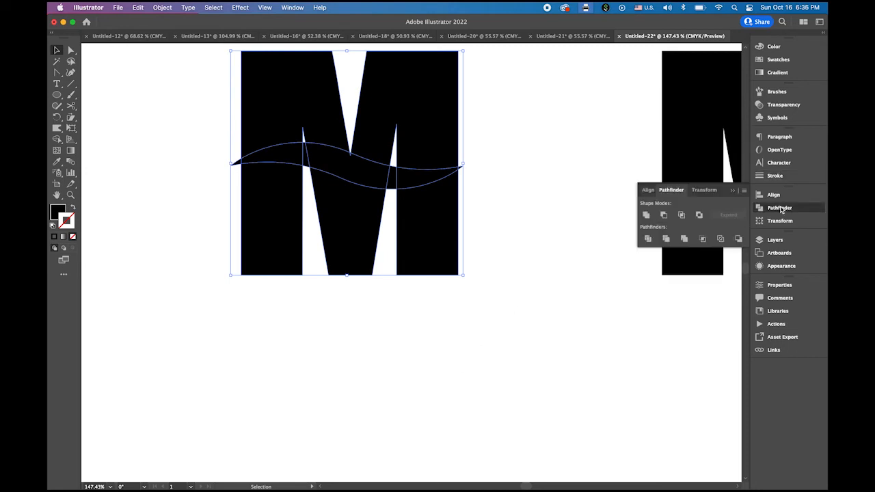
pyautogui.click(663, 216)
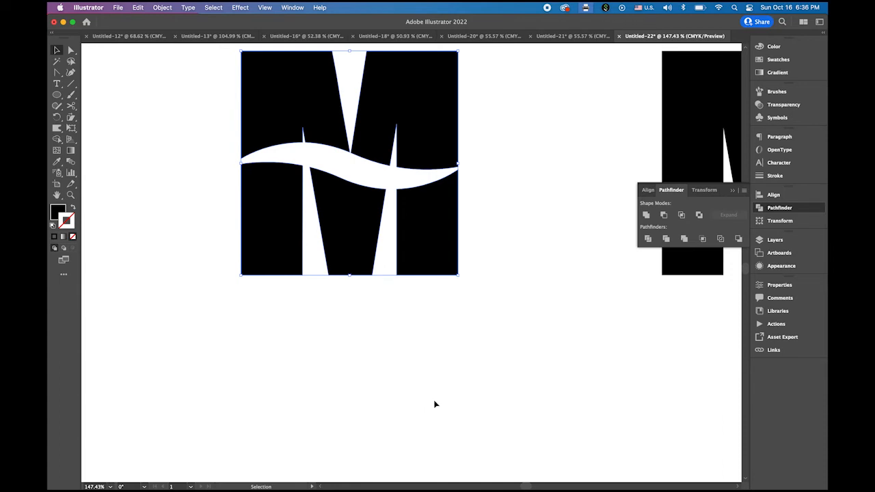
pyautogui.click(162, 6)
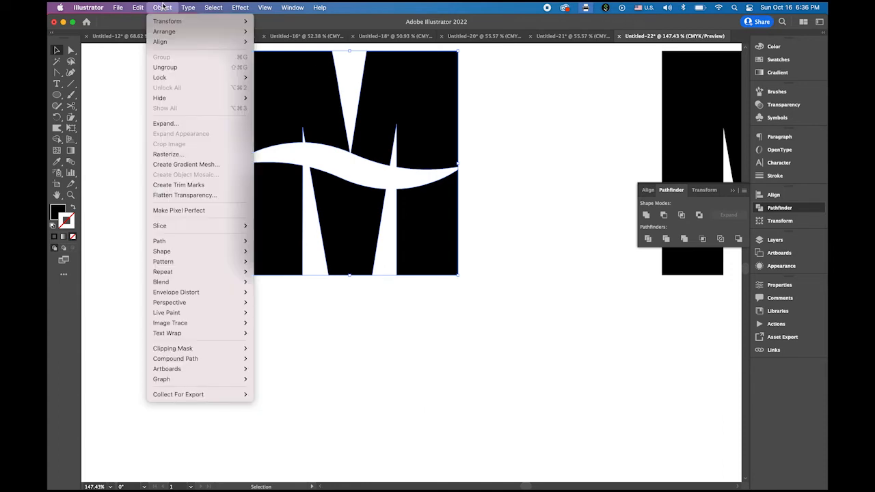
pyautogui.click(165, 67)
pyautogui.click(148, 136)
# Give the two M pieces above the wave a 60% black grey fill and no stroke
pyautogui.click(311, 81)
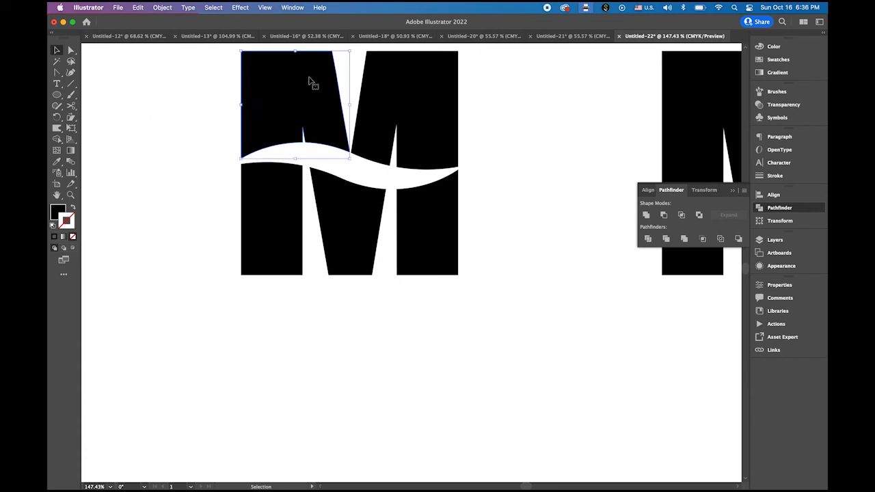
pyautogui.keyDown('shift'); pyautogui.click(409, 103); pyautogui.keyUp('shift')
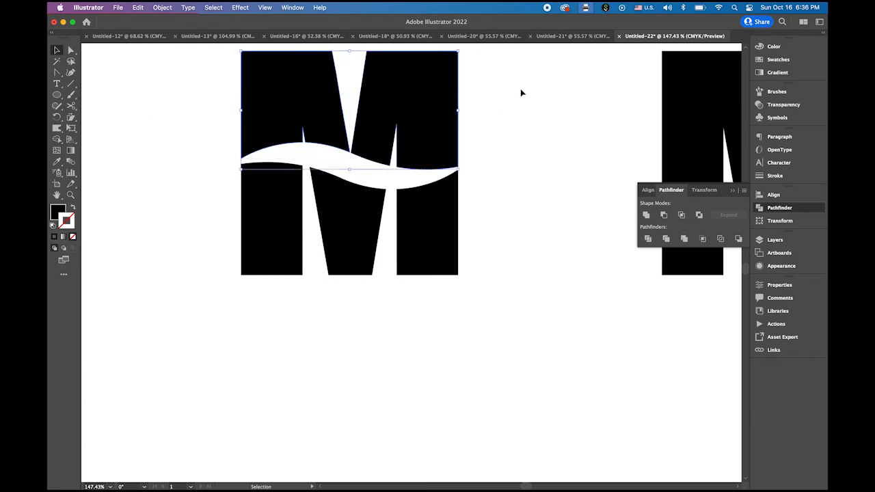
pyautogui.click(778, 60)
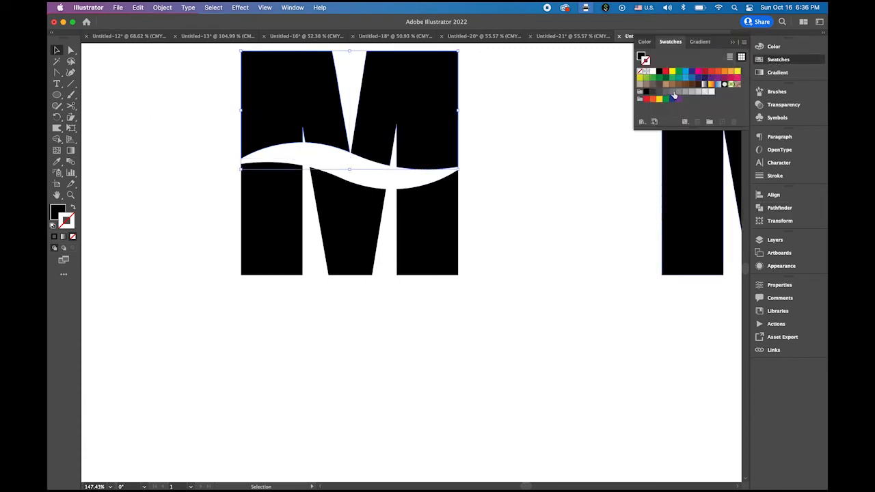
pyautogui.click(672, 92)
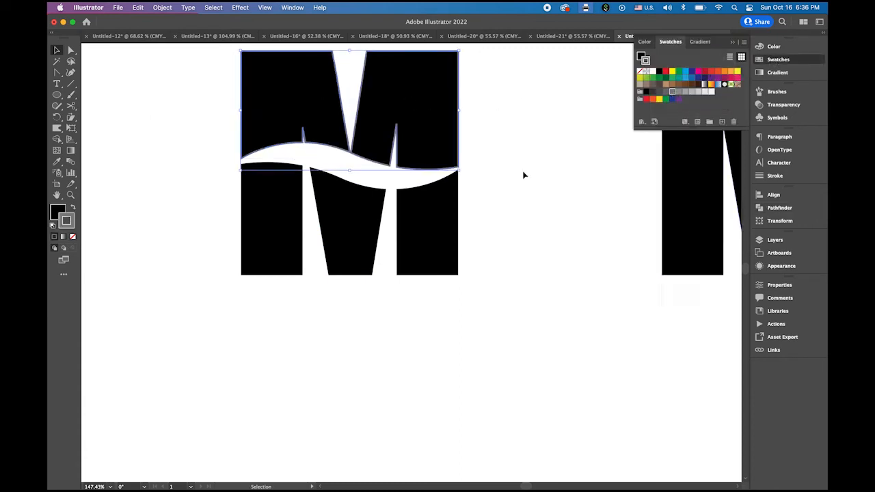
pyautogui.click(72, 208)
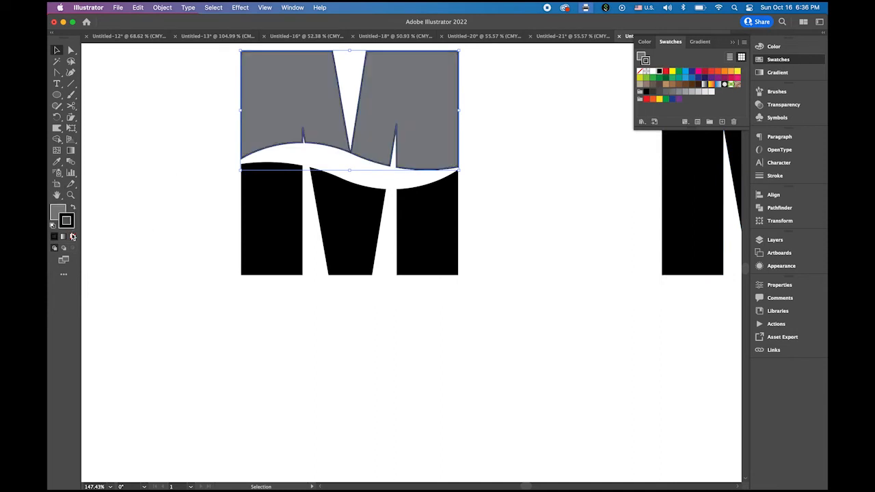
pyautogui.click(73, 236)
pyautogui.click(481, 311)
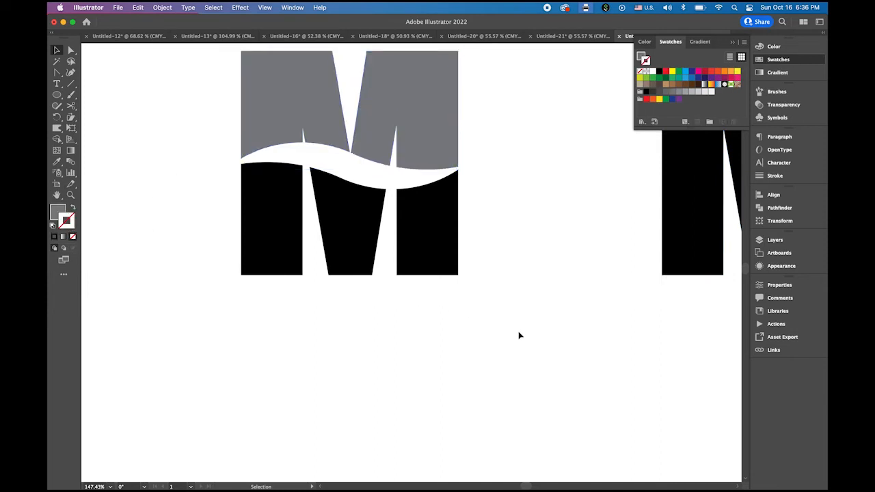
# Draw a thin black rectangle without a stroke just above the seventh M, slightly wider than the letter
pyautogui.scroll(-5, 522, 349)
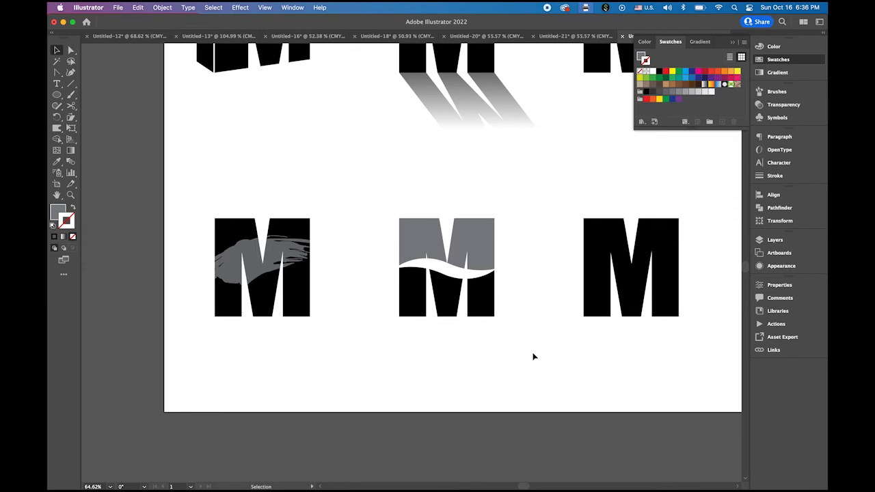
pyautogui.hscroll(5, 534, 356)
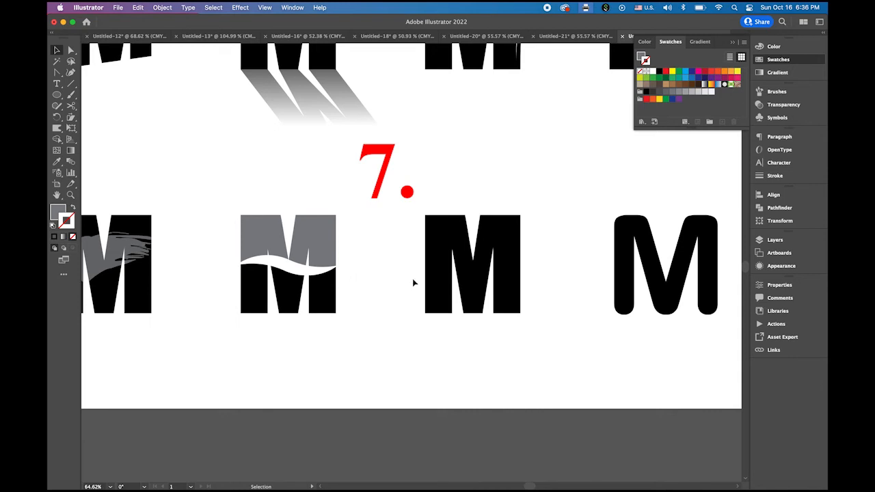
pyautogui.hscroll(3, 424, 256)
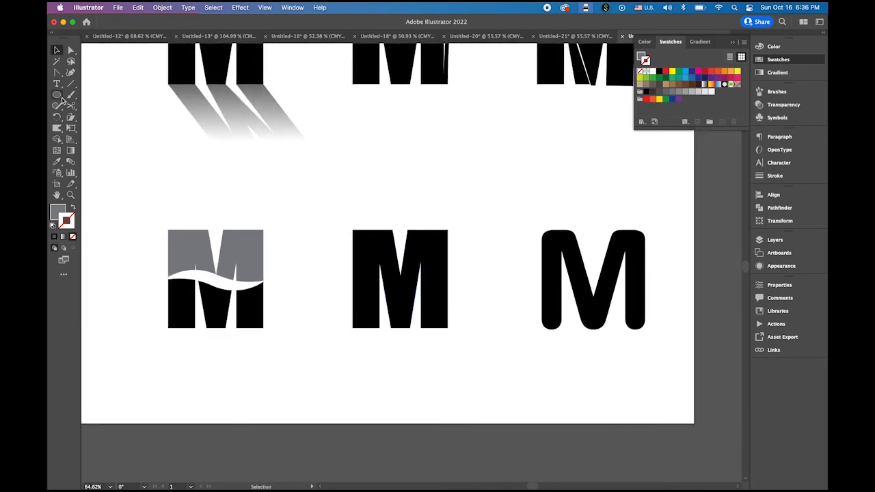
pyautogui.click(56, 212)
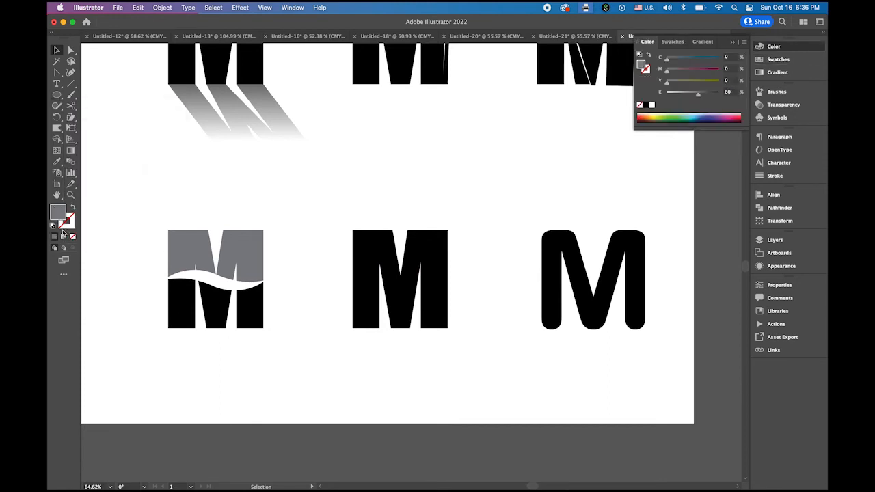
pyautogui.click(645, 105)
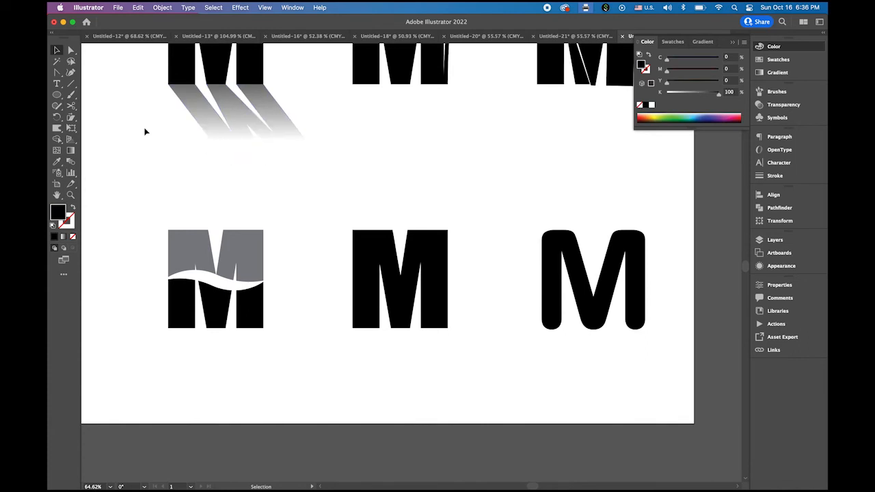
pyautogui.moveTo(57, 97); pyautogui.dragTo(95, 99)
pyautogui.moveTo(348, 226); pyautogui.dragTo(450, 223)
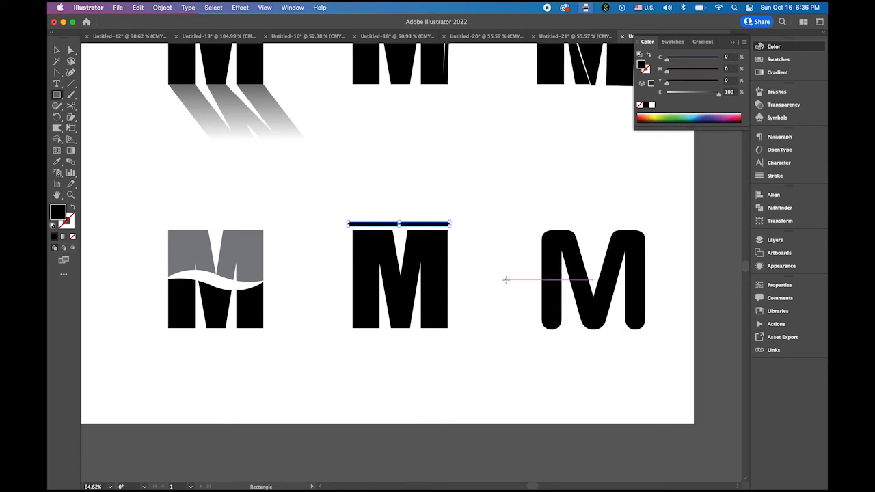
pyautogui.press('super+space')
pyautogui.moveTo(420, 198); pyautogui.dragTo(580, 271)
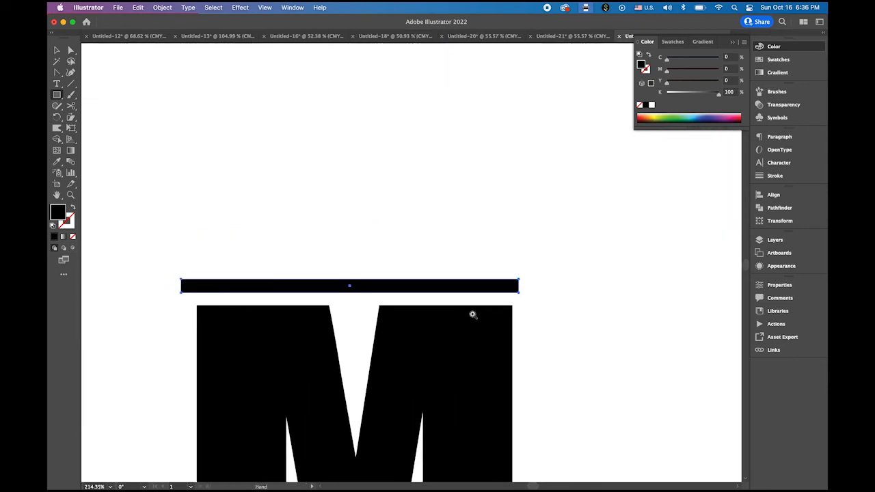
# Remove the lower-right anchor point of the thin bar above the seventh M, turning it into a tapered wedge
pyautogui.moveTo(472, 315); pyautogui.dragTo(454, 189)
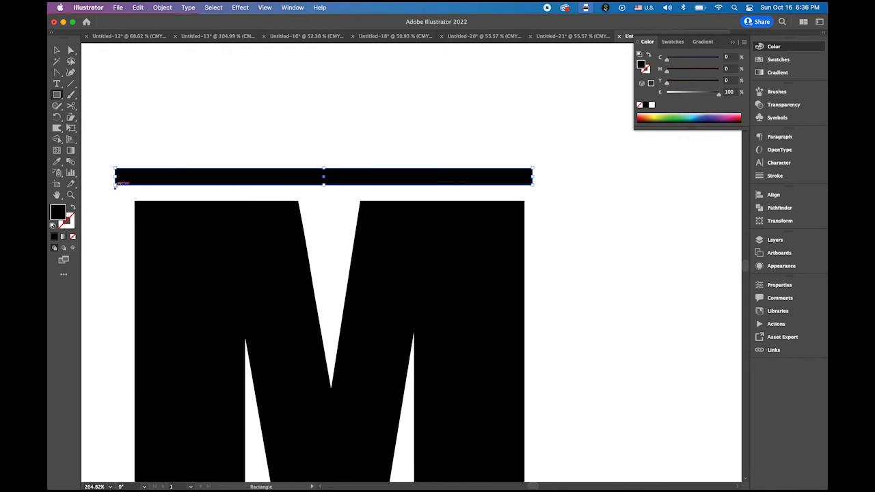
pyautogui.click(58, 75)
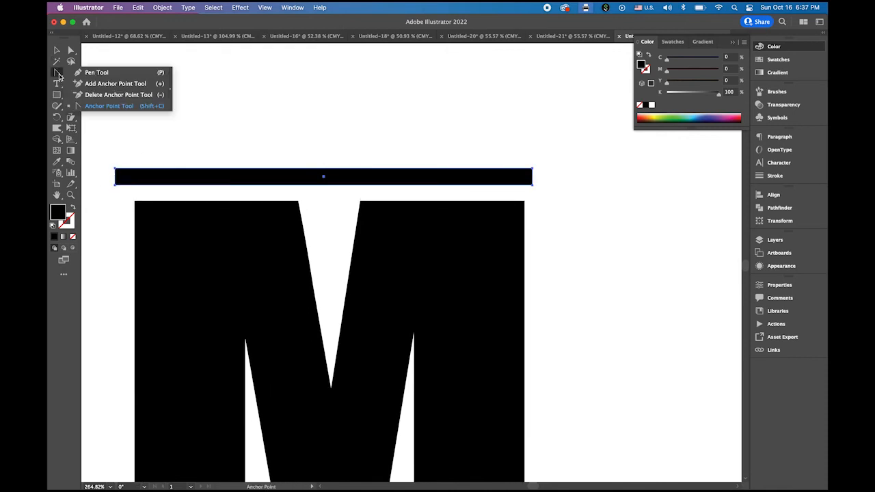
pyautogui.click(114, 97)
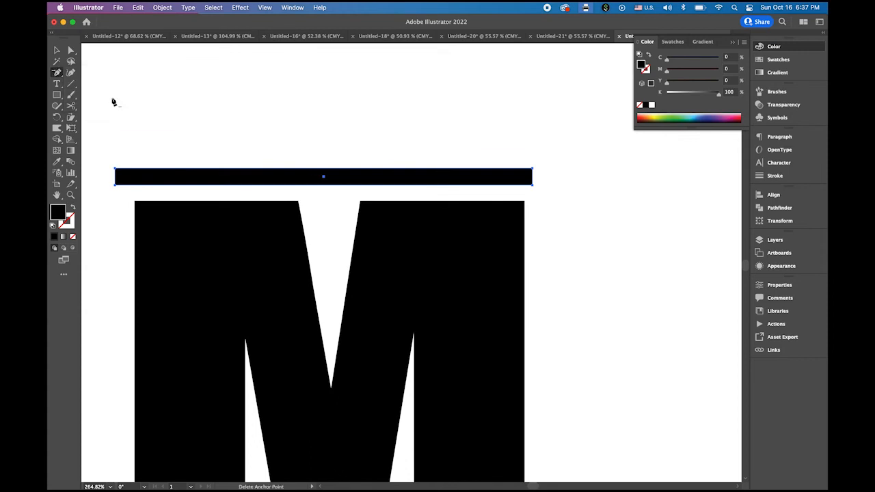
pyautogui.click(533, 185)
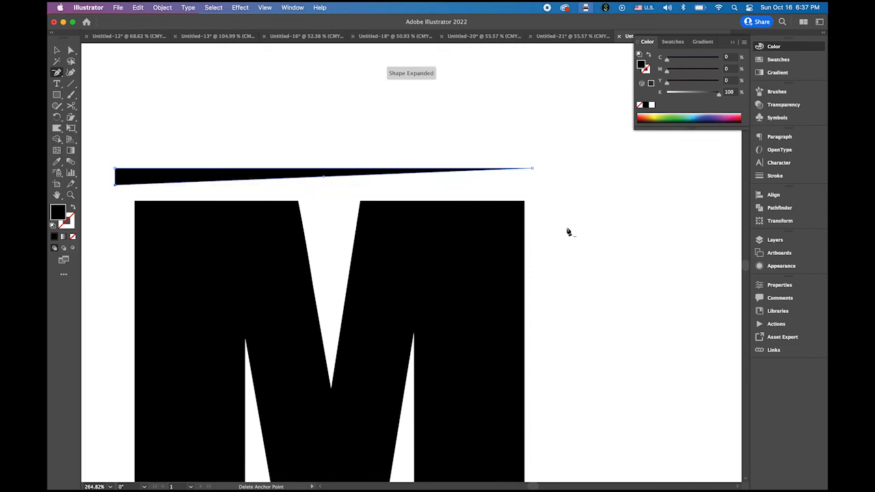
# Move the wedge's pointed tip down to the bar's vertical middle so it tapers symmetrically, and deselect it
pyautogui.click(71, 50)
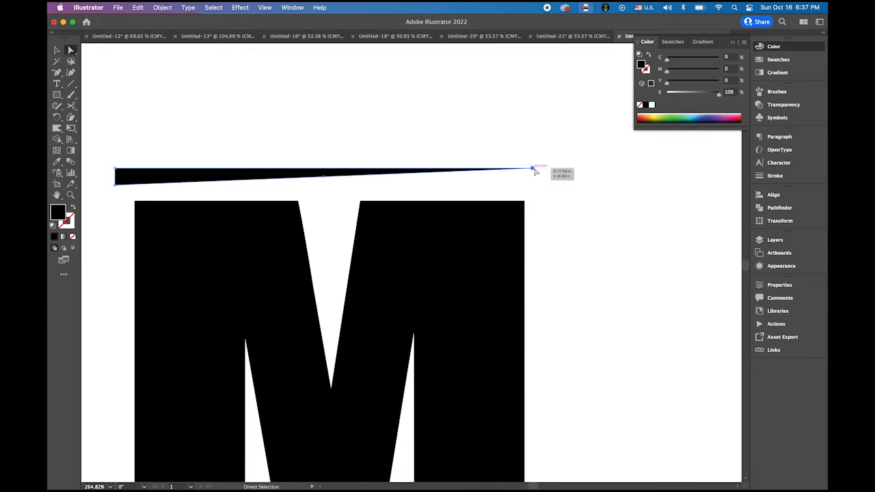
pyautogui.moveTo(533, 169); pyautogui.dragTo(536, 180)
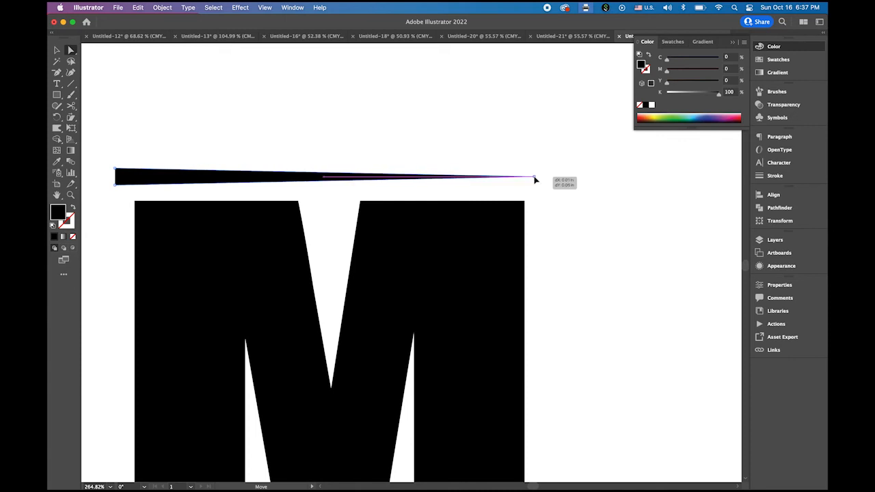
pyautogui.moveTo(536, 179); pyautogui.dragTo(536, 180)
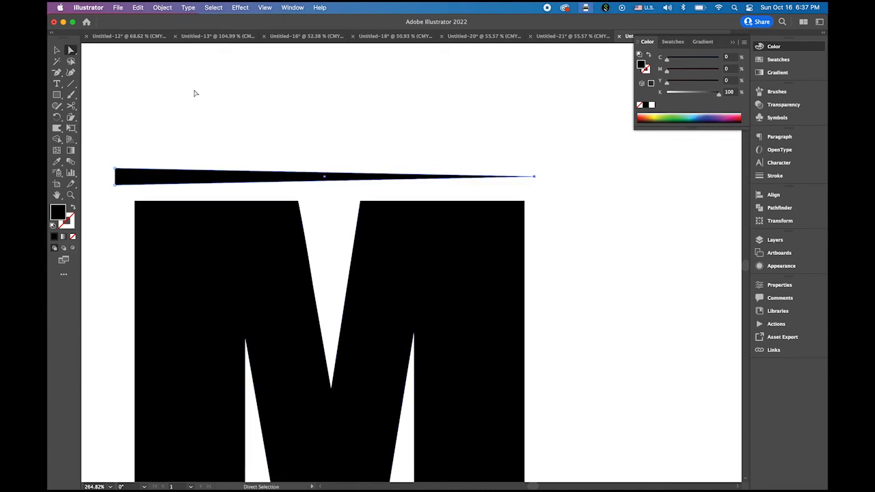
pyautogui.click(59, 52)
pyautogui.click(560, 218)
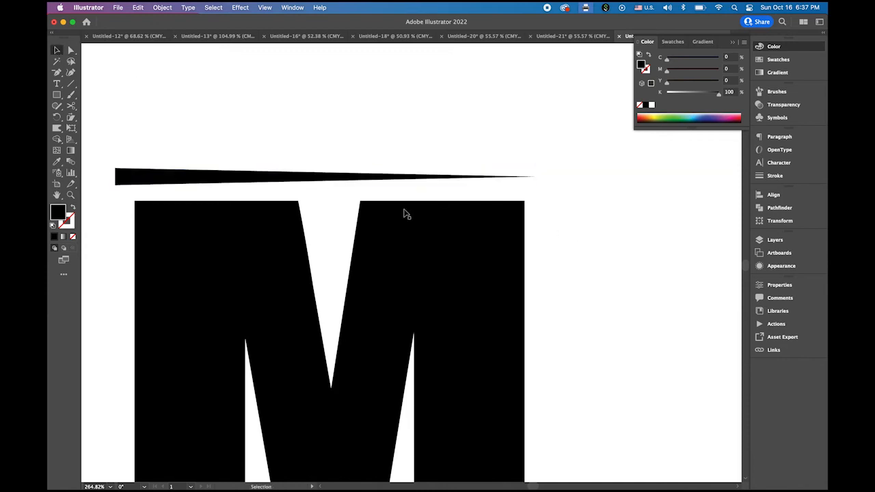
# Duplicate the wedge straight upward with a narrow gap, and repeat the copy until the evenly spaced stack is taller than the seventh M
pyautogui.click(183, 179)
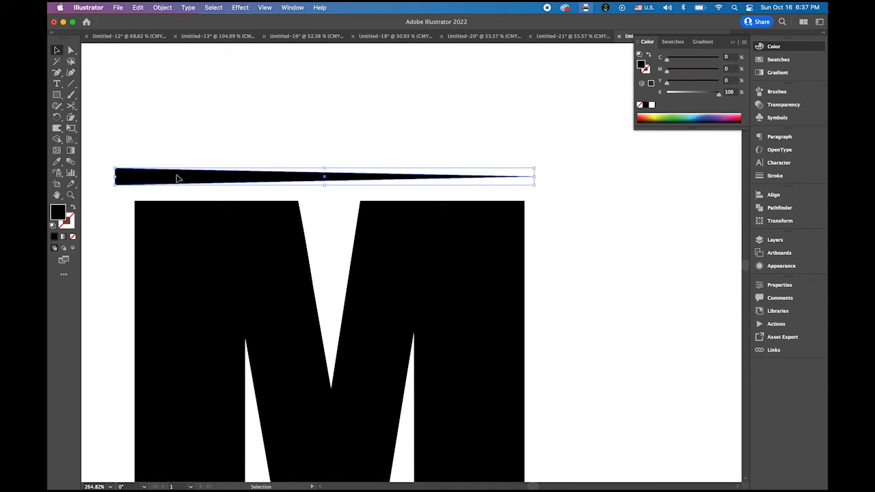
pyautogui.moveTo(177, 178); pyautogui.dragTo(175, 159)
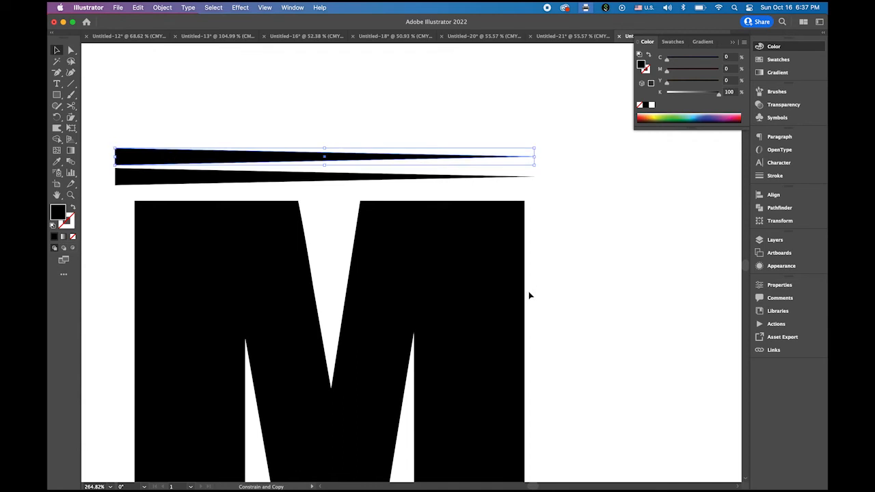
pyautogui.keyDown('super'); pyautogui.click(448, 239); pyautogui.keyUp('super')
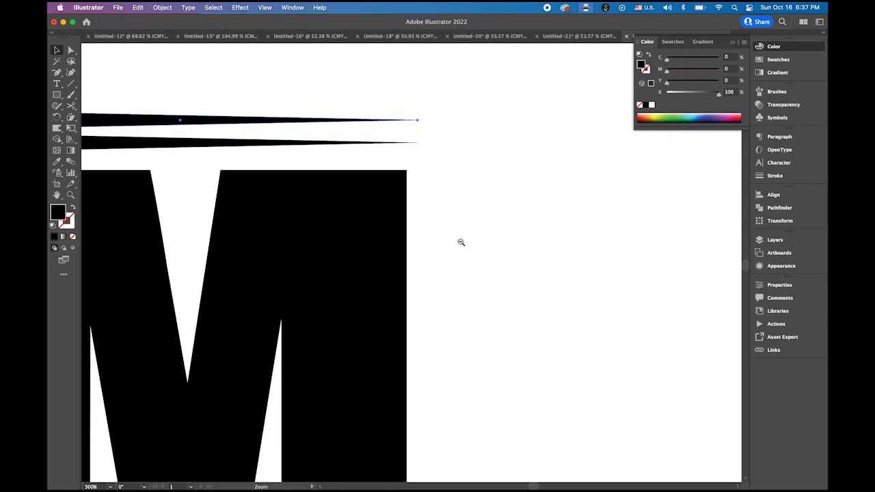
pyautogui.moveTo(441, 237); pyautogui.dragTo(234, 133)
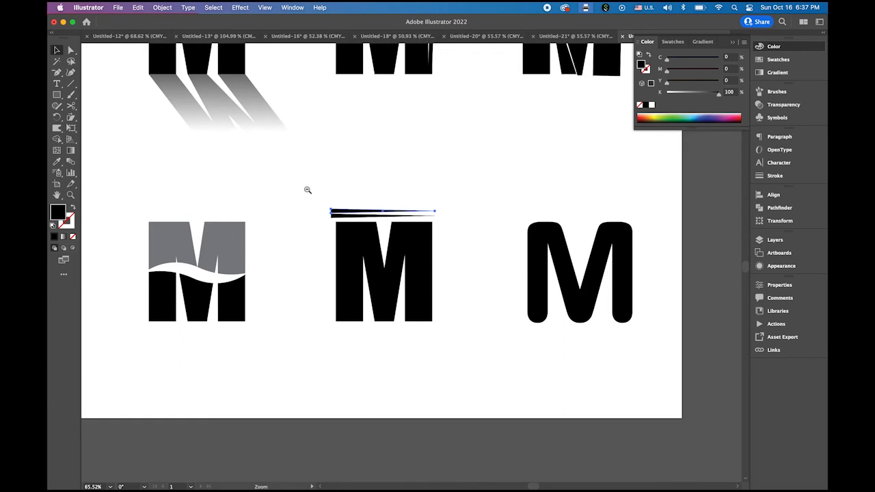
pyautogui.click(57, 49)
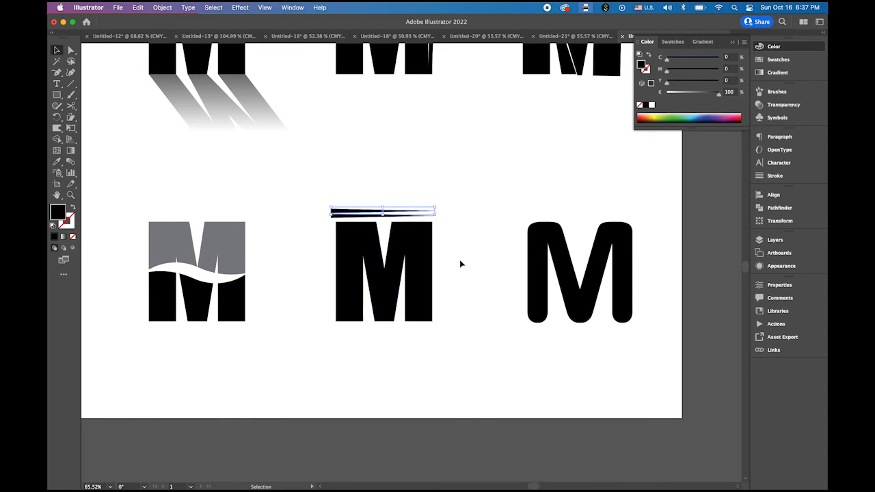
pyautogui.press('a')
pyautogui.hotkey('shift', 'Up')
pyautogui.hotkey('shift', 'Up')
pyautogui.hotkey('shift', 'Up')
pyautogui.hotkey('shift', 'Up')
pyautogui.hotkey('shift', 'Up')
pyautogui.hotkey('shift', 'Up')
pyautogui.hotkey('shift', 'Up')
pyautogui.hotkey('shift', 'Up')
pyautogui.hotkey('shift', 'Up')
pyautogui.hotkey('shift', 'Up')
pyautogui.hotkey('shift', 'Up')
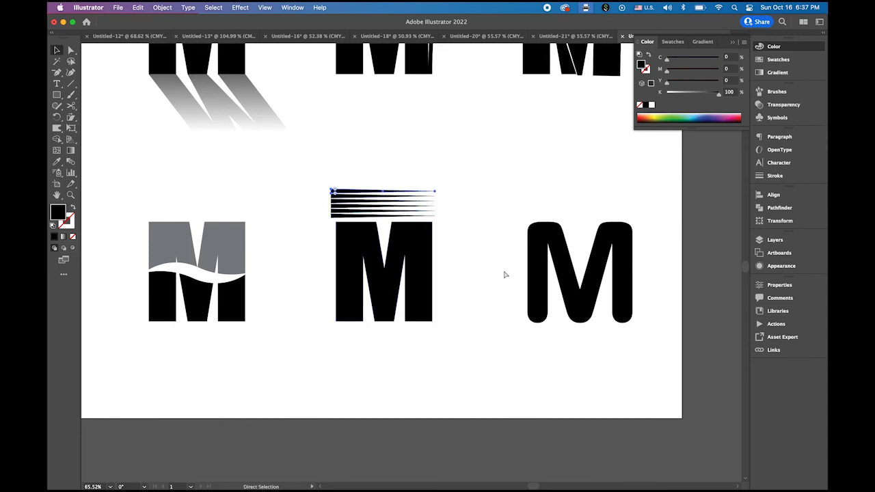
pyautogui.hotkey('shift', 'Up')
pyautogui.hotkey('shift', 'Up')
pyautogui.hotkey('shift', 'Up')
pyautogui.hotkey('shift', 'Up')
pyautogui.hotkey('shift', 'Up')
pyautogui.hotkey('shift', 'Up')
pyautogui.hotkey('shift', 'Up')
pyautogui.hotkey('shift', 'Up')
pyautogui.hotkey('shift', 'Up')
pyautogui.hotkey('shift', 'Up')
pyautogui.hotkey('shift', 'Up')
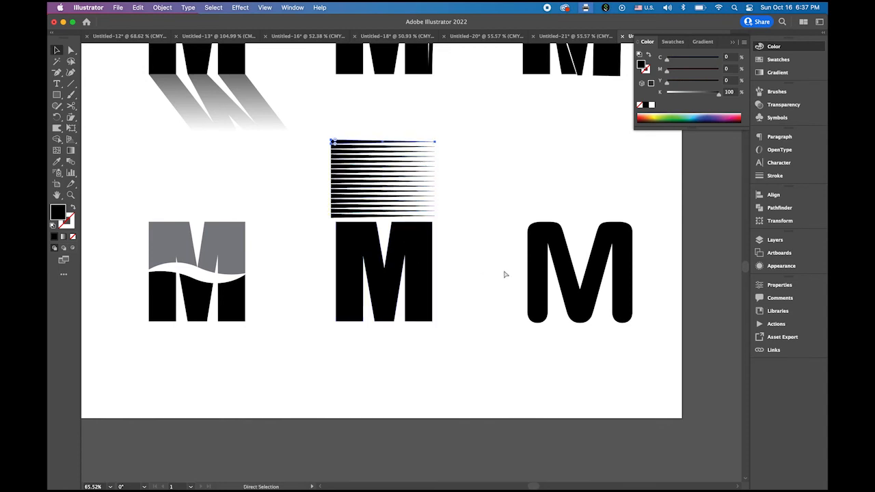
pyautogui.hotkey('shift', 'Up')
pyautogui.hotkey('shift', 'Up')
pyautogui.hotkey('shift', 'Up')
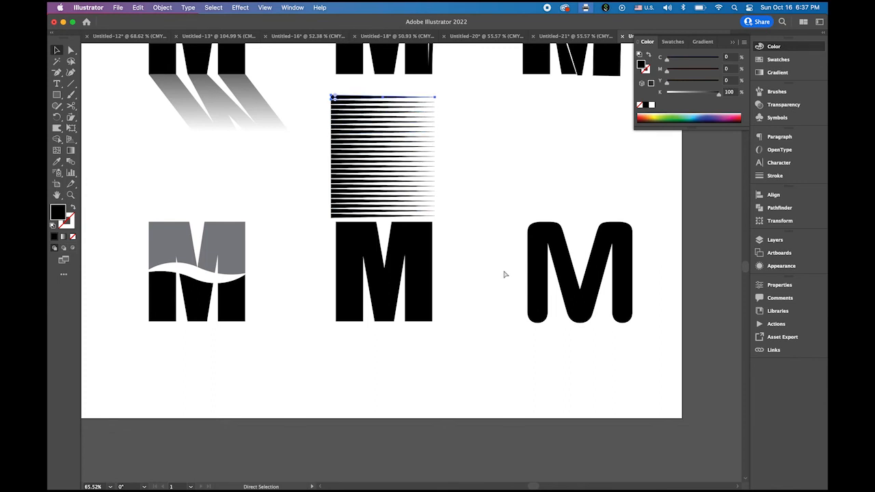
pyautogui.press('v')
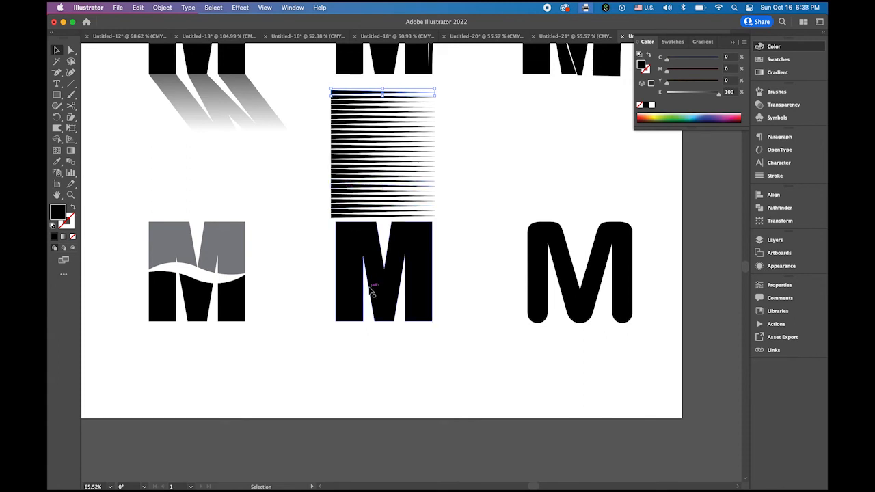
# Group all the stacked wedges above the seventh M
pyautogui.moveTo(314, 86); pyautogui.dragTo(372, 219)
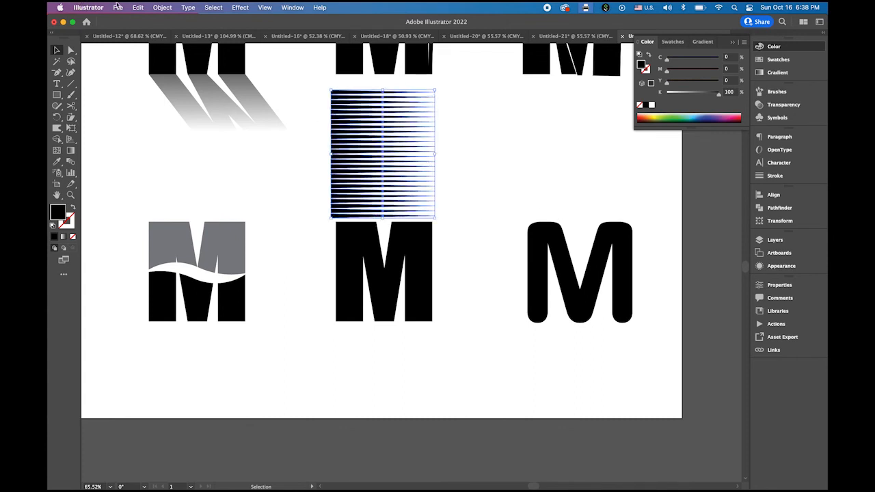
pyautogui.click(162, 7)
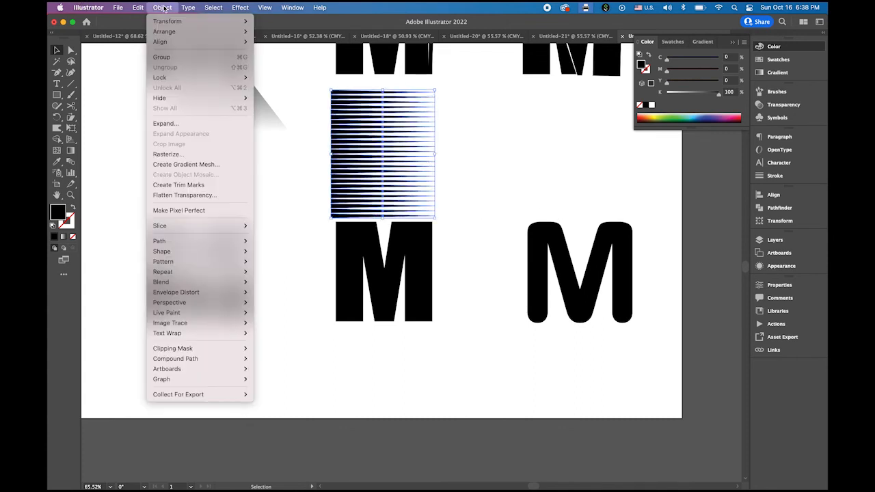
pyautogui.click(195, 56)
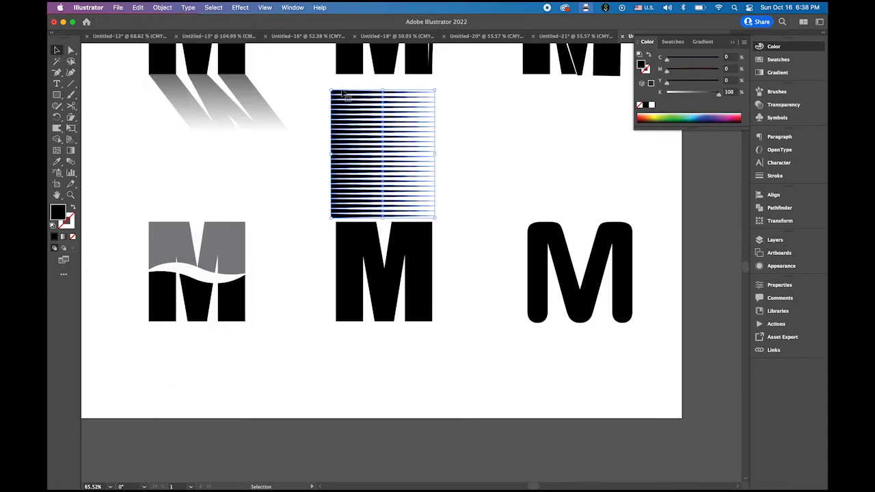
# Apply a horizontal Flag warp with a 7% bend to the wedge group, and expand its appearance
pyautogui.click(230, 6)
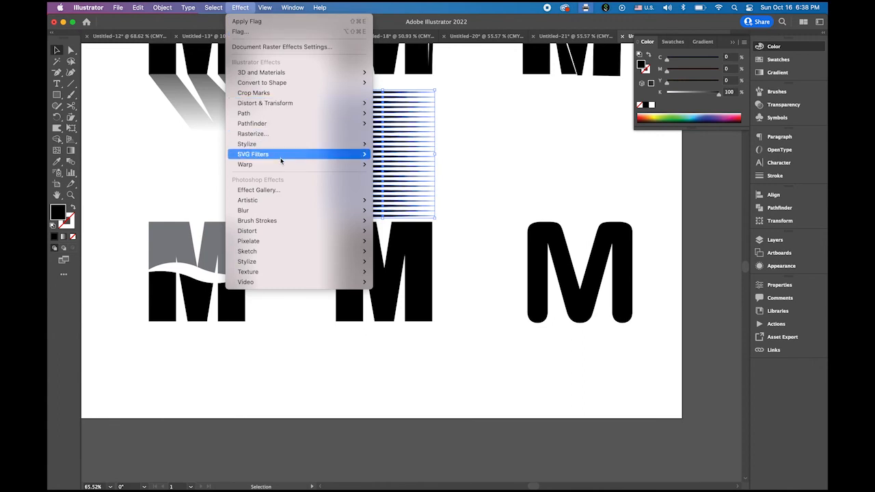
pyautogui.moveTo(281, 167)
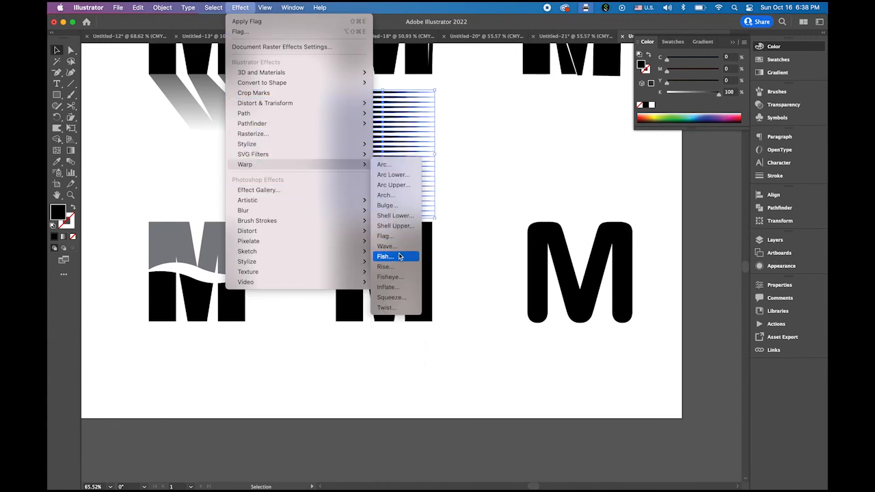
pyautogui.click(407, 240)
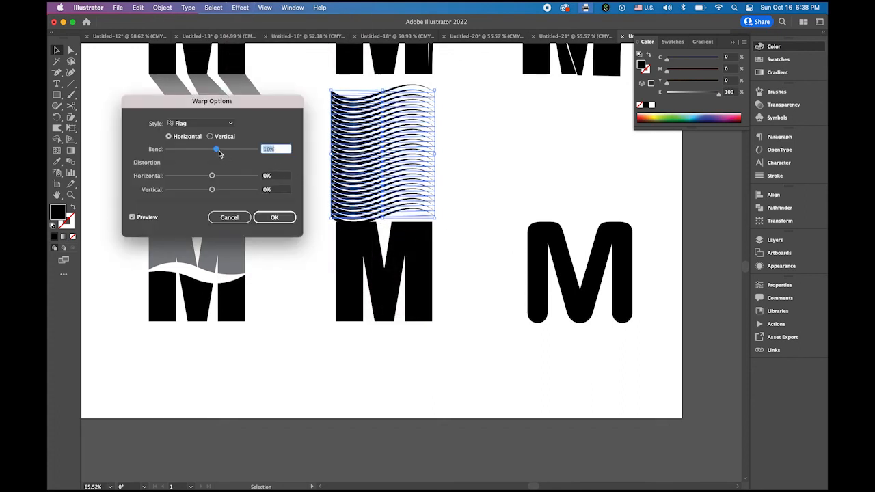
pyautogui.moveTo(217, 152); pyautogui.dragTo(216, 153)
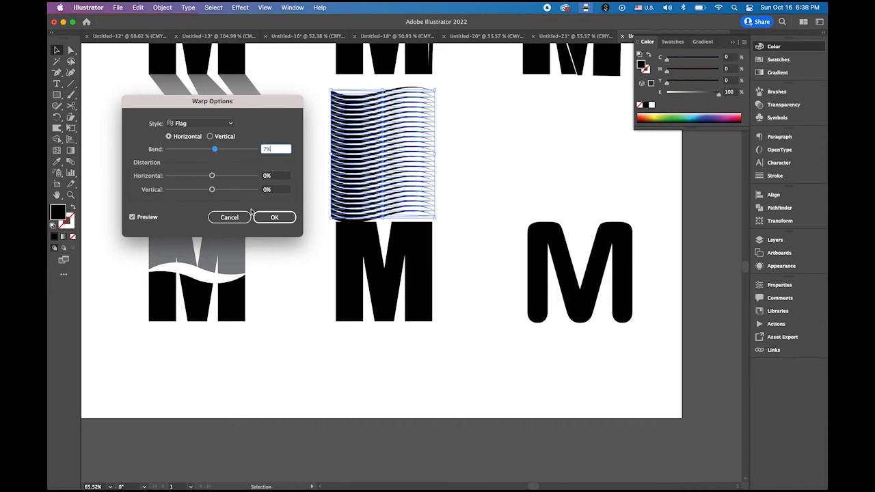
pyautogui.click(274, 217)
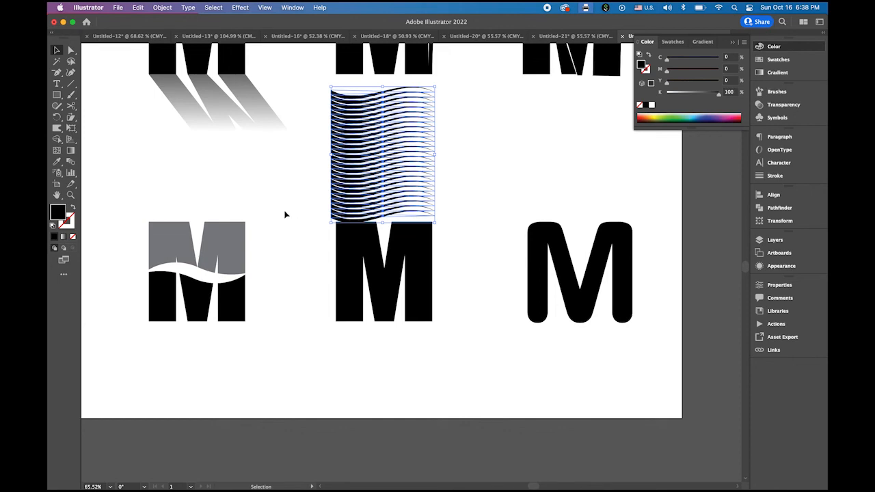
pyautogui.click(162, 7)
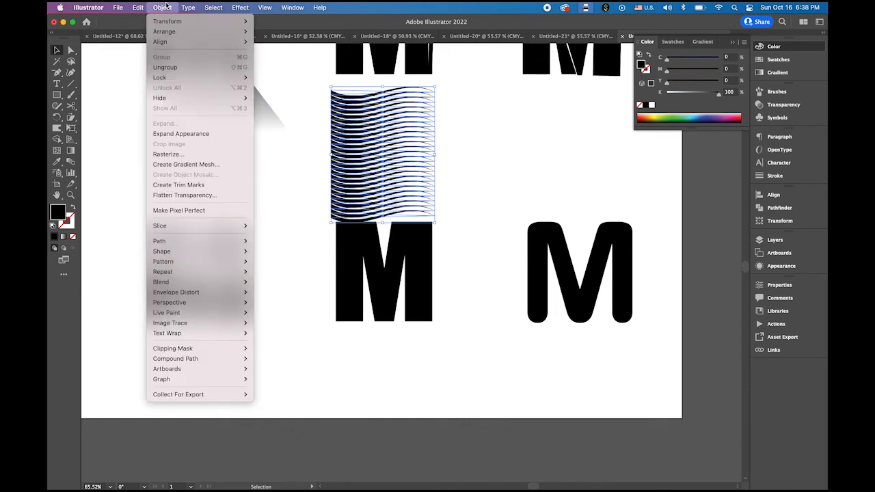
pyautogui.click(212, 134)
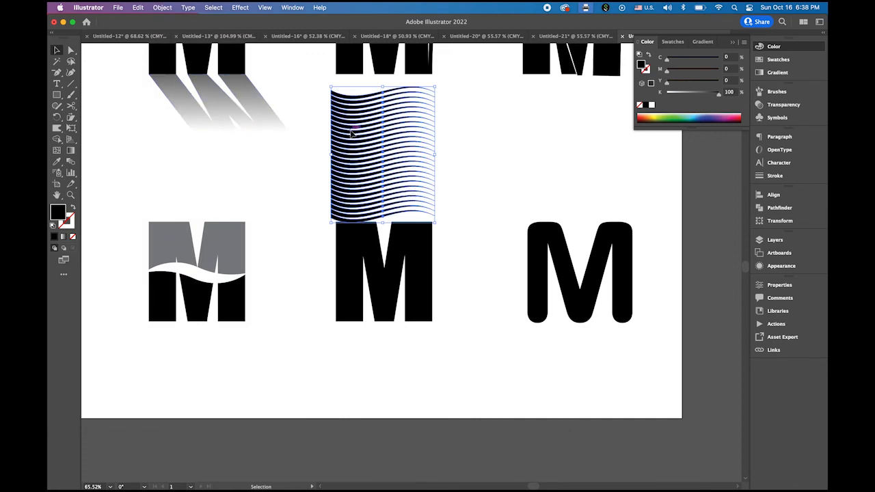
# Place the wavy stripes over the seventh M so they cover it fully, and narrow them to just beyond the letter's right edge
pyautogui.moveTo(352, 134); pyautogui.dragTo(355, 249)
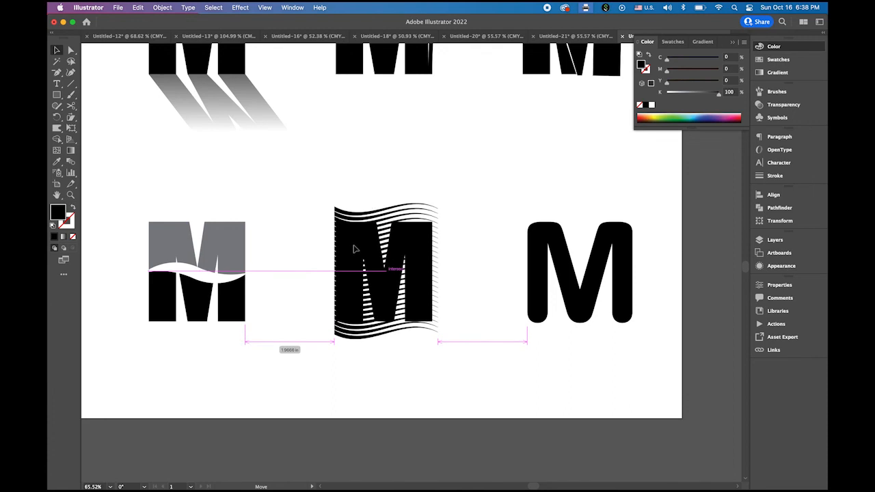
pyautogui.moveTo(355, 249); pyautogui.dragTo(355, 250)
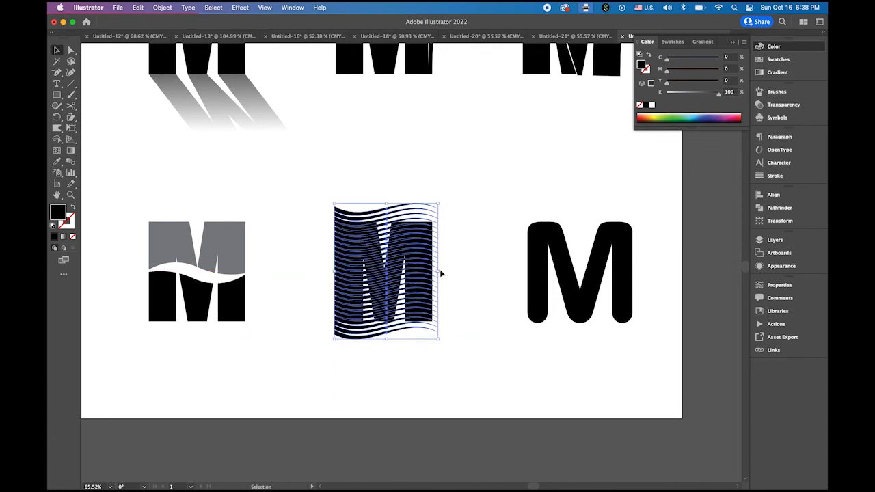
pyautogui.moveTo(439, 272); pyautogui.dragTo(435, 272)
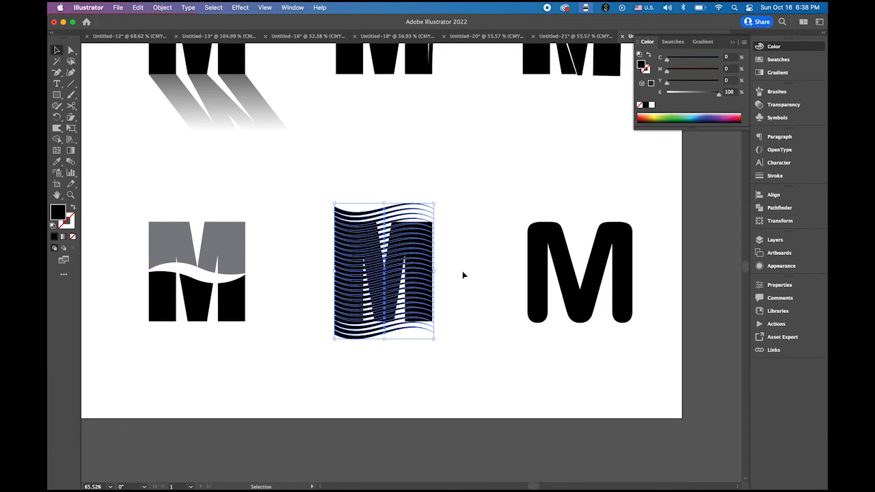
# Cut the wavy stripes out of the seventh M with Minus Front
pyautogui.click(480, 239)
pyautogui.moveTo(316, 183); pyautogui.dragTo(444, 359)
pyautogui.click(781, 210)
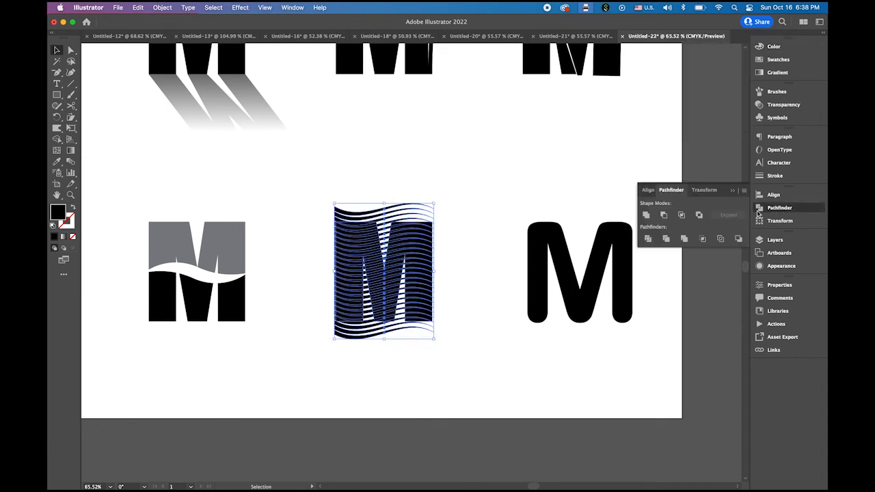
pyautogui.click(664, 216)
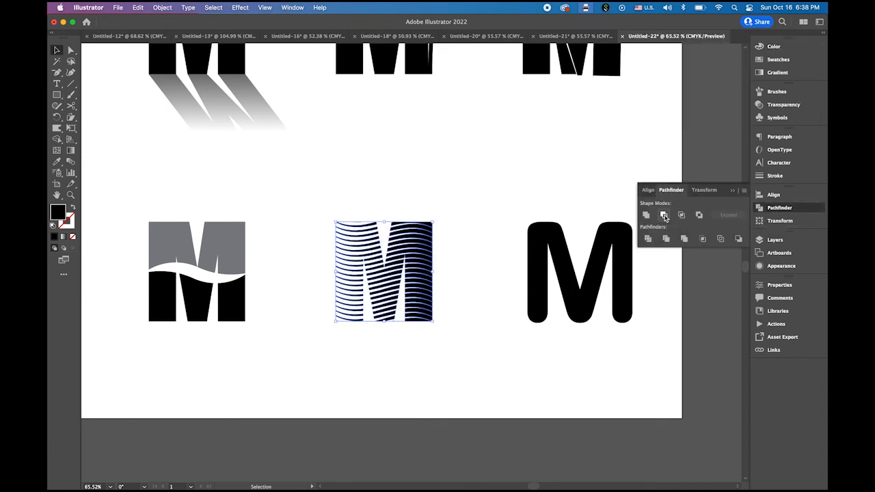
pyautogui.click(526, 386)
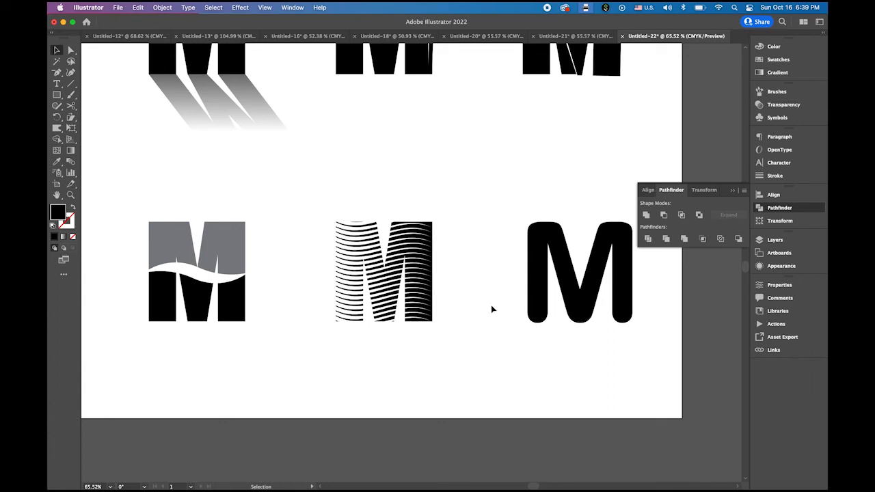
pyautogui.hscroll(5, 469, 330)
pyautogui.scroll(-2, 468, 330)
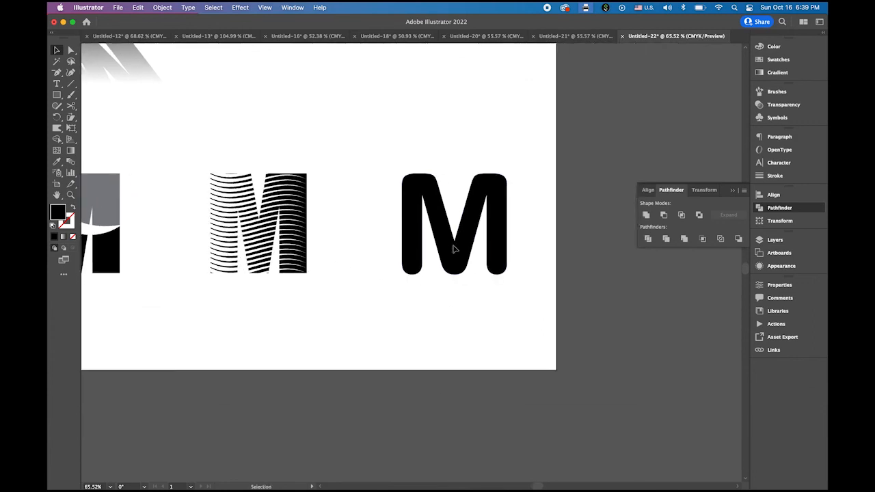
pyautogui.click(733, 193)
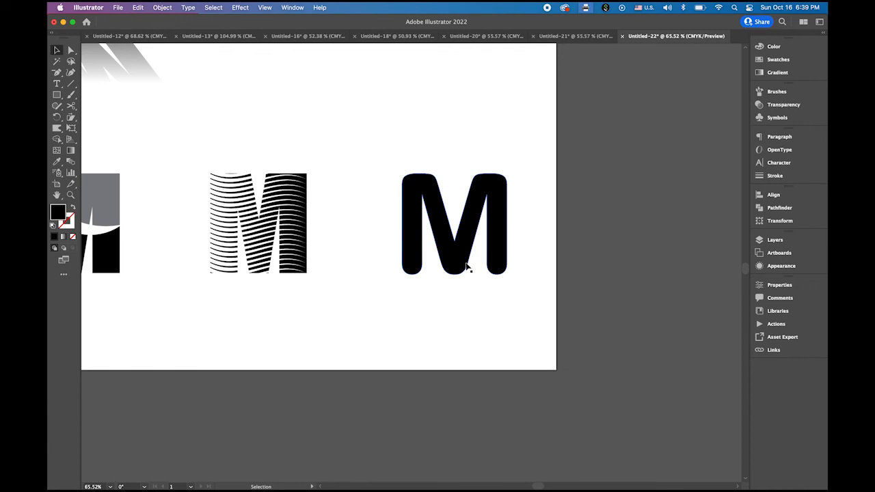
# Stretch the eighth M's rounded right leg straight down by about three-quarters of the letter's height
pyautogui.click(504, 230)
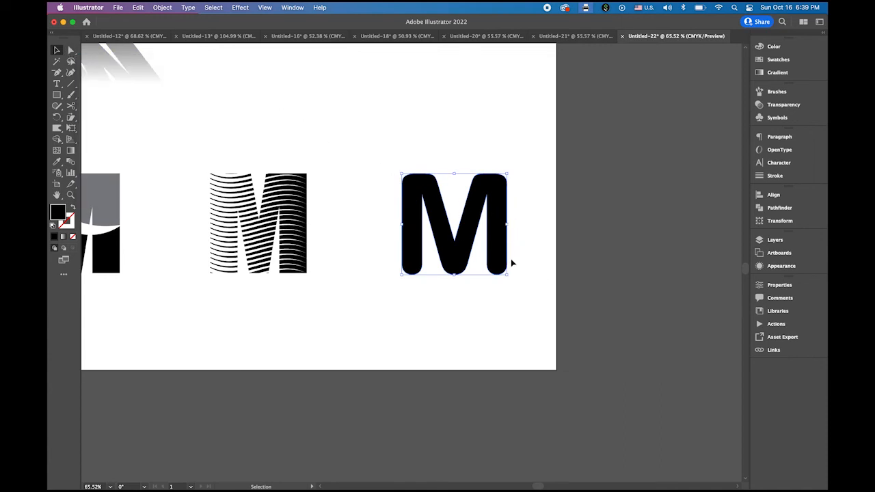
pyautogui.click(69, 51)
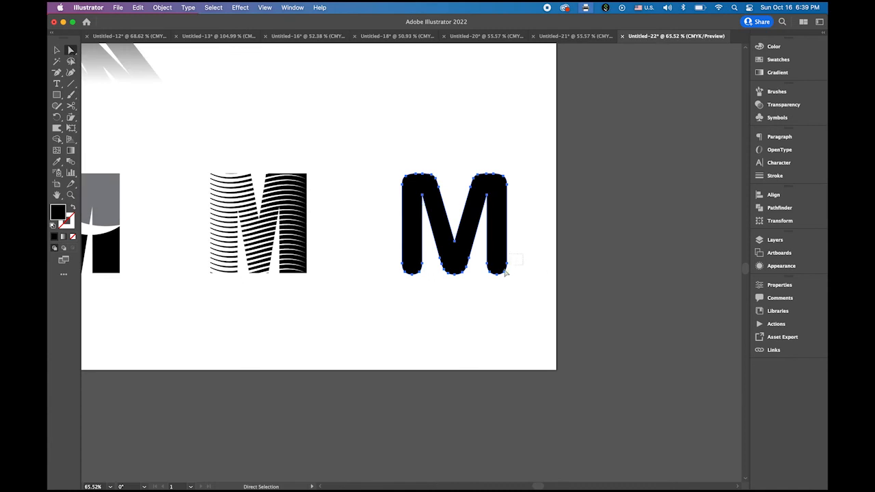
pyautogui.moveTo(506, 272); pyautogui.dragTo(480, 287)
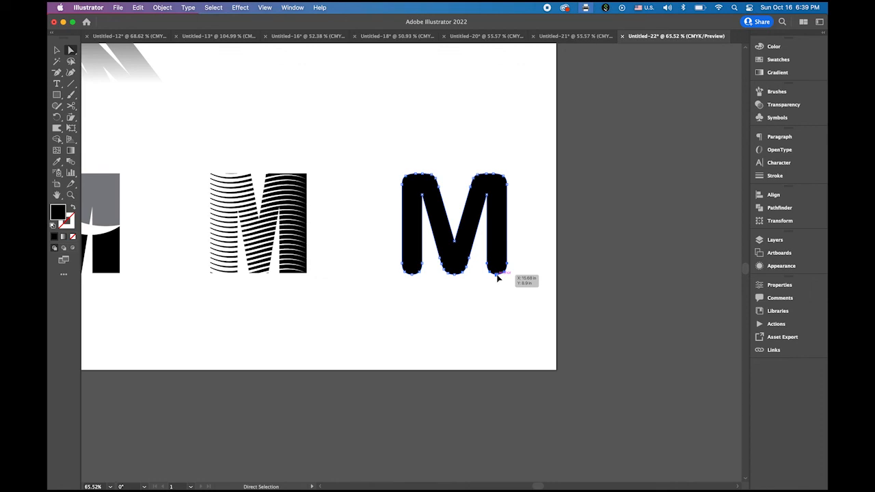
pyautogui.moveTo(497, 276); pyautogui.dragTo(500, 353)
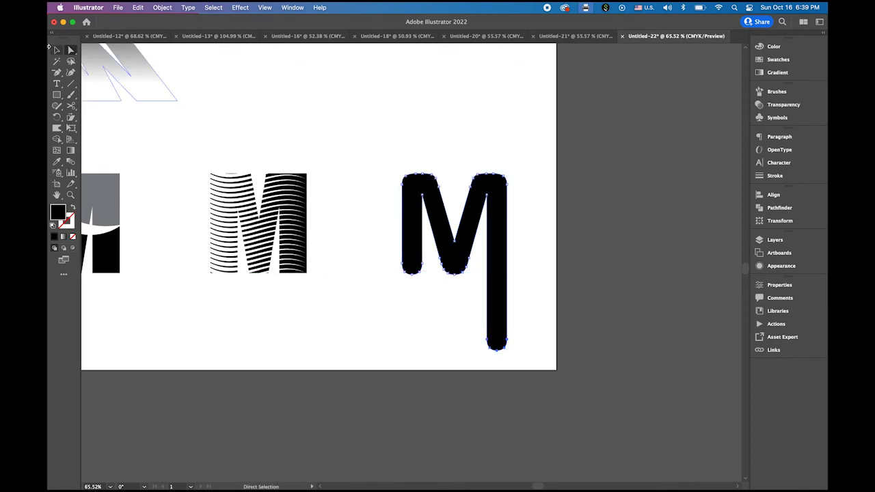
pyautogui.press('v')
pyautogui.click(580, 232)
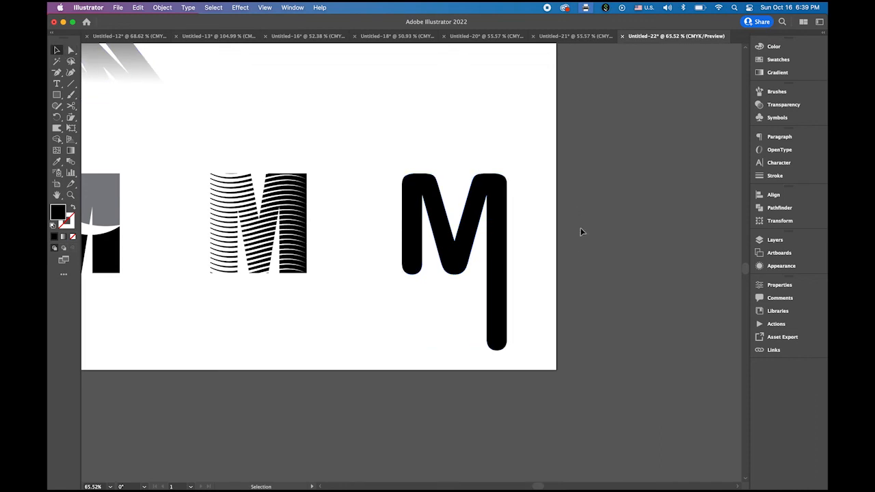
# Pinch both sides of the eighth M's extended leg with the Warp tool, leaving a rounded drop at its end
pyautogui.click(503, 251)
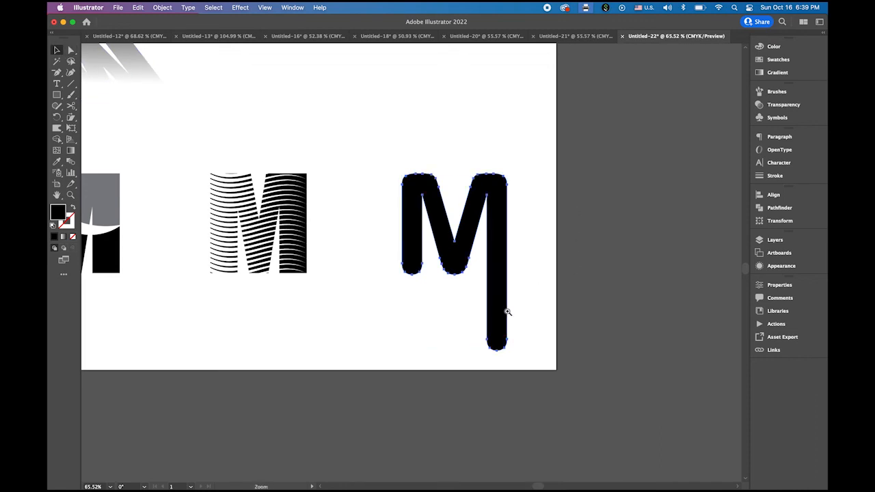
pyautogui.press('super+1')
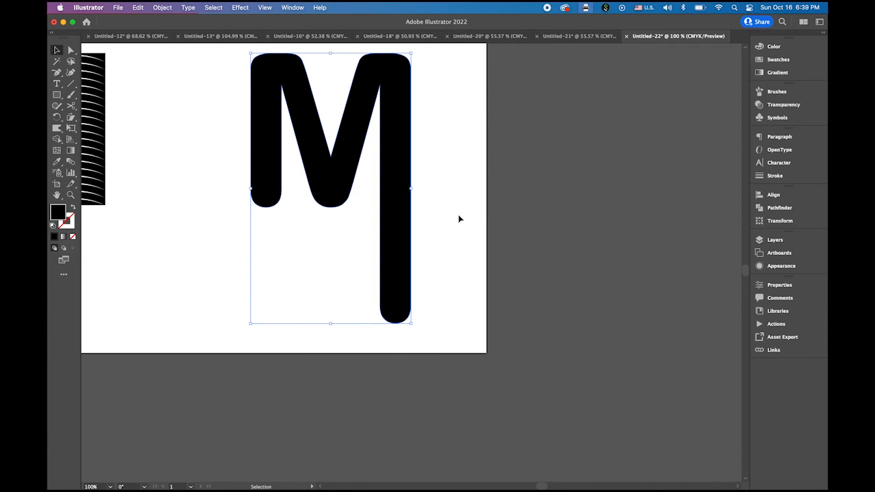
pyautogui.click(57, 130)
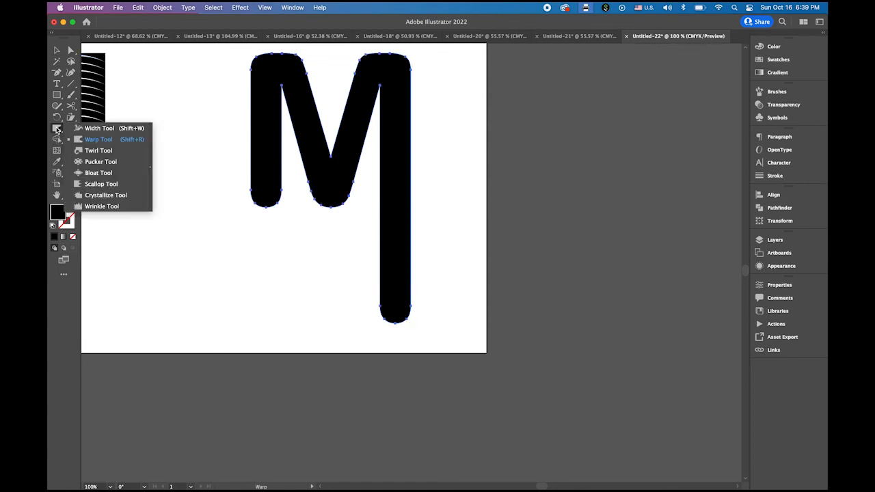
pyautogui.click(107, 141)
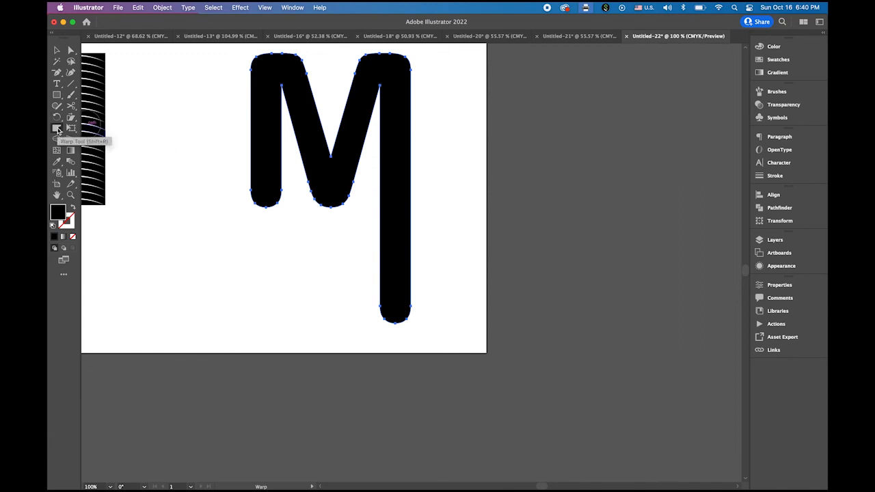
pyautogui.doubleClick(57, 129)
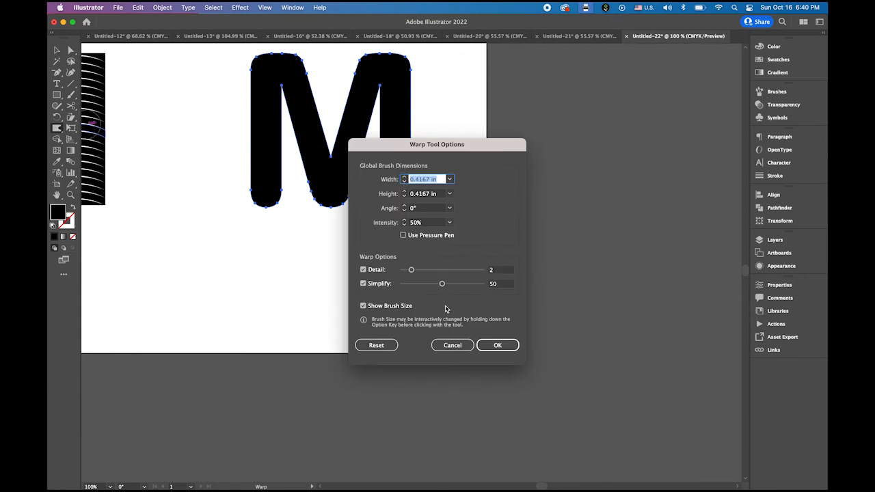
pyautogui.click(453, 346)
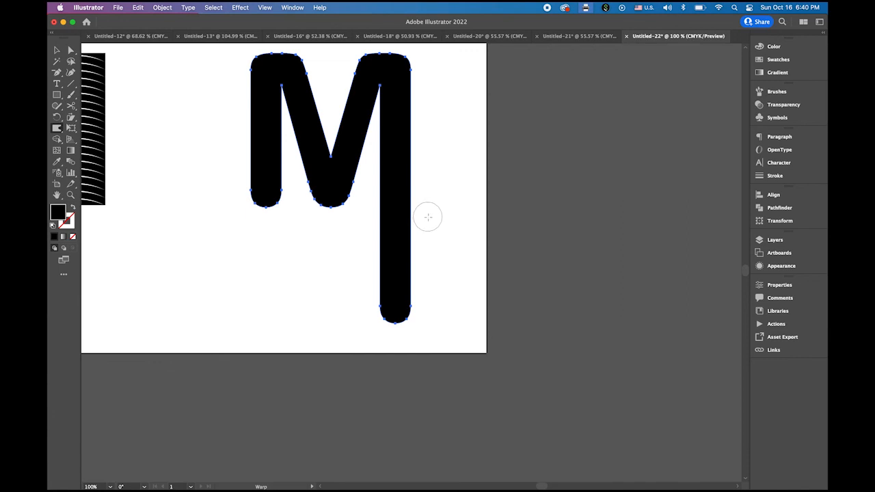
pyautogui.moveTo(428, 218); pyautogui.dragTo(410, 272)
pyautogui.moveTo(364, 209)
pyautogui.mouseDown()
pyautogui.moveTo(389, 280)
pyautogui.moveTo(430, 273)
pyautogui.mouseUp()
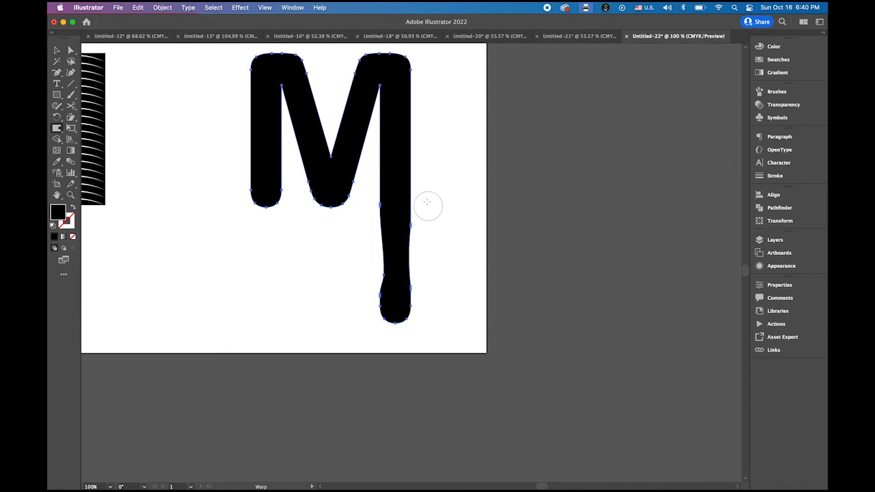
pyautogui.moveTo(409, 232)
pyautogui.mouseDown()
pyautogui.moveTo(400, 262)
pyautogui.moveTo(414, 248)
pyautogui.moveTo(404, 264)
pyautogui.moveTo(408, 294)
pyautogui.mouseUp()
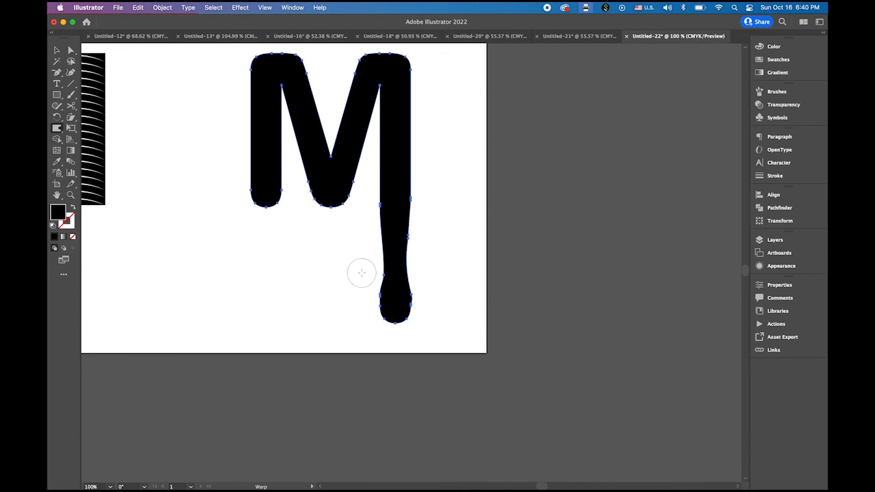
pyautogui.moveTo(372, 272); pyautogui.dragTo(387, 296)
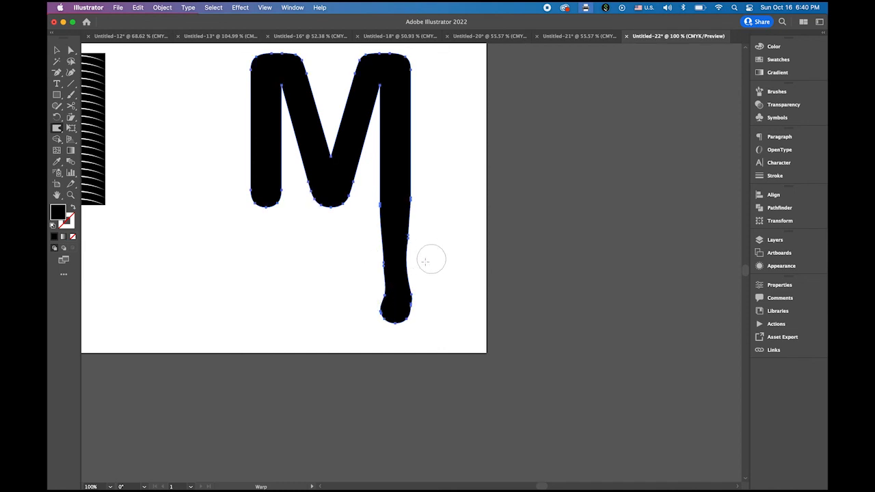
# Narrow and smooth the drip's neck further with the Warp tool, tapering its outer edge from higher up the leg, and deselect the letter
pyautogui.moveTo(427, 260); pyautogui.dragTo(400, 293)
pyautogui.moveTo(428, 240)
pyautogui.mouseDown()
pyautogui.moveTo(404, 268)
pyautogui.moveTo(420, 224)
pyautogui.moveTo(408, 231)
pyautogui.moveTo(403, 264)
pyautogui.moveTo(378, 260)
pyautogui.moveTo(385, 289)
pyautogui.mouseUp()
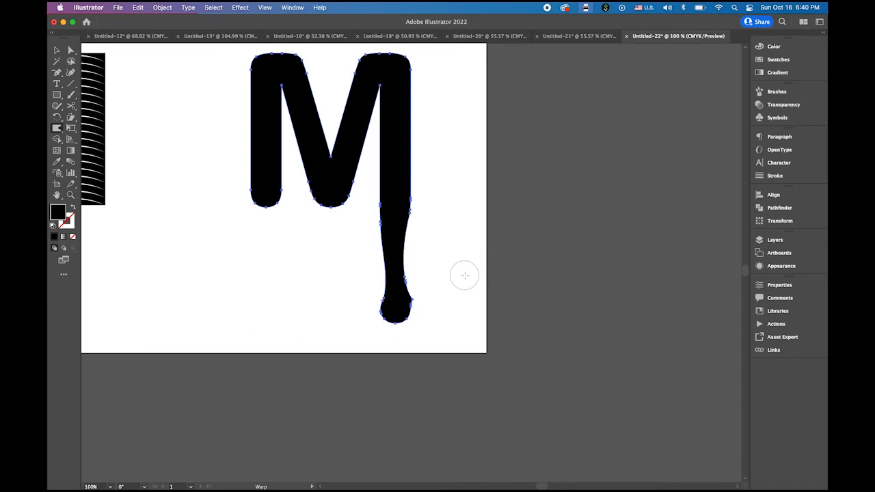
pyautogui.moveTo(418, 253); pyautogui.dragTo(409, 304)
pyautogui.moveTo(425, 169); pyautogui.dragTo(413, 233)
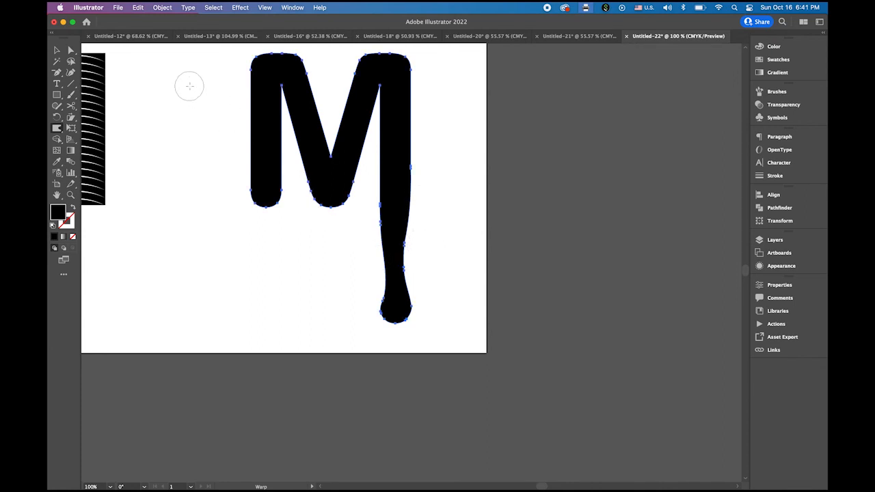
pyautogui.click(57, 50)
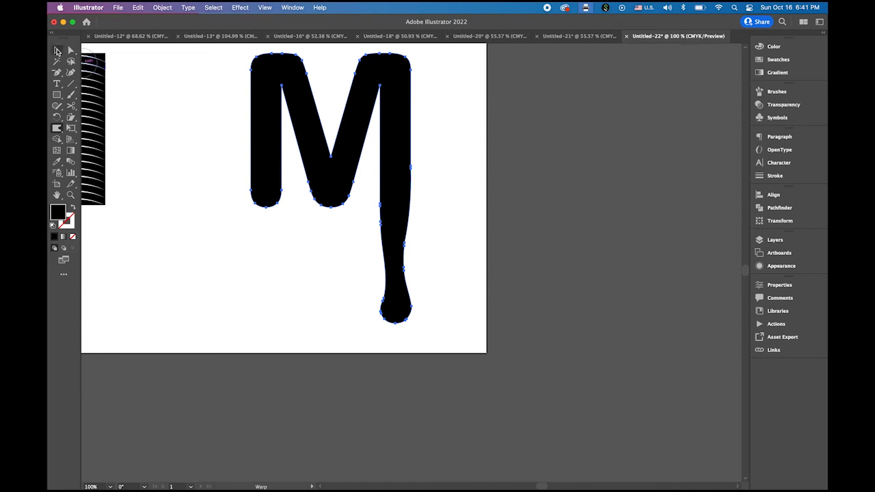
pyautogui.click(192, 198)
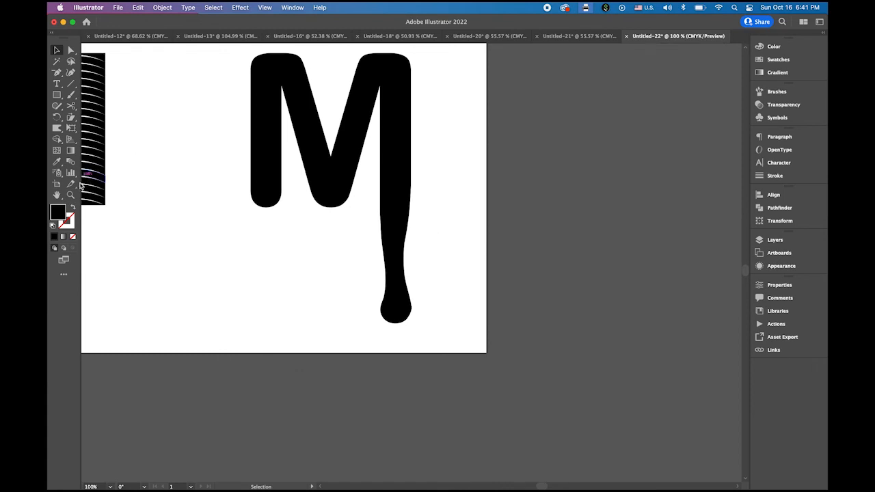
pyautogui.doubleClick(57, 195)
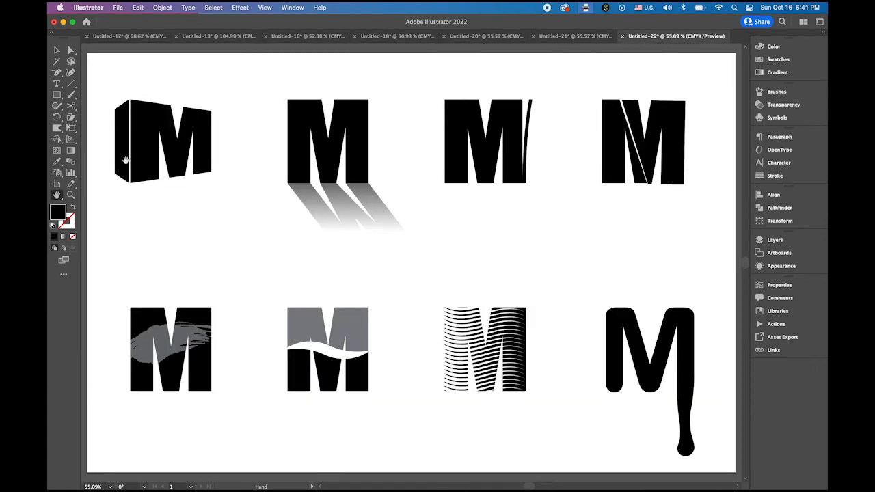
pyautogui.click(56, 51)
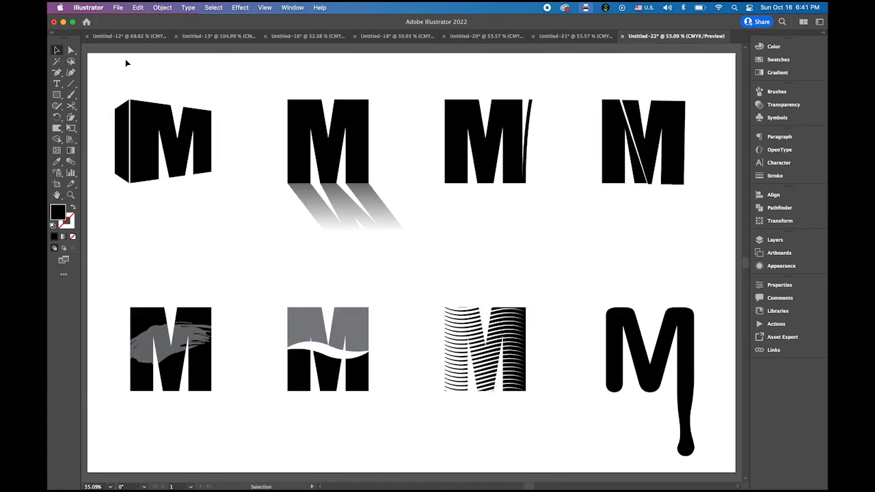